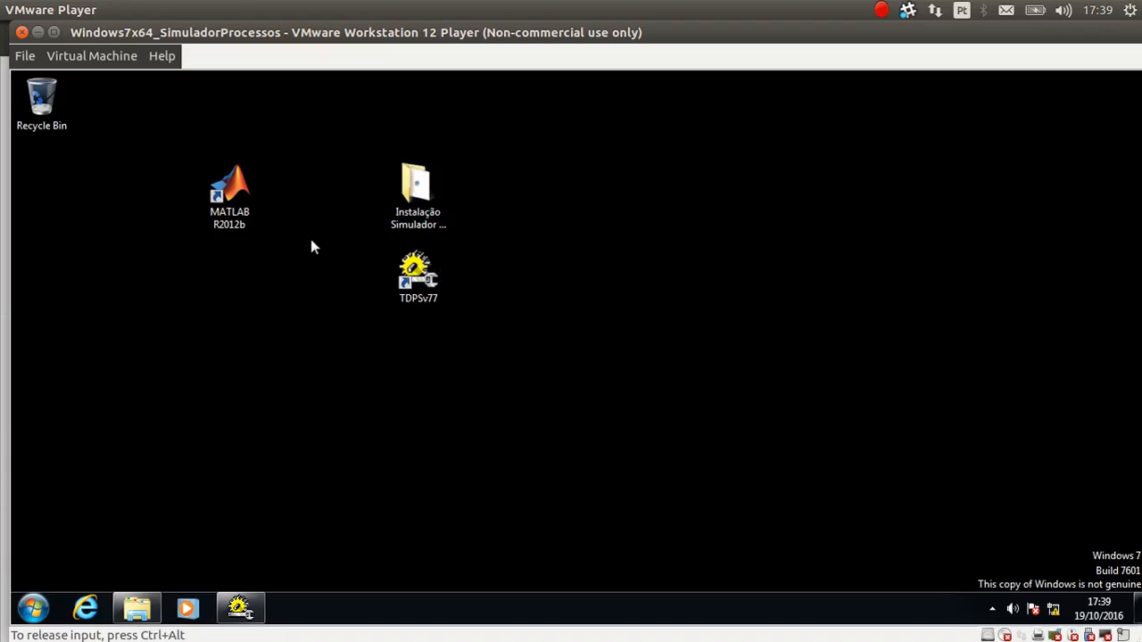
Open the Simulador folder in the Documents library and select the FIC101_2 text file
{"action": "left_click", "coordinate": [137, 608]}
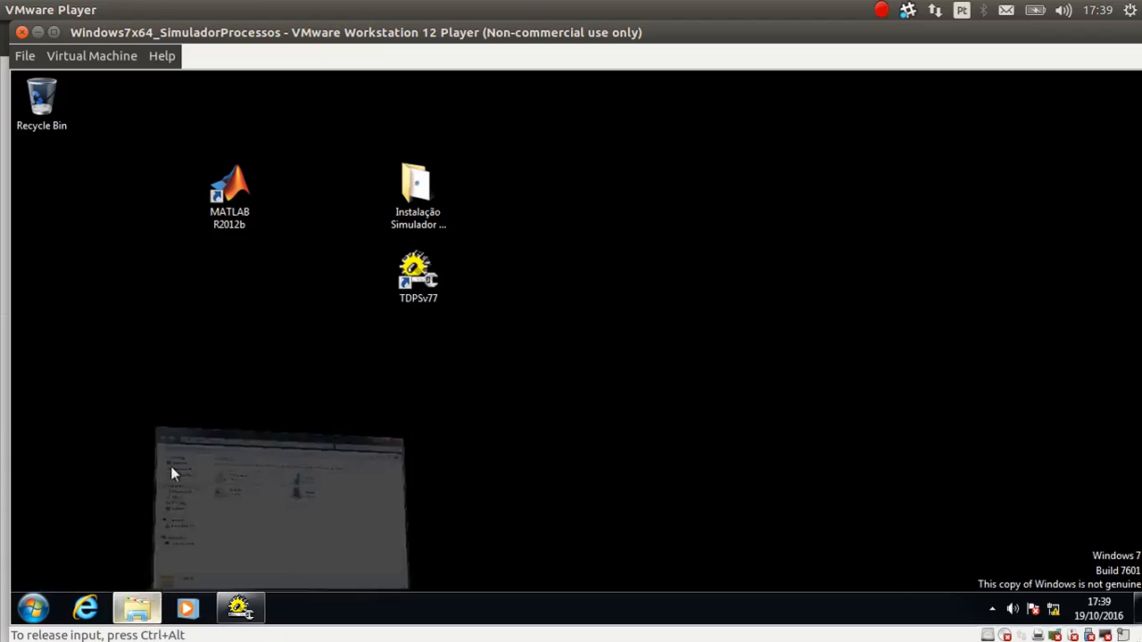
{"action": "left_click", "coordinate": [298, 295]}
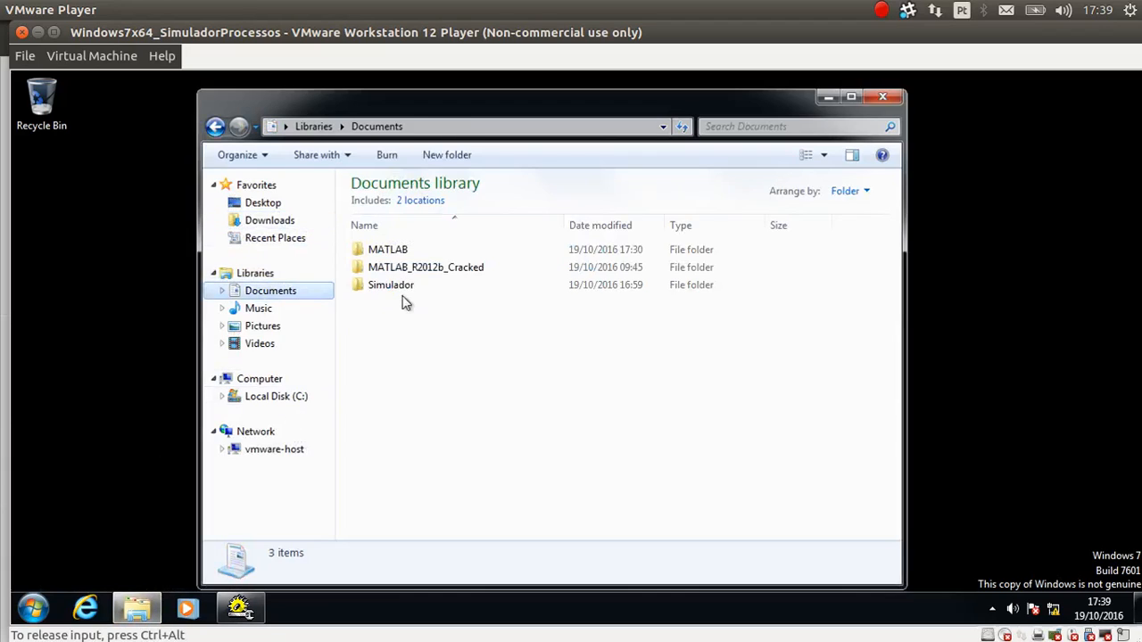
{"action": "left_click", "coordinate": [402, 292]}
{"action": "double_click", "coordinate": [402, 292]}
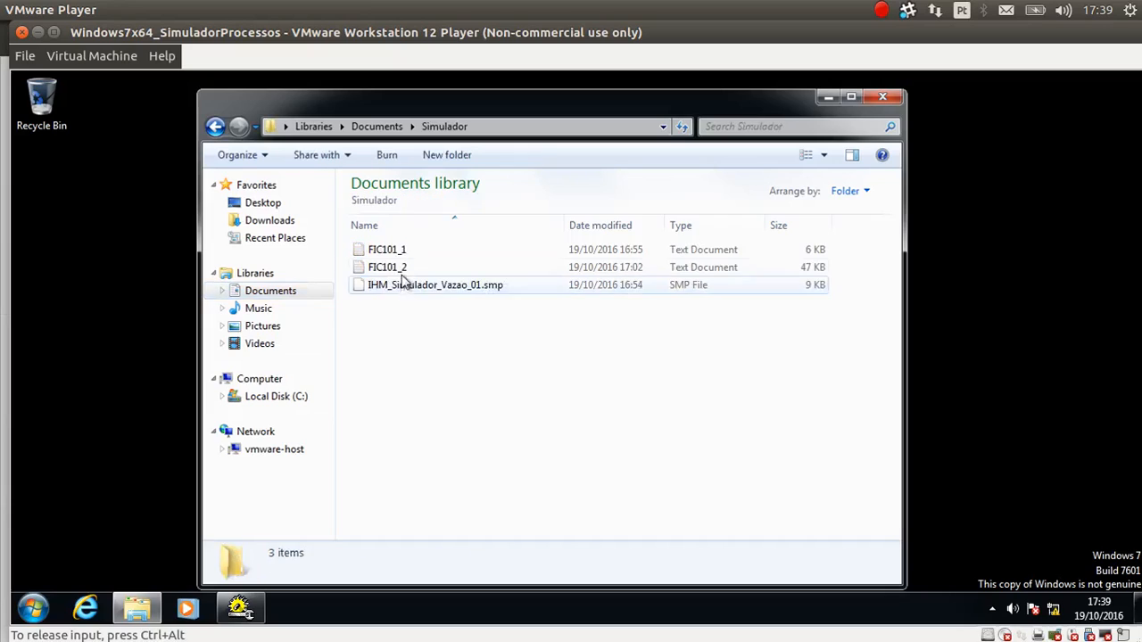
{"action": "left_click", "coordinate": [375, 273]}
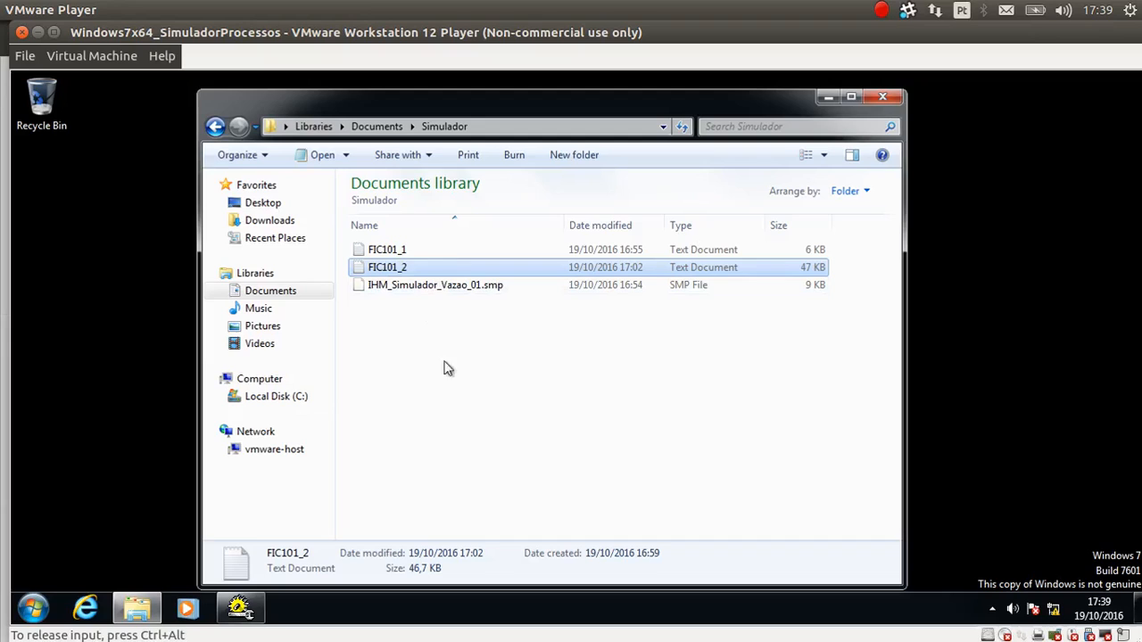
Open FIC101_2 in Notepad, examine its header and the time, PV, SP and MV data rows, and close it
{"action": "double_click", "coordinate": [418, 271]}
{"action": "scroll", "coordinate": [266, 212], "scroll_direction": "down", "scroll_amount": 14}
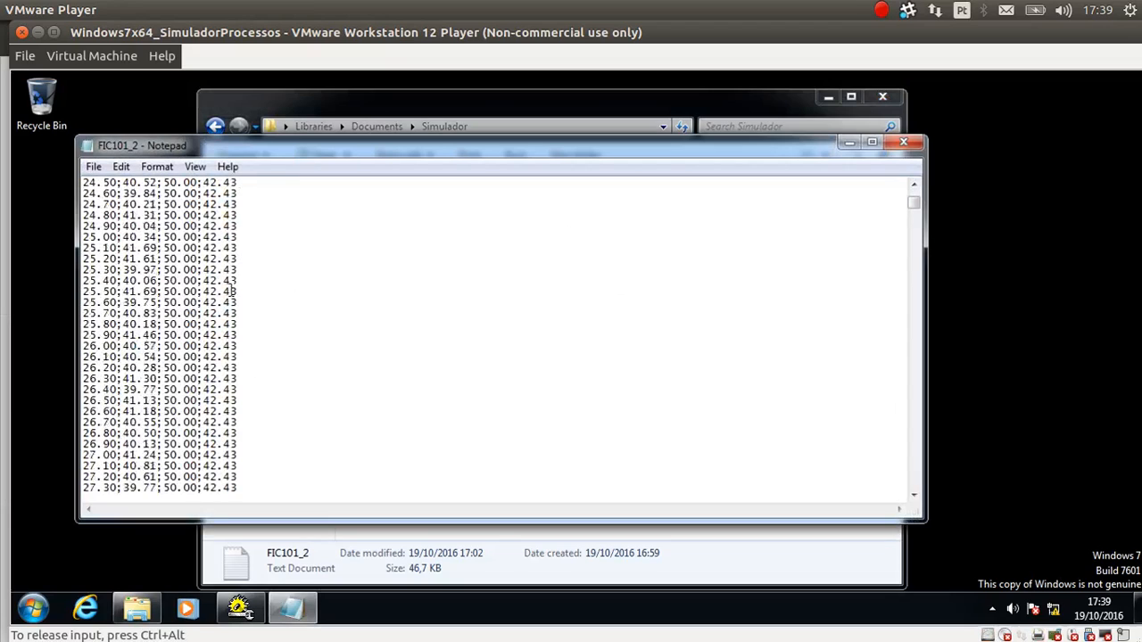
{"action": "scroll", "coordinate": [256, 301], "scroll_direction": "up", "scroll_amount": 10}
{"action": "scroll", "coordinate": [256, 301], "scroll_direction": "up", "scroll_amount": 2}
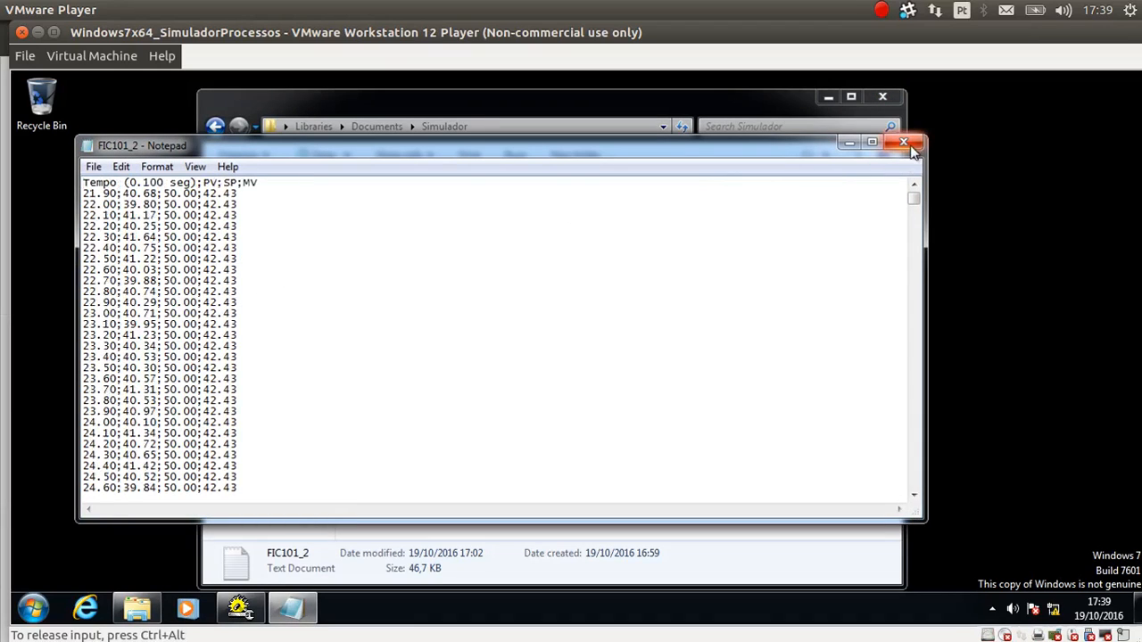
{"action": "left_click", "coordinate": [902, 141]}
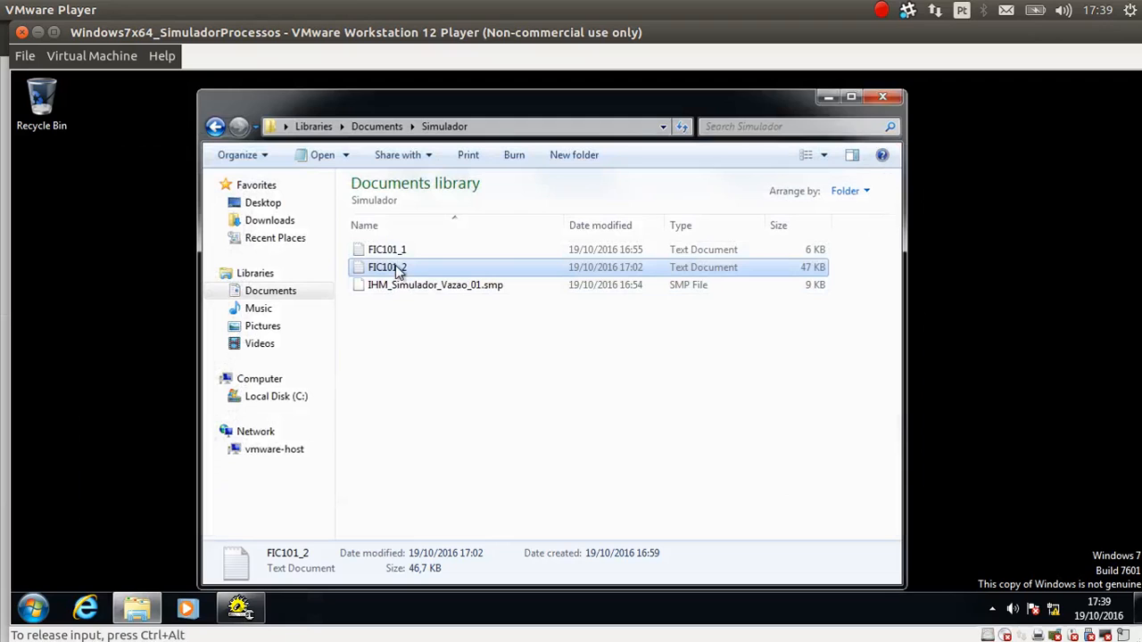
Reposition the Simulador folder window away from the MATLAB R2012b desktop shortcut and launch MATLAB
{"action": "left_click_drag", "start_coordinate": [451, 112], "coordinate": [568, 104]}
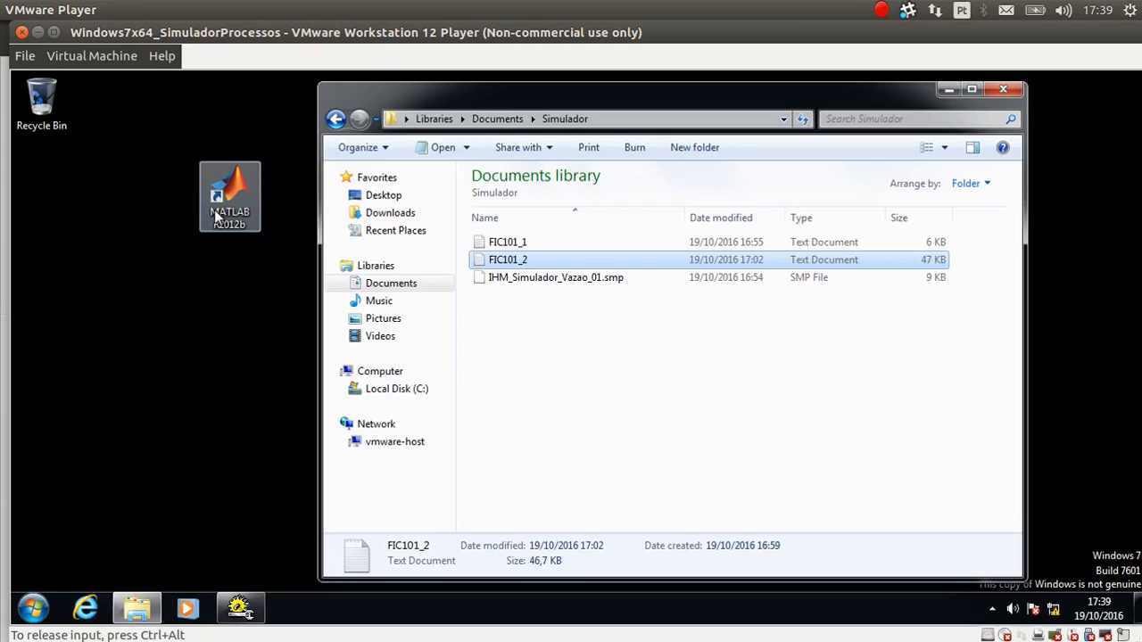
{"action": "left_click_drag", "start_coordinate": [611, 91], "coordinate": [591, 102]}
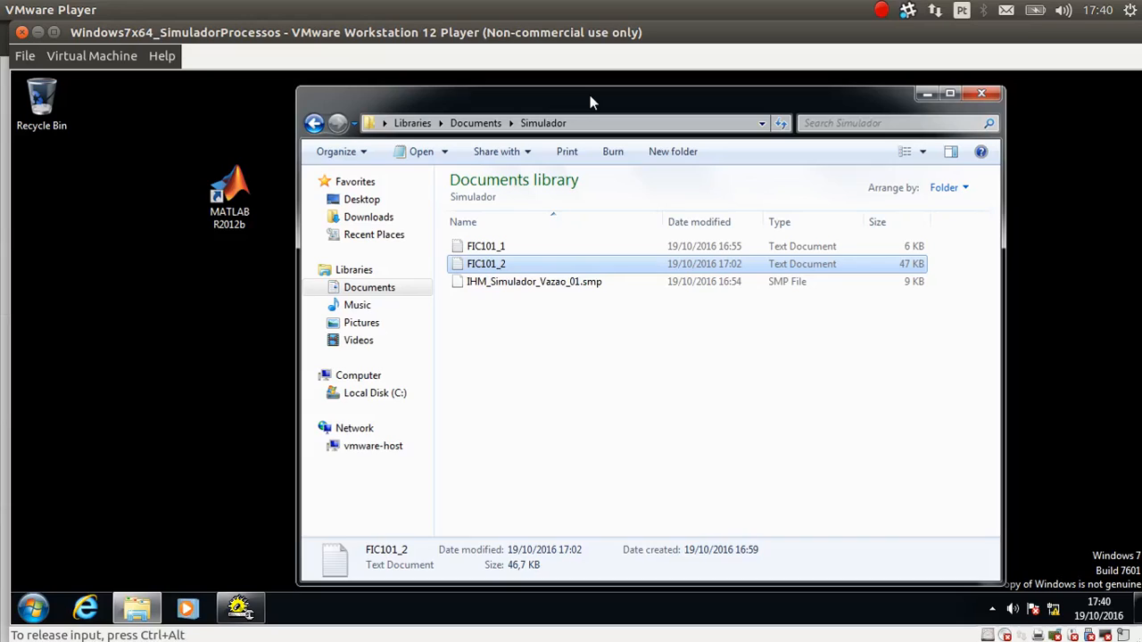
{"action": "double_click", "coordinate": [235, 194]}
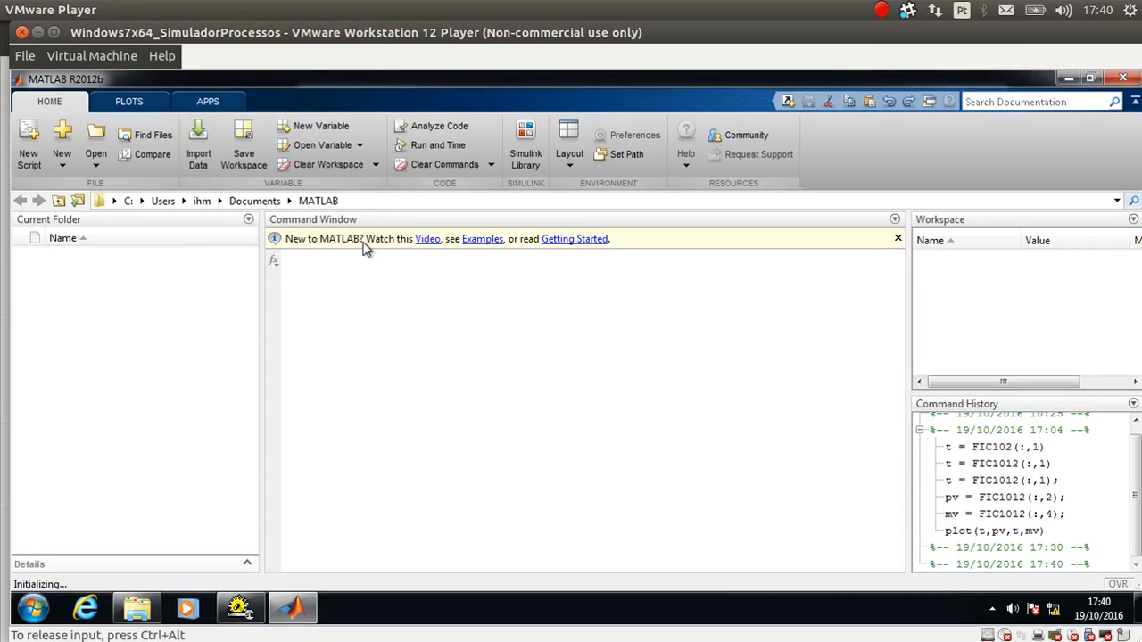
Switch to the Prática 01 PDF in Document Viewer, review topic 05's manual and software-aided modelling items by highlighting them, and minimize the viewer
{"action": "mouse_move", "coordinate": [4, 301]}
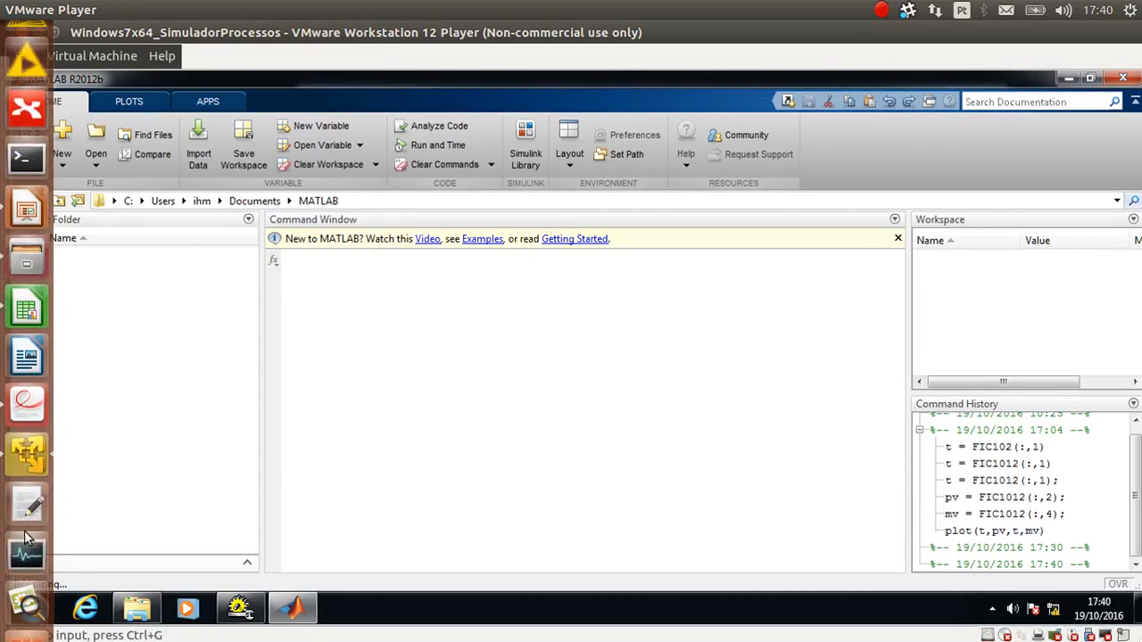
{"action": "left_click", "coordinate": [37, 407]}
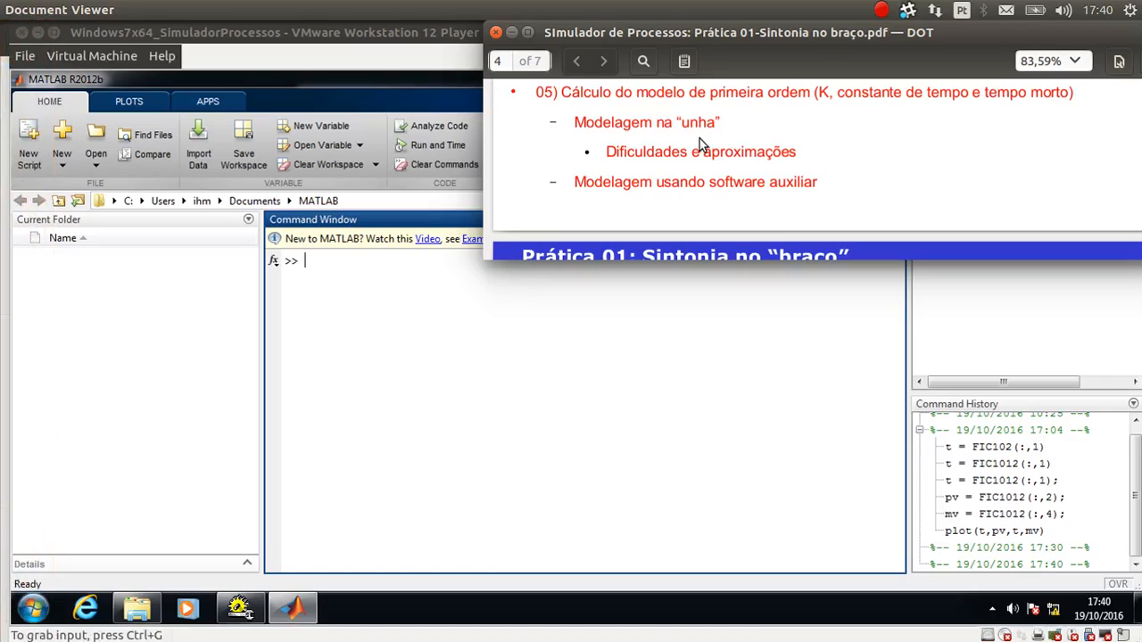
{"action": "mouse_move", "coordinate": [575, 120]}
{"action": "left_mouse_down"}
{"action": "mouse_move", "coordinate": [740, 125]}
{"action": "mouse_move", "coordinate": [721, 115]}
{"action": "mouse_move", "coordinate": [575, 120]}
{"action": "left_mouse_up"}
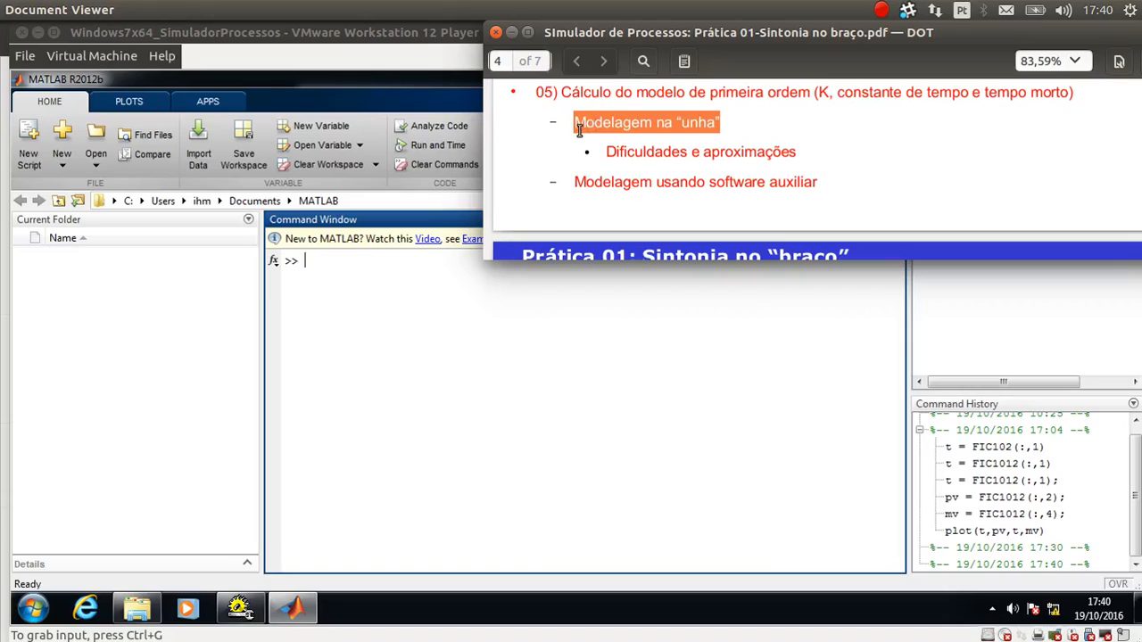
{"action": "left_click_drag", "start_coordinate": [573, 183], "coordinate": [819, 185]}
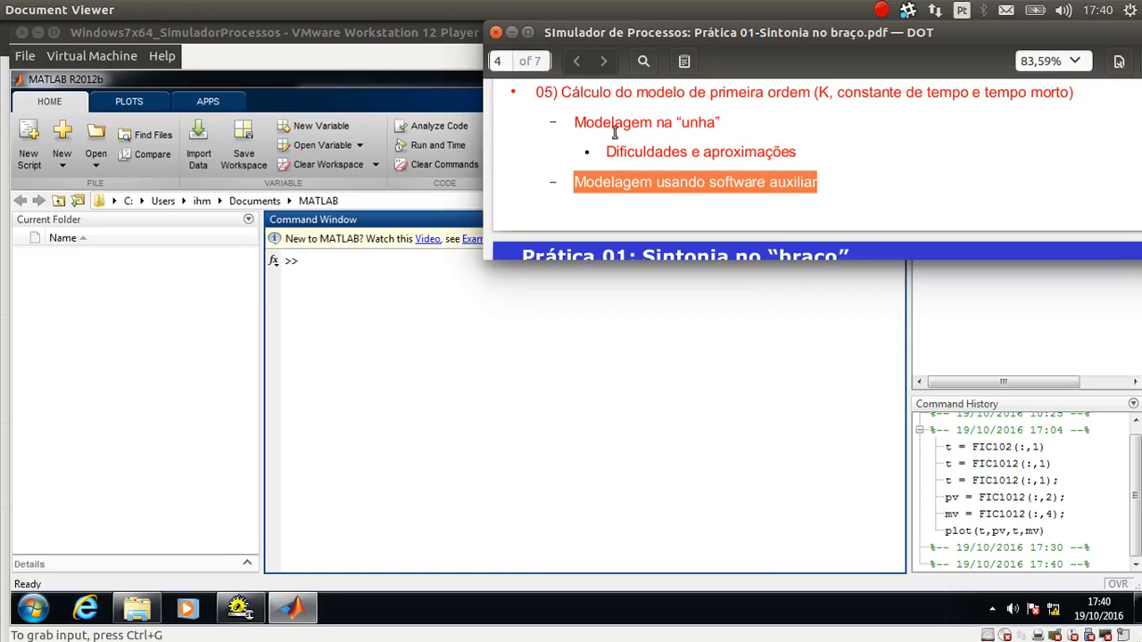
{"action": "left_click_drag", "start_coordinate": [576, 123], "coordinate": [724, 121]}
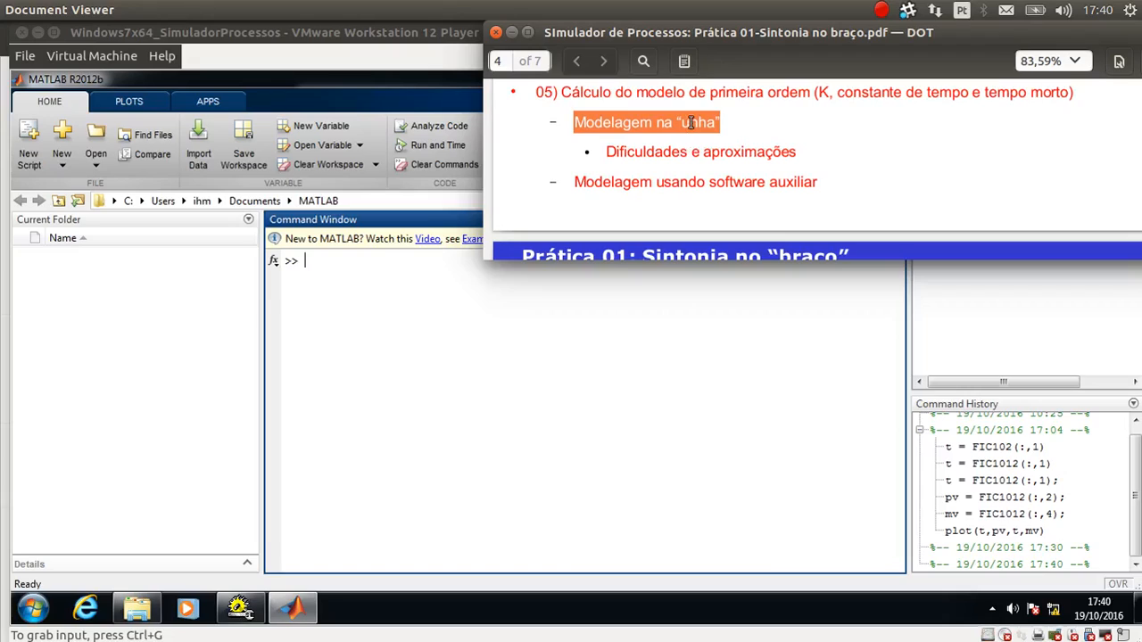
{"action": "left_click", "coordinate": [690, 122]}
{"action": "left_click_drag", "start_coordinate": [575, 122], "coordinate": [727, 123]}
{"action": "left_click", "coordinate": [670, 122]}
{"action": "left_click_drag", "start_coordinate": [576, 123], "coordinate": [714, 126]}
{"action": "left_click", "coordinate": [706, 125]}
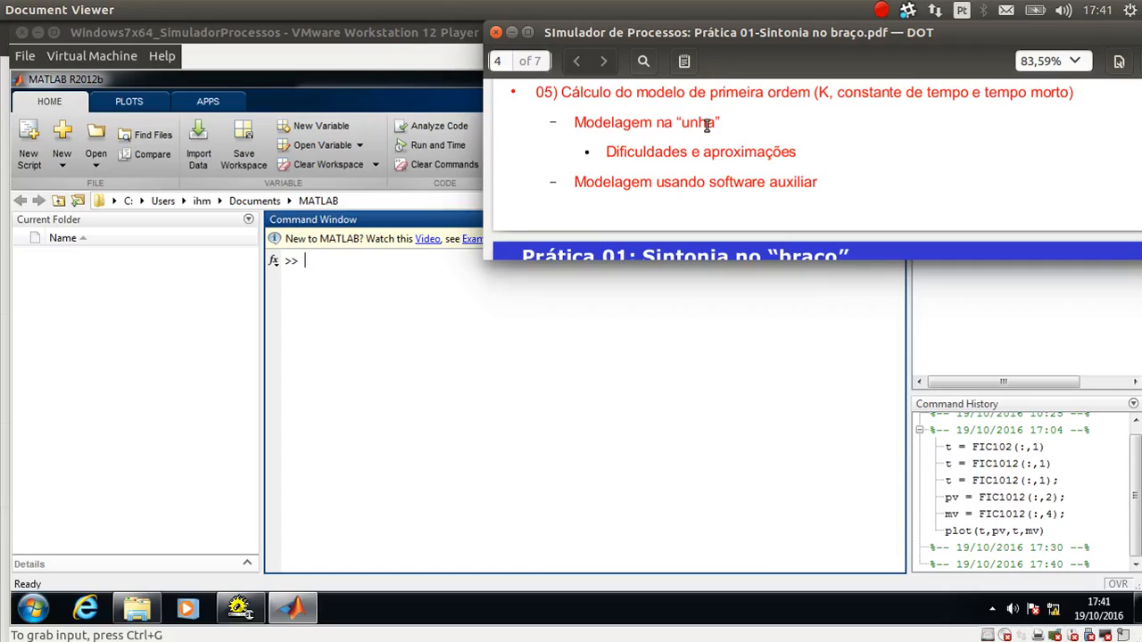
{"action": "left_click_drag", "start_coordinate": [683, 123], "coordinate": [591, 123]}
{"action": "left_click_drag", "start_coordinate": [576, 182], "coordinate": [819, 164]}
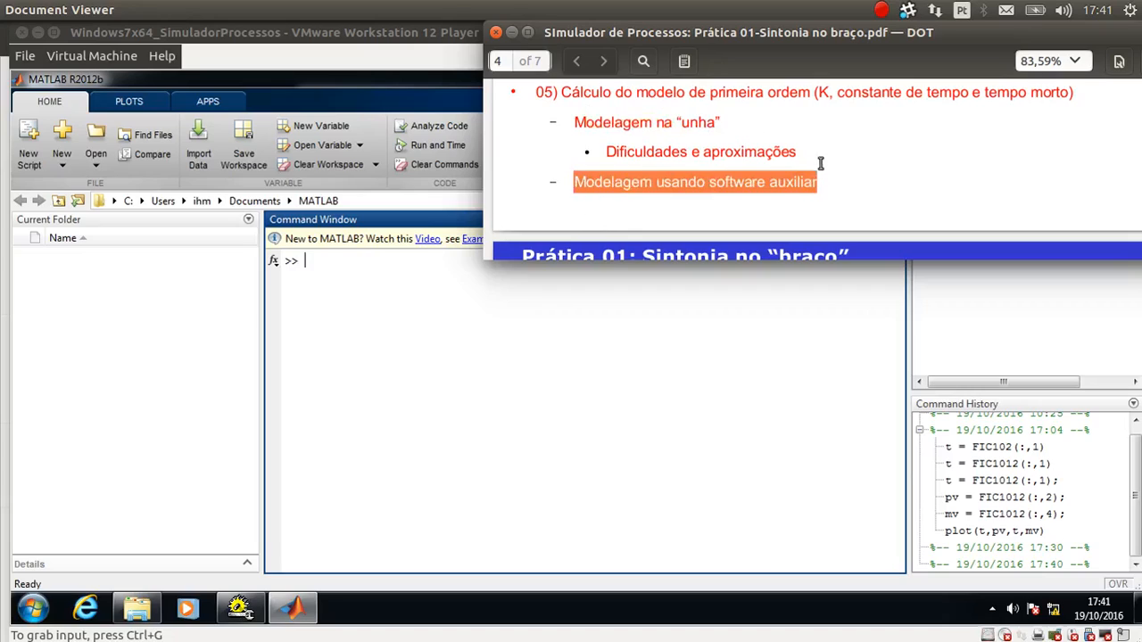
{"action": "left_click_drag", "start_coordinate": [594, 127], "coordinate": [736, 121]}
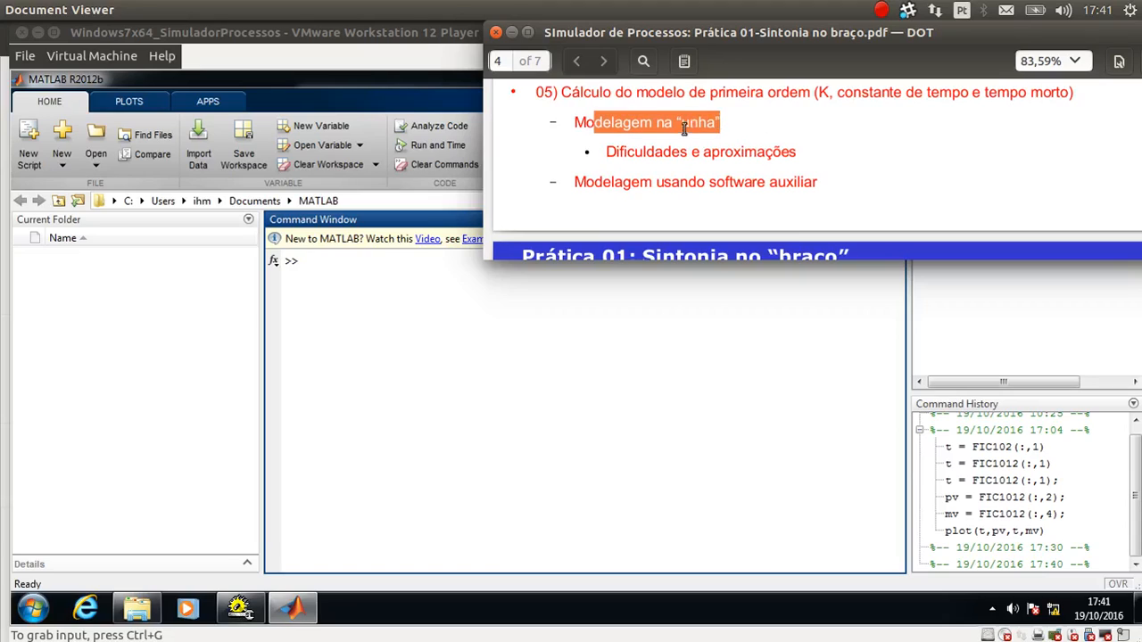
{"action": "left_click", "coordinate": [640, 129]}
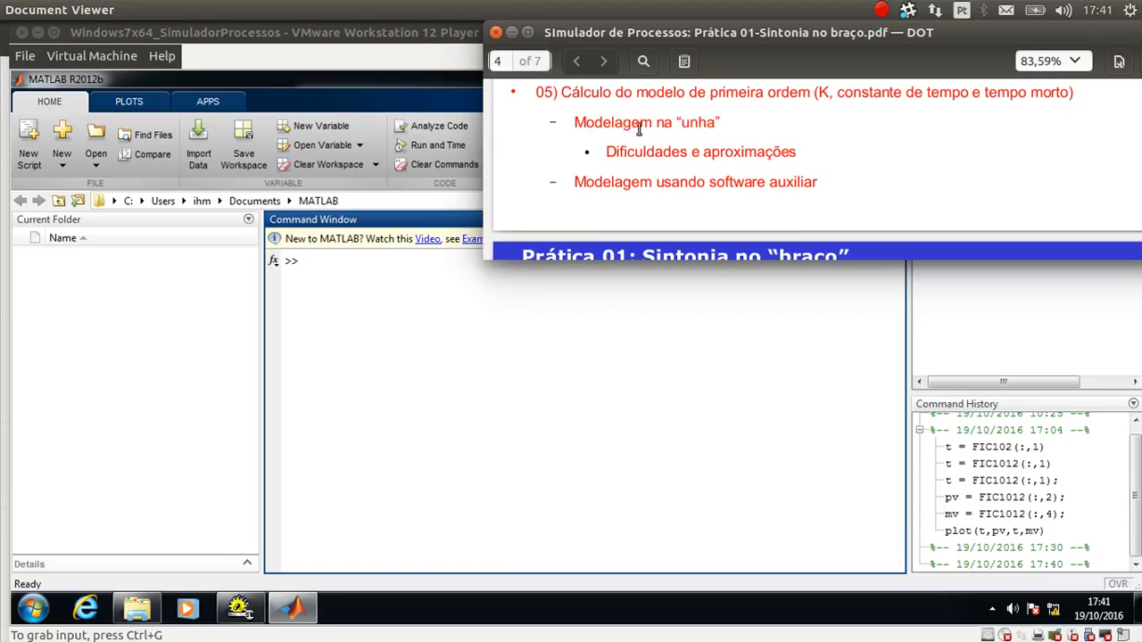
{"action": "left_click", "coordinate": [514, 35]}
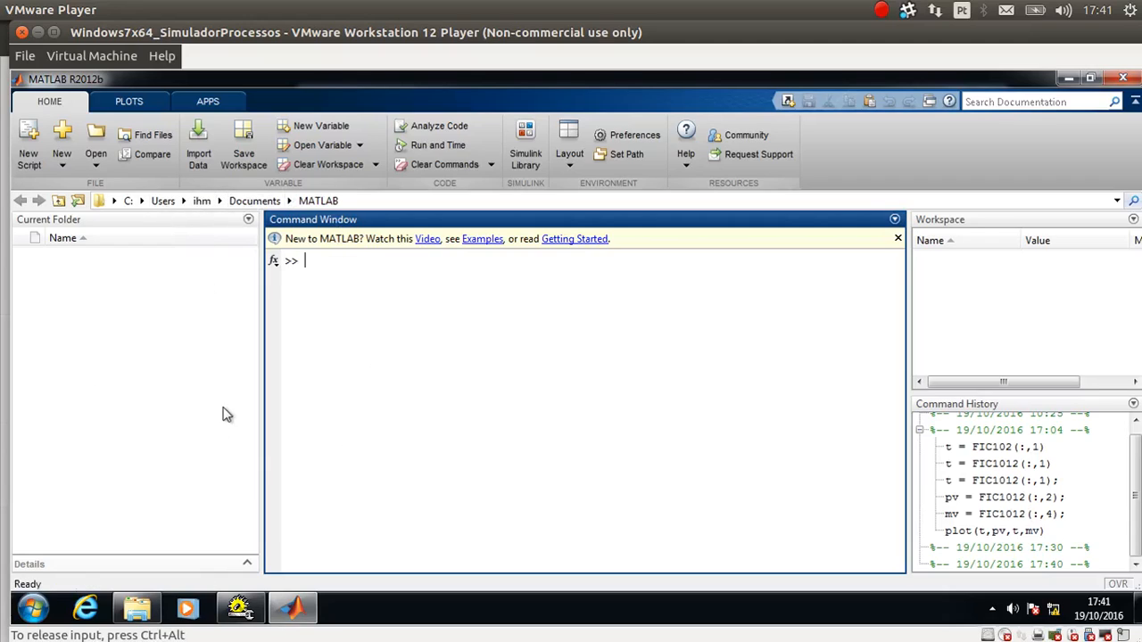
Load the FIC101_2 file from the Simulador folder in Documents into MATLAB's data import tool
{"action": "left_click", "coordinate": [199, 166]}
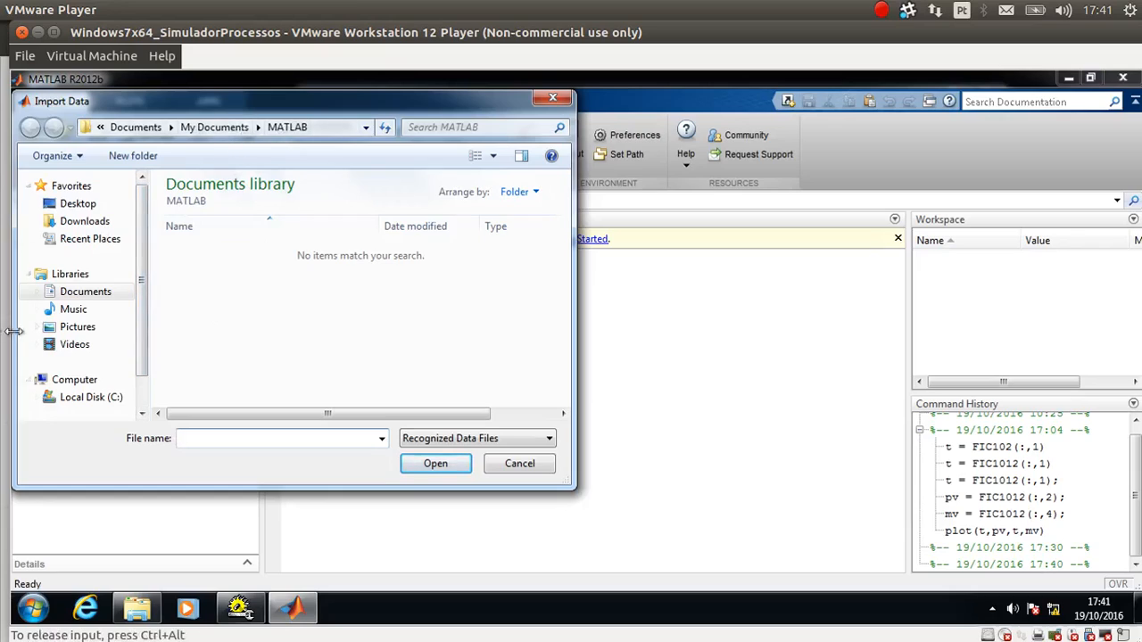
{"action": "left_click", "coordinate": [80, 297]}
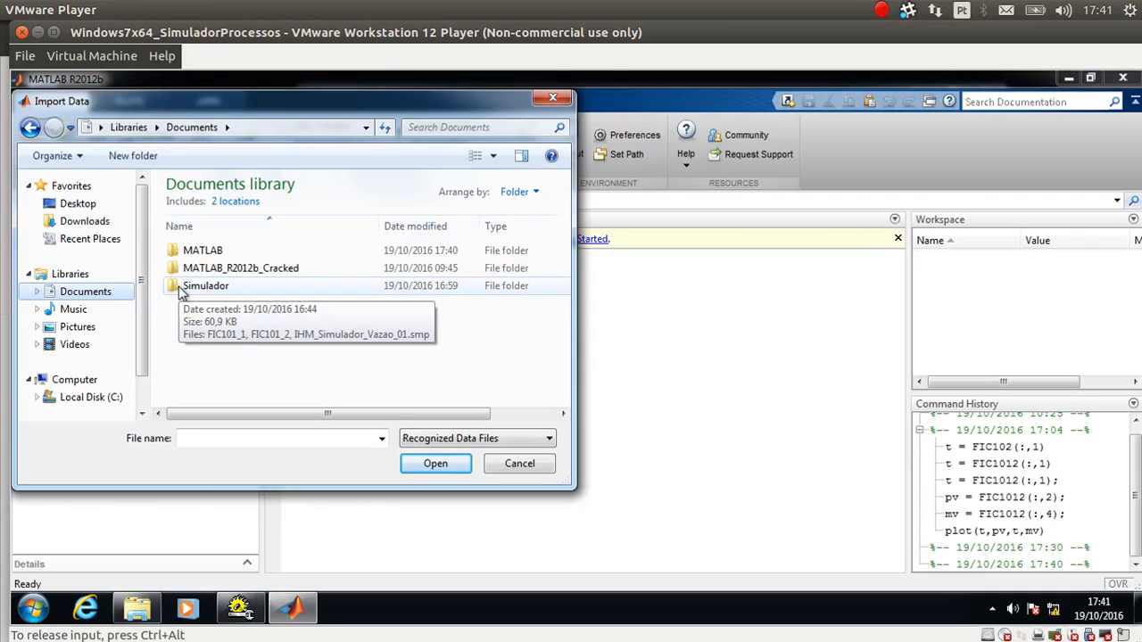
{"action": "double_click", "coordinate": [184, 287]}
{"action": "left_click", "coordinate": [195, 270]}
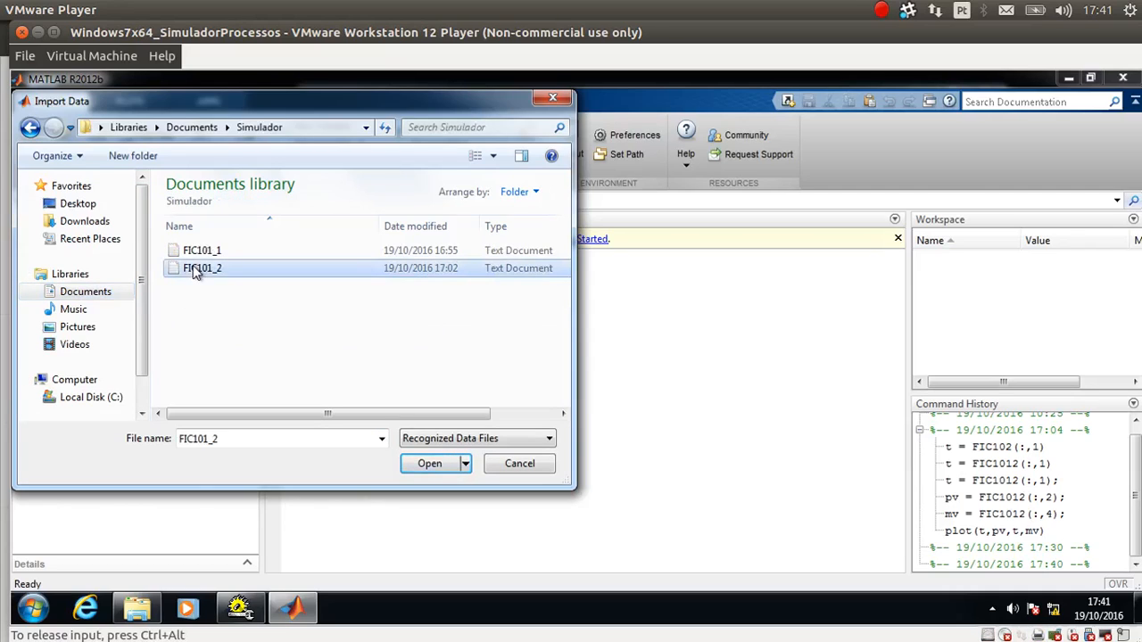
{"action": "left_click", "coordinate": [446, 465]}
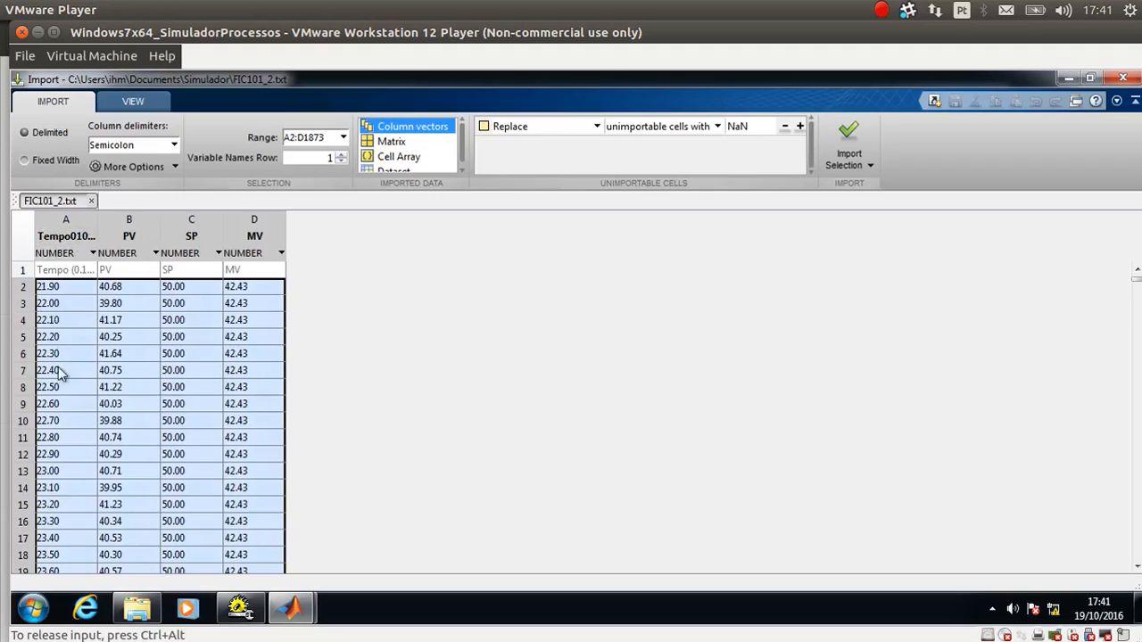
Import the FIC101_2 data range A2:D1873 as a matrix and inspect the contents of the FIC1012 workspace variable
{"action": "double_click", "coordinate": [50, 291]}
{"action": "left_click", "coordinate": [392, 144]}
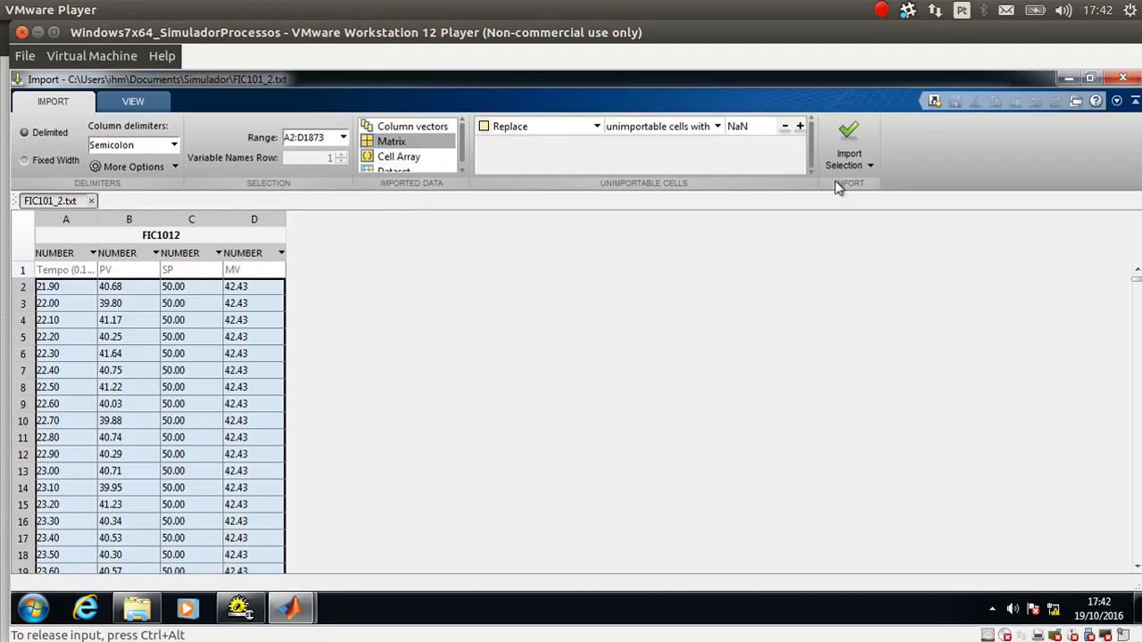
{"action": "left_click", "coordinate": [849, 134]}
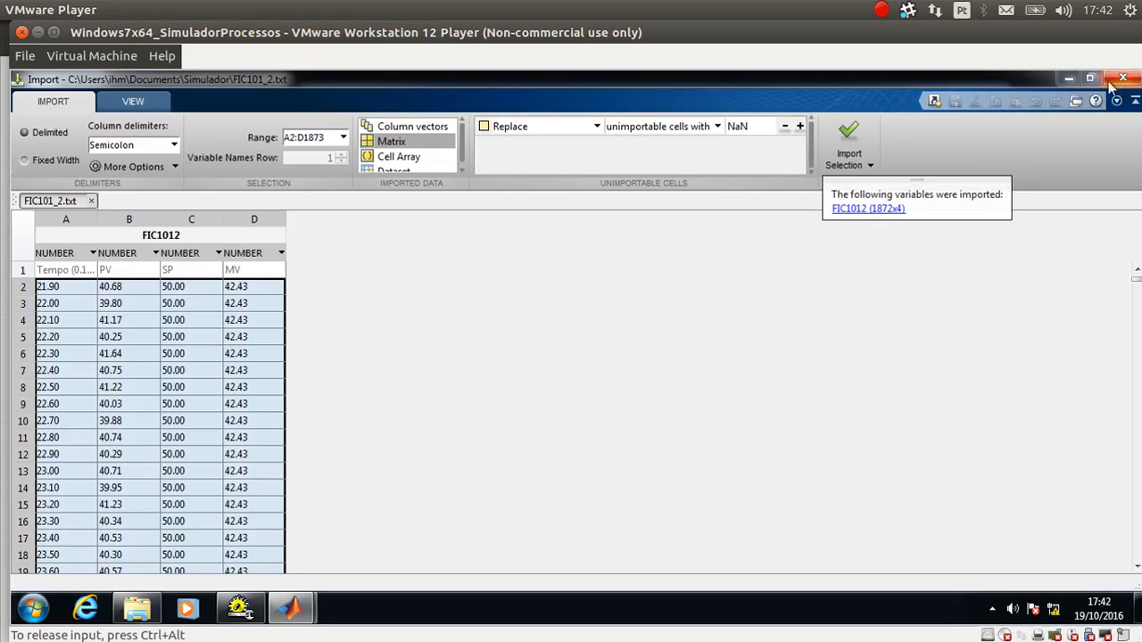
{"action": "left_click", "coordinate": [1067, 78]}
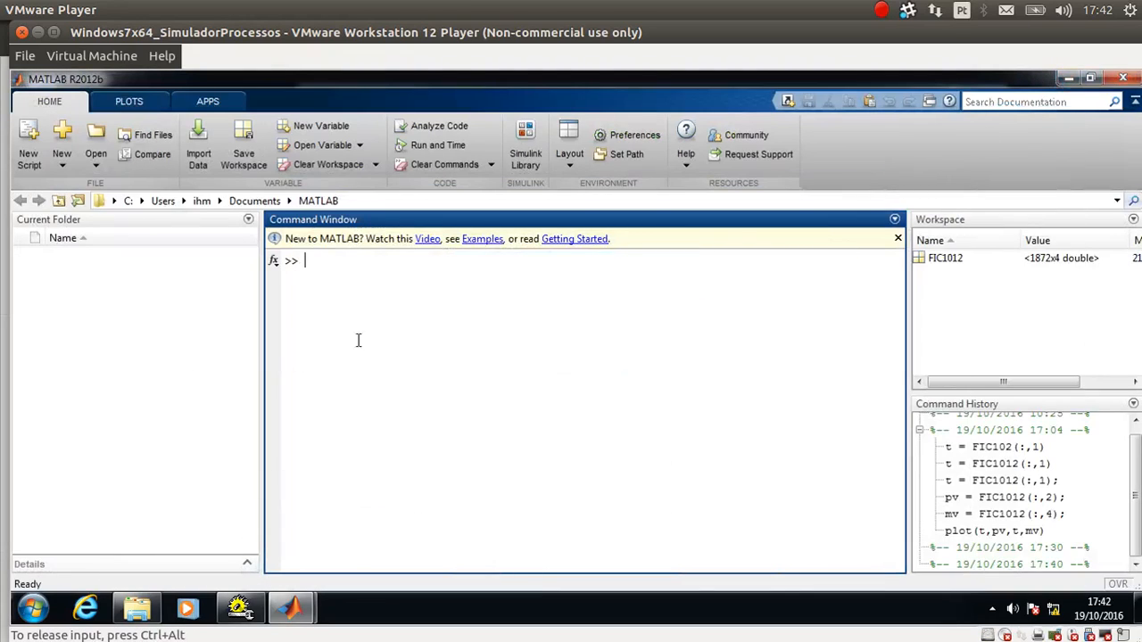
{"action": "left_click", "coordinate": [948, 260]}
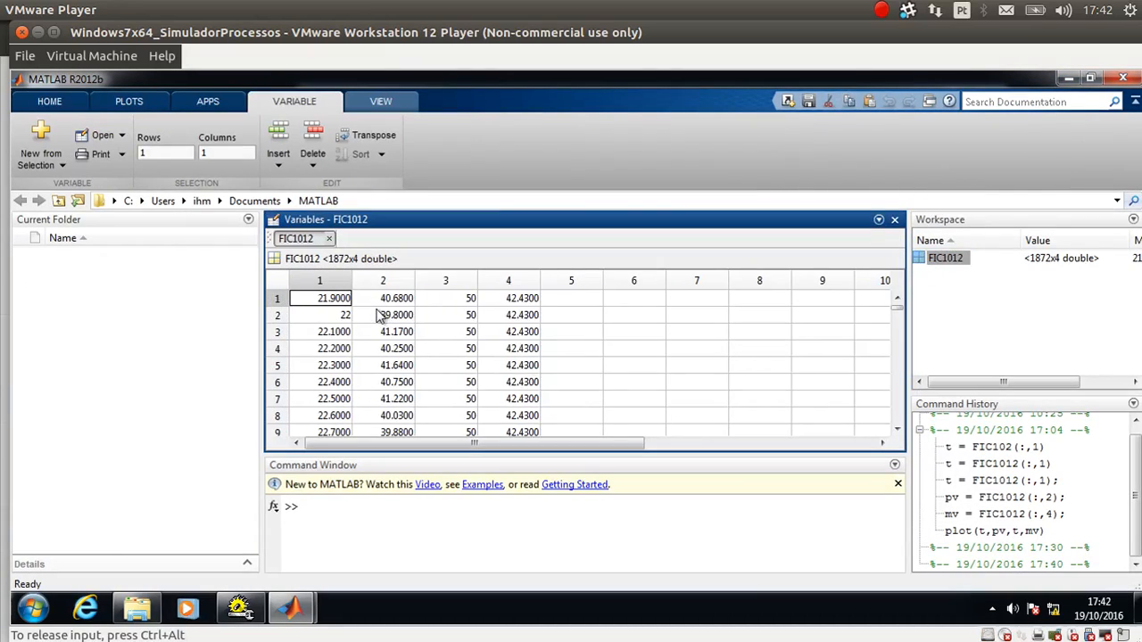
{"action": "left_click", "coordinate": [895, 219]}
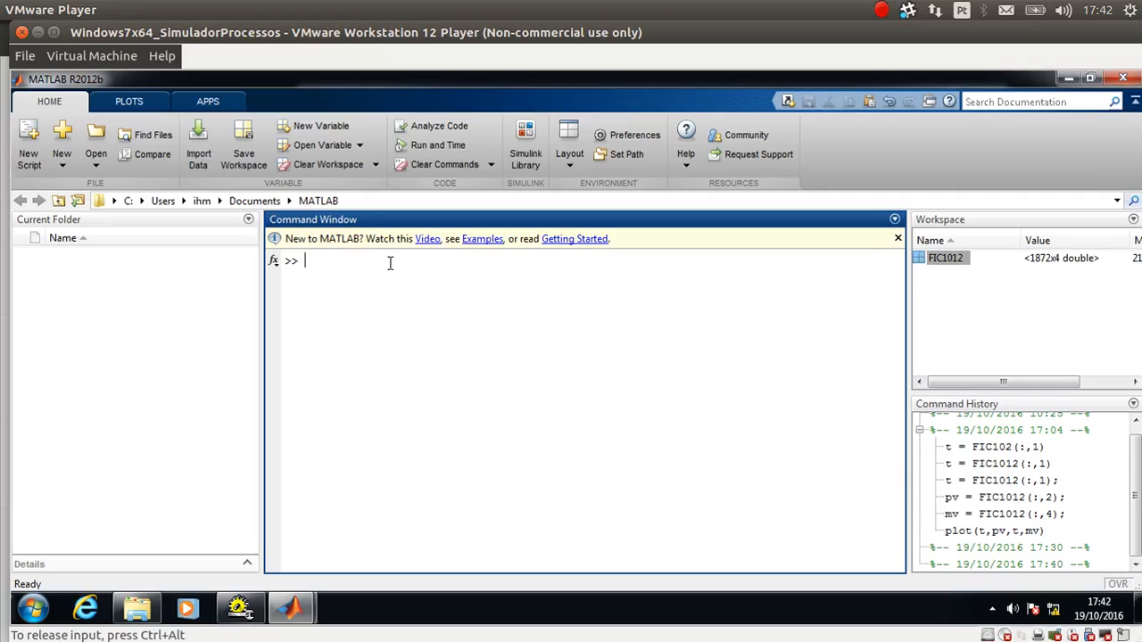
Extract the time column with t = FIC1012(:,1); and check the contents of variable t
{"action": "type", "text": "t = FIC1012(:,1);"}
{"action": "key", "text": "BackSpace"}
{"action": "type", "text": ";"}
{"action": "key", "text": "Return"}
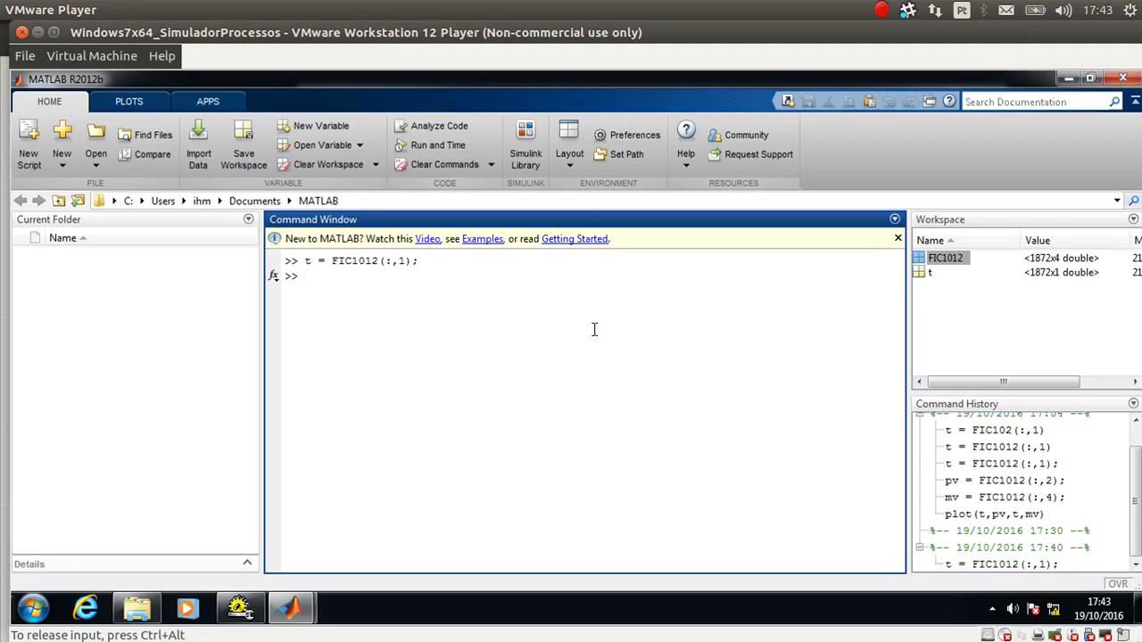
{"action": "double_click", "coordinate": [921, 273]}
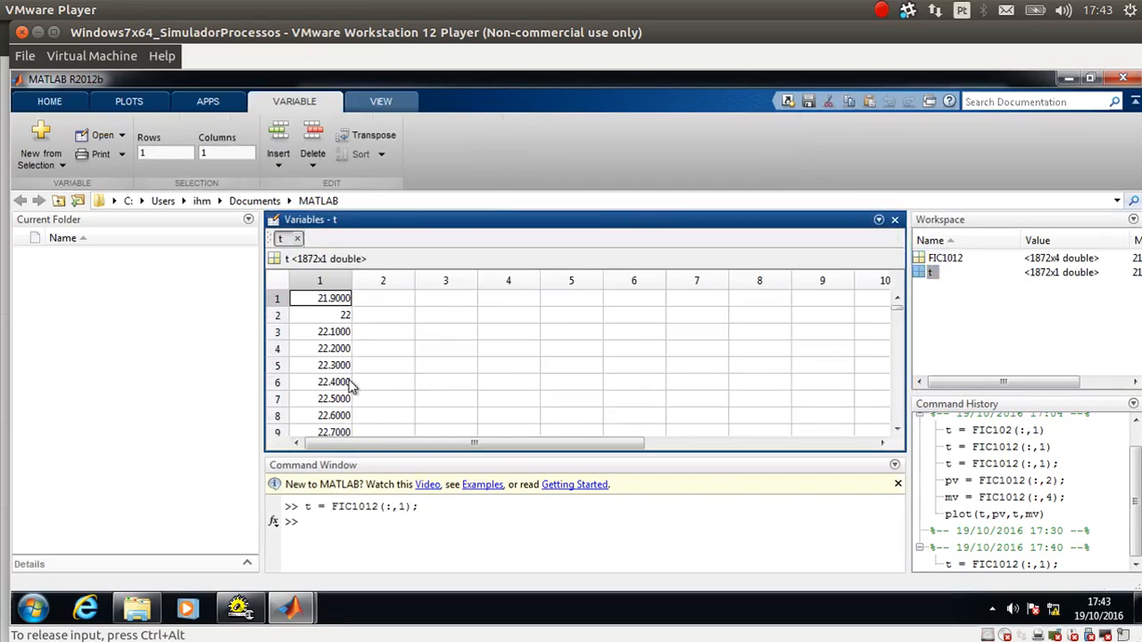
{"action": "left_click", "coordinate": [895, 219]}
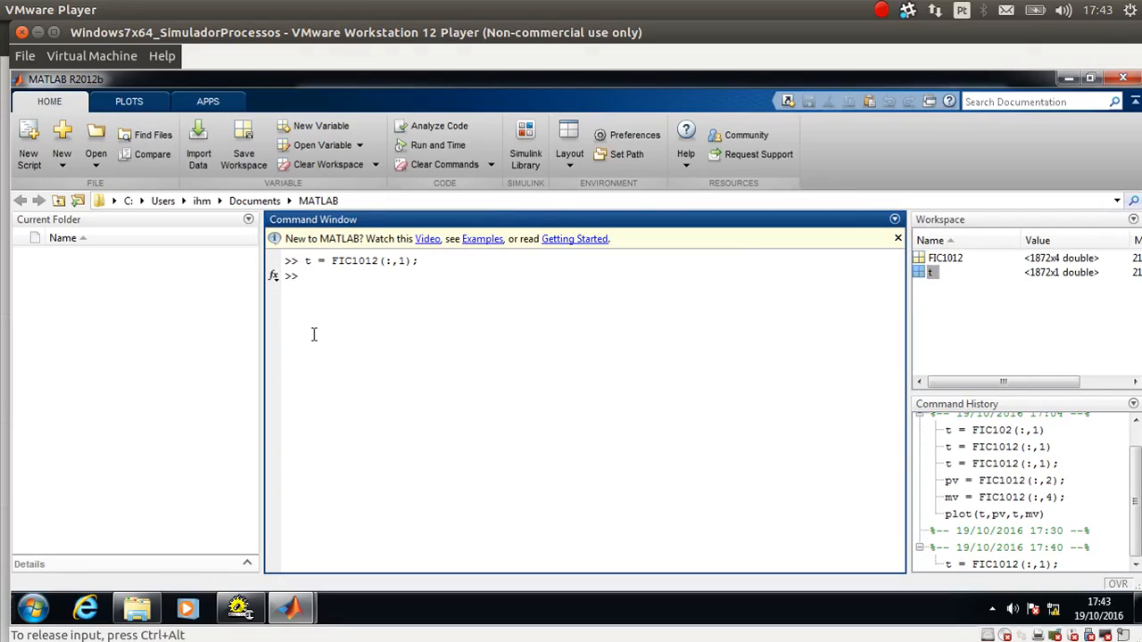
Reuse the previous command as pv = FIC1012(:,2); to extract the PV column, and check the contents of variable pv
{"action": "key", "text": "Up"}
{"action": "key", "text": "Left"}
{"action": "key", "text": "Home"}
{"action": "key", "text": "Right"}
{"action": "key", "text": "BackSpace"}
{"action": "type", "text": "pv"}
{"action": "key", "text": "Right"}
{"action": "key", "text": "Right"}
{"action": "key", "text": "Right"}
{"action": "key", "text": "Right"}
{"action": "key", "text": "Right"}
{"action": "key", "text": "Right"}
{"action": "key", "text": "Right"}
{"action": "key", "text": "Right"}
{"action": "key", "text": "Right"}
{"action": "key", "text": "Right"}
{"action": "key", "text": "Right"}
{"action": "key", "text": "Right"}
{"action": "key", "text": "Delete"}
{"action": "type", "text": "2"}
{"action": "key", "text": "Return"}
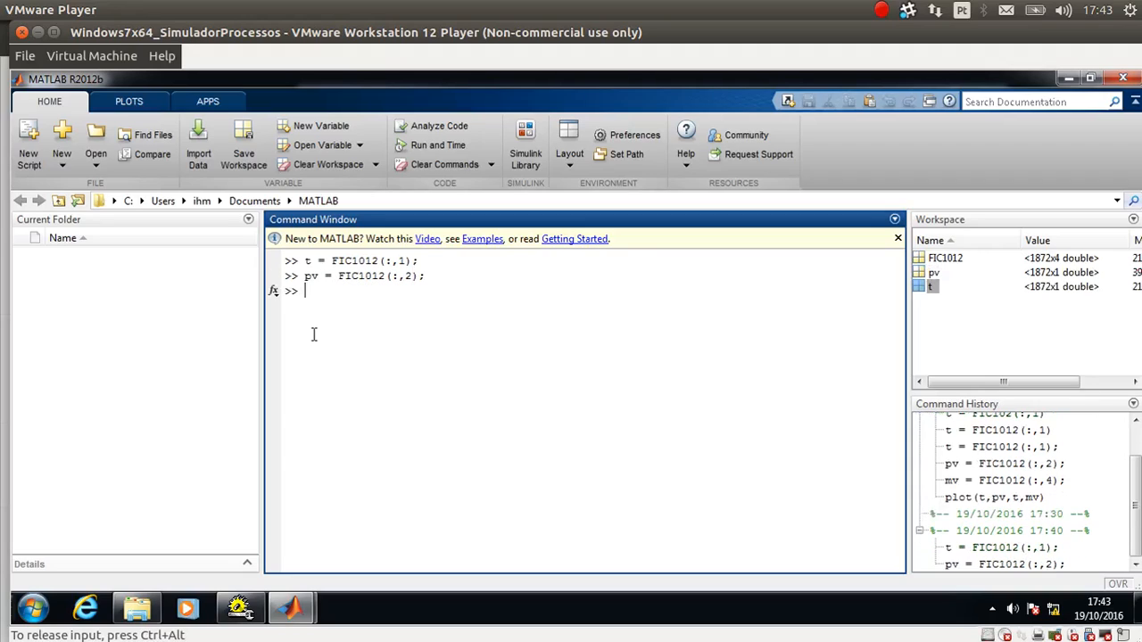
{"action": "double_click", "coordinate": [934, 273]}
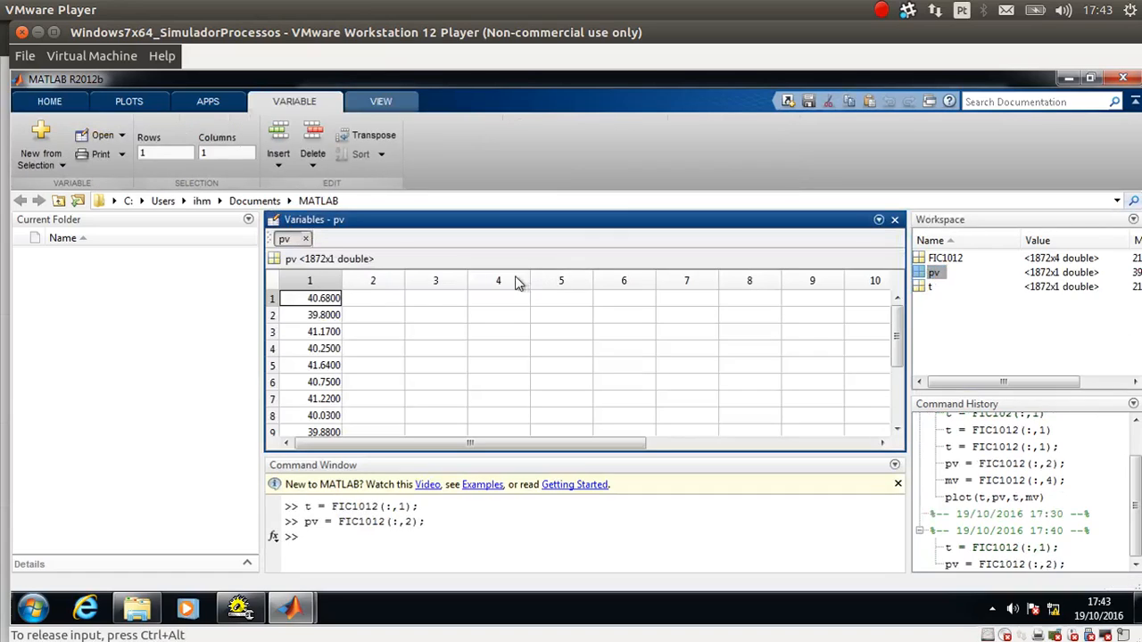
{"action": "left_click", "coordinate": [895, 219]}
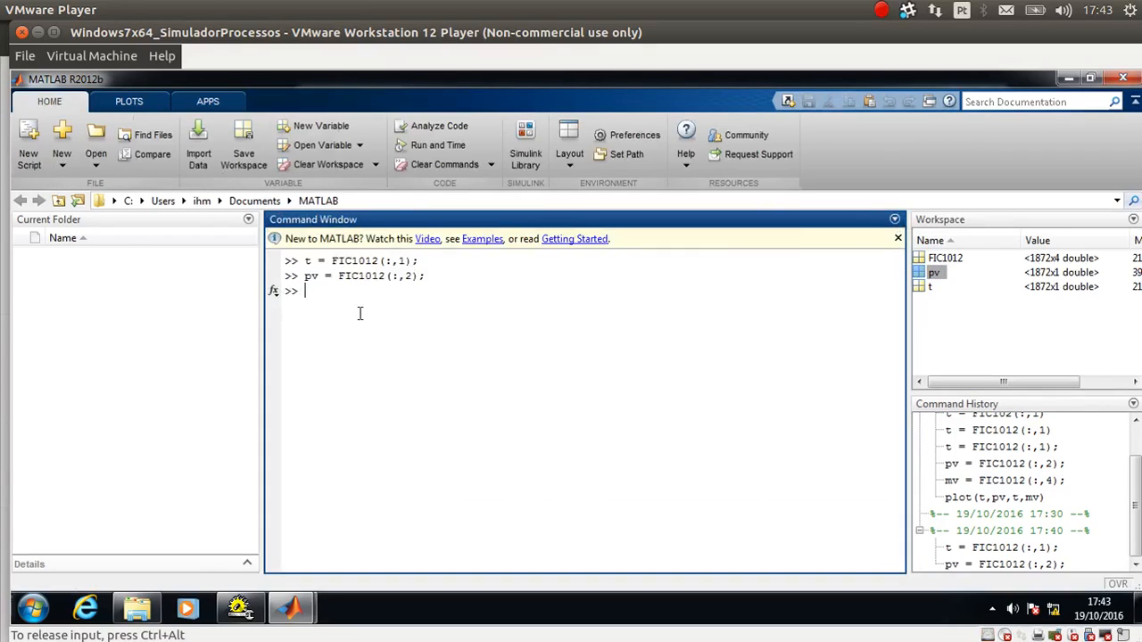
Reuse the previous command as co = FIC1012(:,4); to extract the controller output column
{"action": "key", "text": "Up"}
{"action": "key", "text": "Left"}
{"action": "key", "text": "Left"}
{"action": "key", "text": "Left"}
{"action": "key", "text": "Left"}
{"action": "key", "text": "Left"}
{"action": "key", "text": "Left"}
{"action": "key", "text": "Left"}
{"action": "key", "text": "Left"}
{"action": "key", "text": "Left"}
{"action": "key", "text": "Left"}
{"action": "key", "text": "Left"}
{"action": "key", "text": "Left"}
{"action": "key", "text": "Left"}
{"action": "key", "text": "Left"}
{"action": "key", "text": "Left"}
{"action": "key", "text": "Left"}
{"action": "key", "text": "Left"}
{"action": "key", "text": "Left"}
{"action": "key", "text": "Delete"}
{"action": "key", "text": "Delete"}
{"action": "type", "text": "co"}
{"action": "key", "text": "Right"}
{"action": "key", "text": "Right"}
{"action": "key", "text": "Right"}
{"action": "key", "text": "Right"}
{"action": "key", "text": "Right"}
{"action": "key", "text": "Right"}
{"action": "key", "text": "Right"}
{"action": "key", "text": "Right"}
{"action": "key", "text": "Right"}
{"action": "key", "text": "Right"}
{"action": "key", "text": "Right"}
{"action": "key", "text": "Right"}
{"action": "key", "text": "Right"}
{"action": "key", "text": "BackSpace"}
{"action": "type", "text": "4"}
{"action": "key", "text": "Return"}
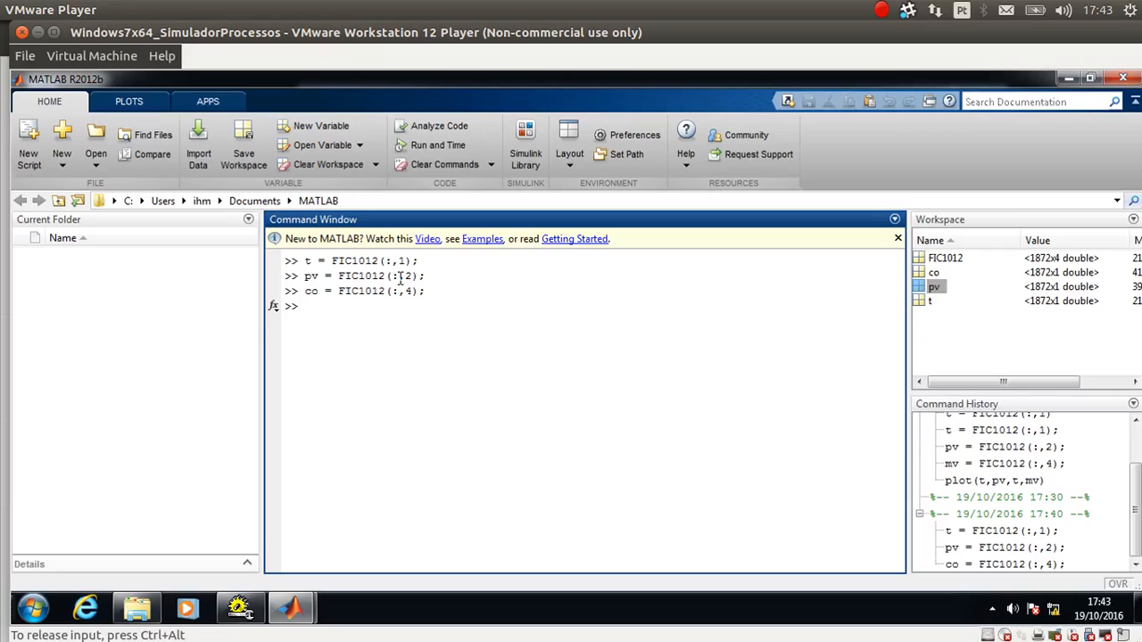
Plot pv and co against time with plot(t,pv,t,co) and maximize the figure window
{"action": "type", "text": "plot(t,pv,t,co)"}
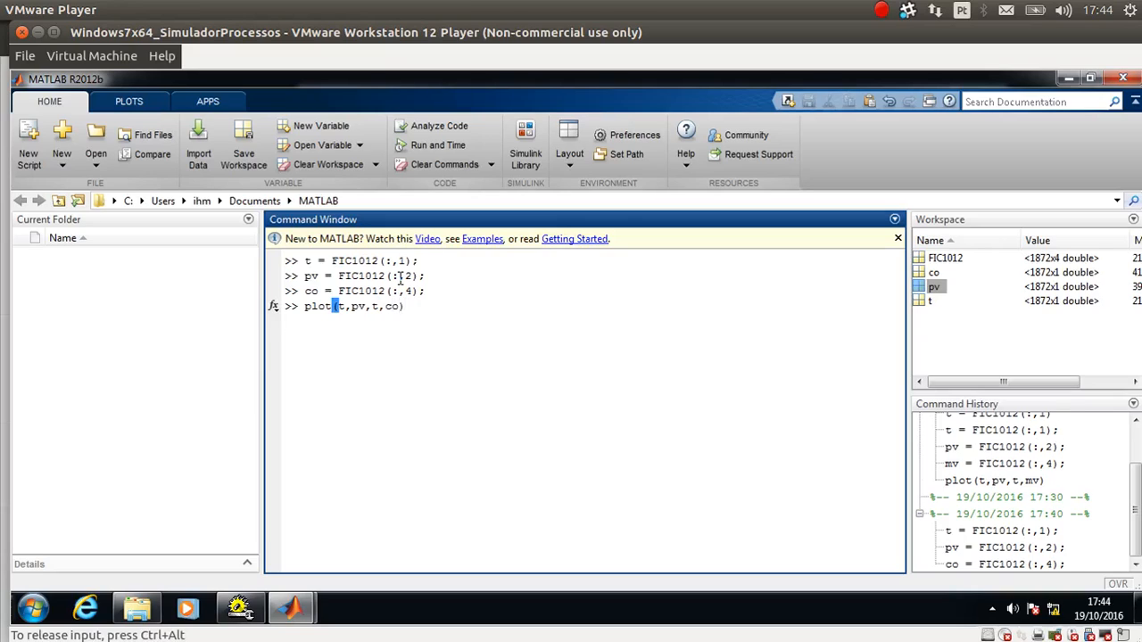
{"action": "key", "text": "Return"}
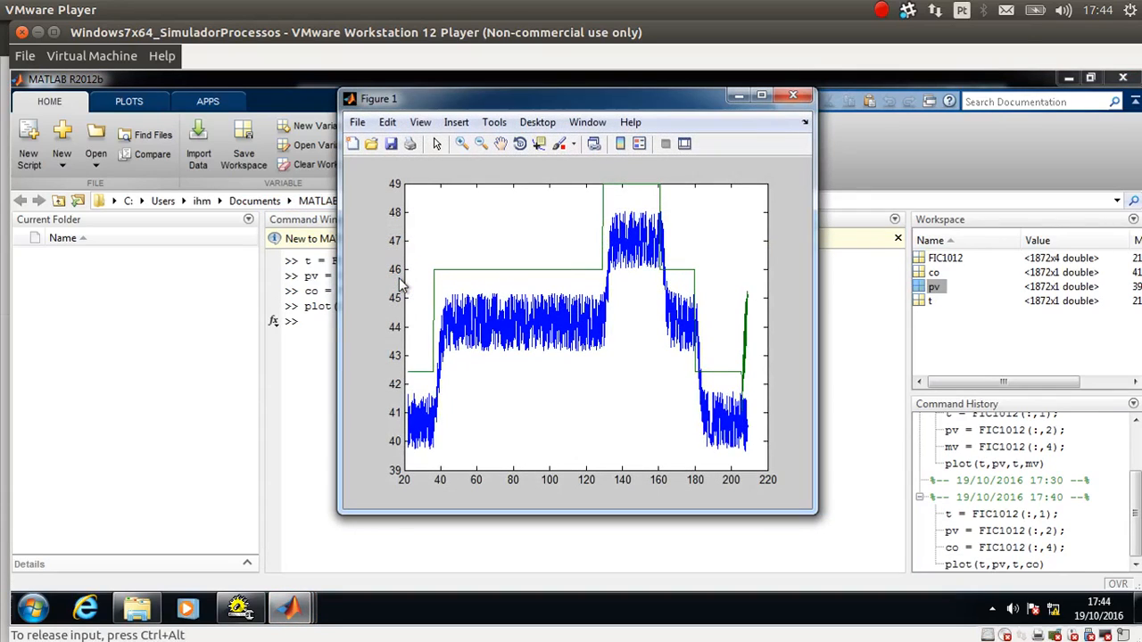
{"action": "left_click_drag", "start_coordinate": [637, 108], "coordinate": [596, 105]}
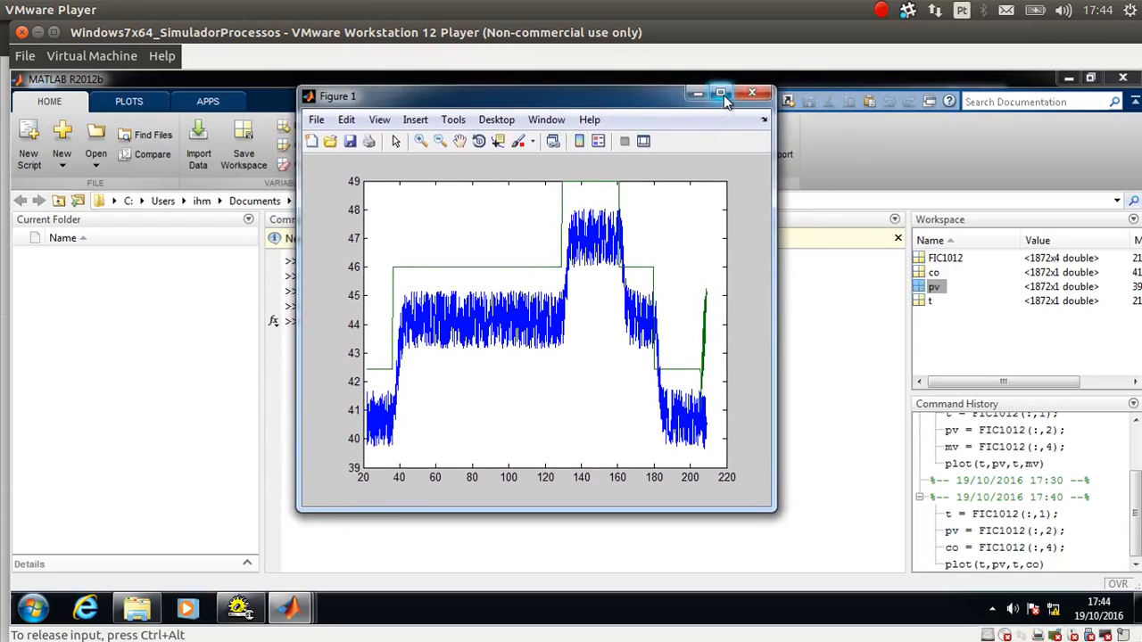
{"action": "left_click", "coordinate": [723, 96]}
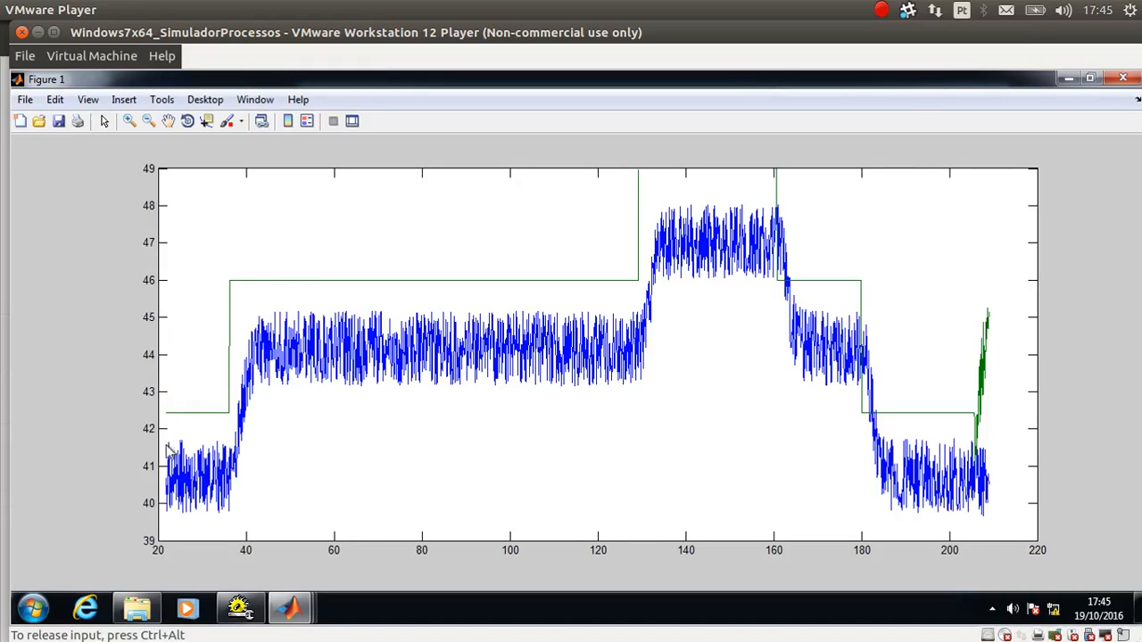
Examine the first step response in the plot between about 34 and 46 on the time axis, probing a PV point with the data cursor
{"action": "left_click", "coordinate": [129, 122]}
{"action": "left_click_drag", "start_coordinate": [186, 260], "coordinate": [325, 531]}
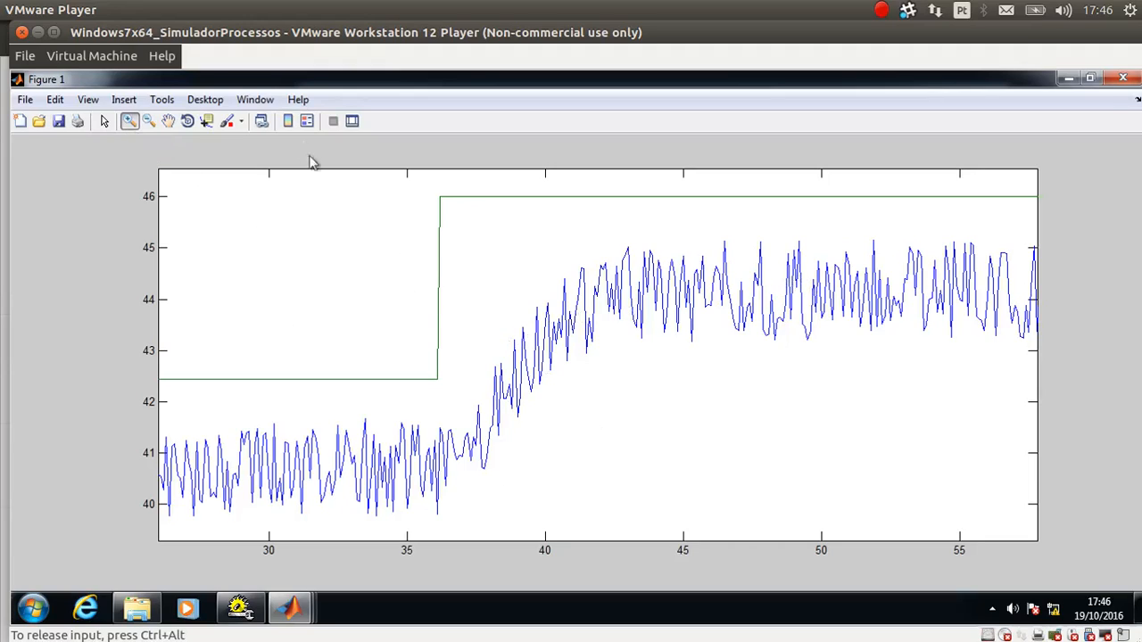
{"action": "left_click", "coordinate": [206, 128]}
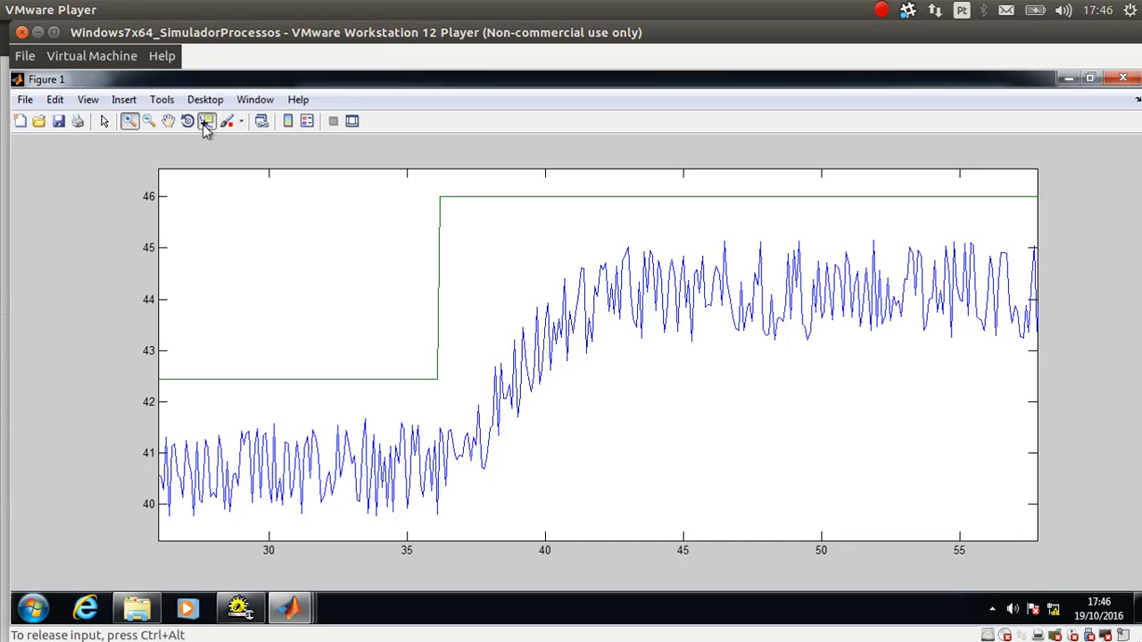
{"action": "left_click", "coordinate": [568, 301]}
{"action": "left_click_drag", "start_coordinate": [563, 280], "coordinate": [313, 502]}
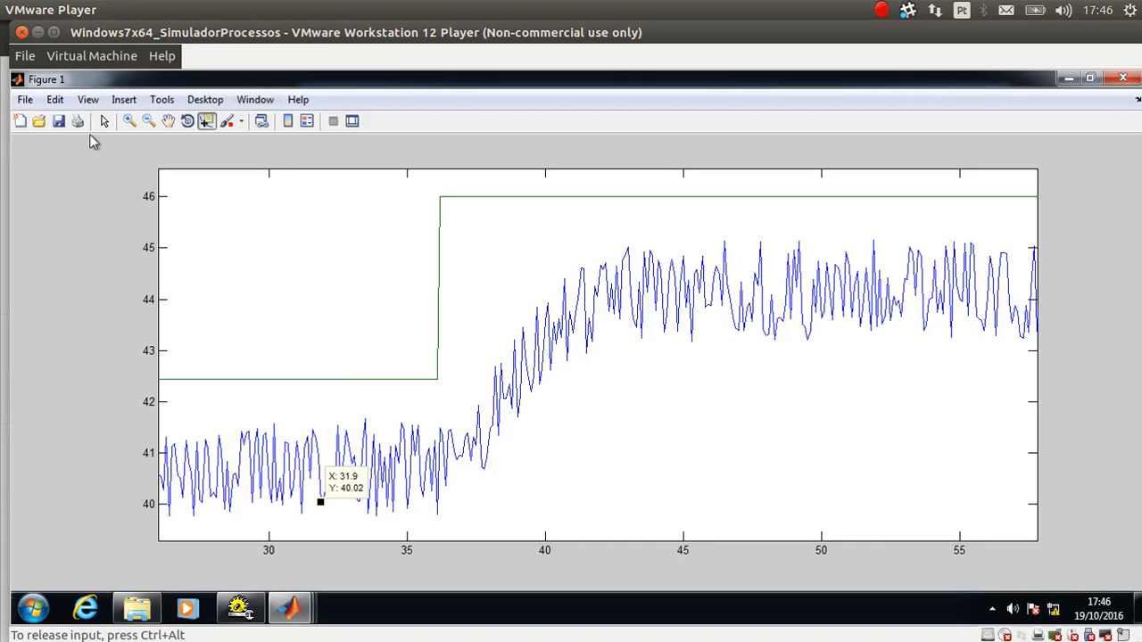
{"action": "left_click", "coordinate": [129, 120]}
{"action": "left_click_drag", "start_coordinate": [355, 174], "coordinate": [714, 532]}
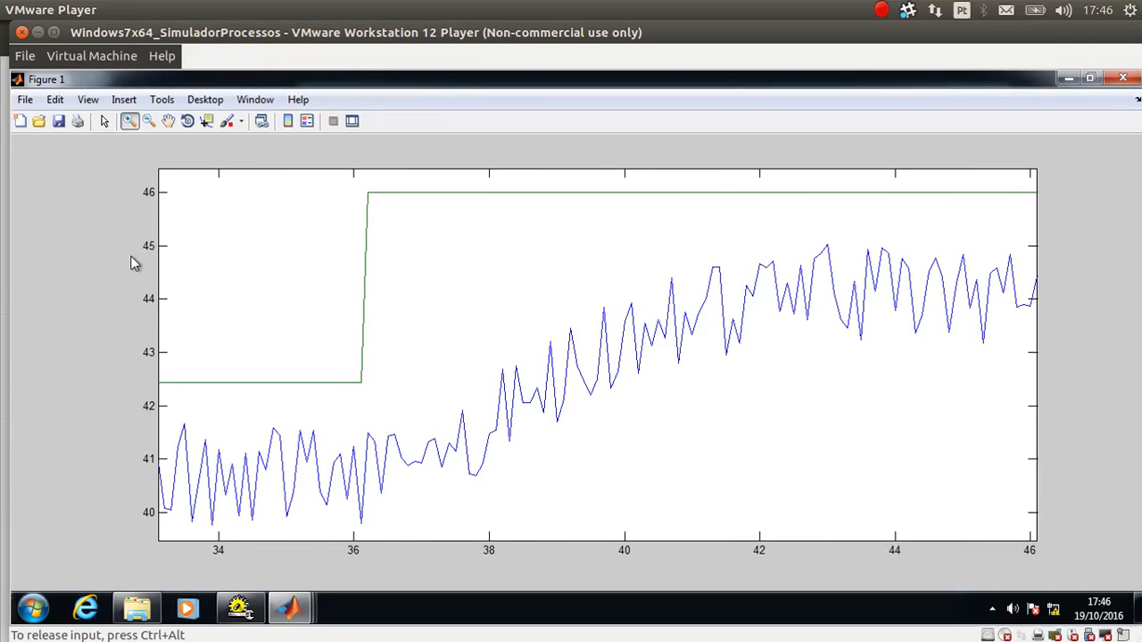
Switch to the LibreOffice Calc parameter table and check the gain and time constant of the original process model
{"action": "mouse_move", "coordinate": [0, 243]}
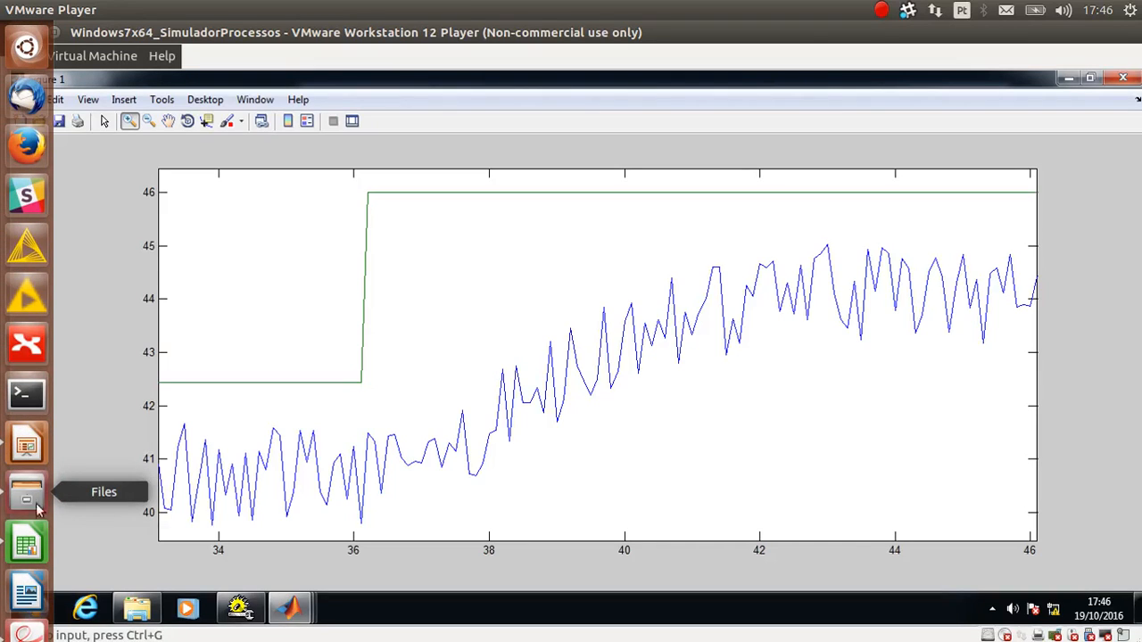
{"action": "left_click", "coordinate": [30, 404]}
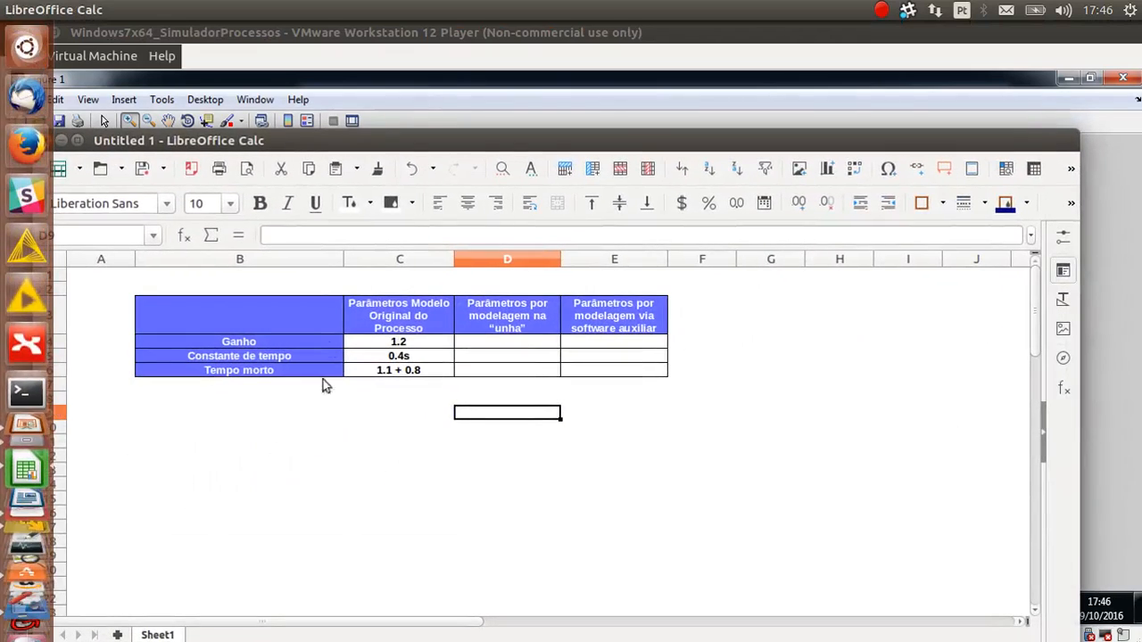
{"action": "left_click_drag", "start_coordinate": [405, 148], "coordinate": [445, 112]}
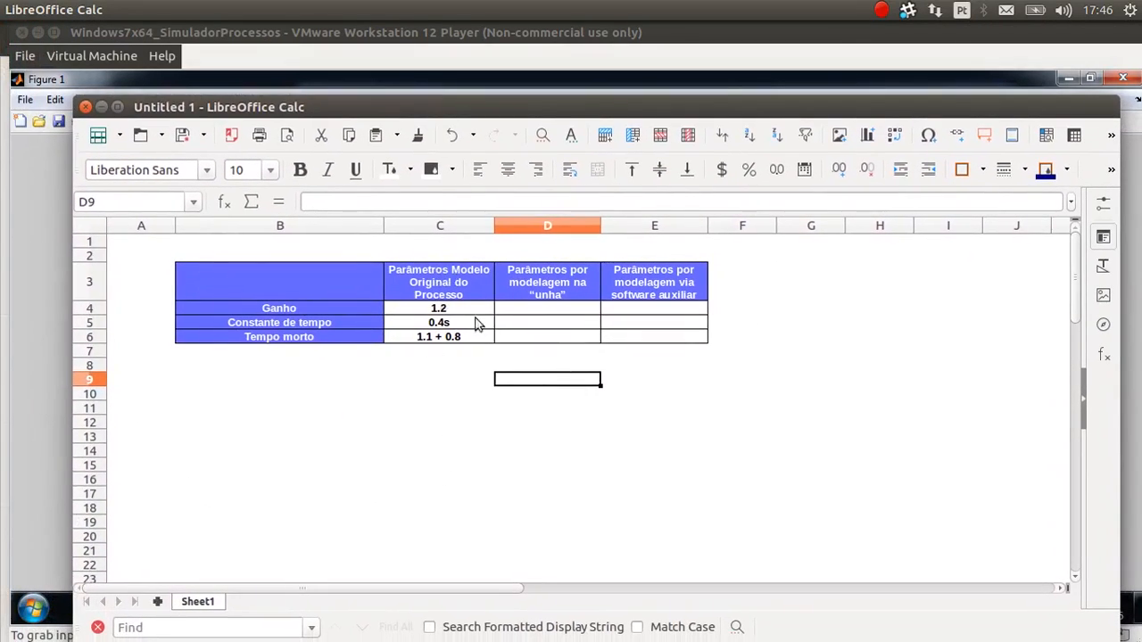
{"action": "left_click", "coordinate": [440, 311]}
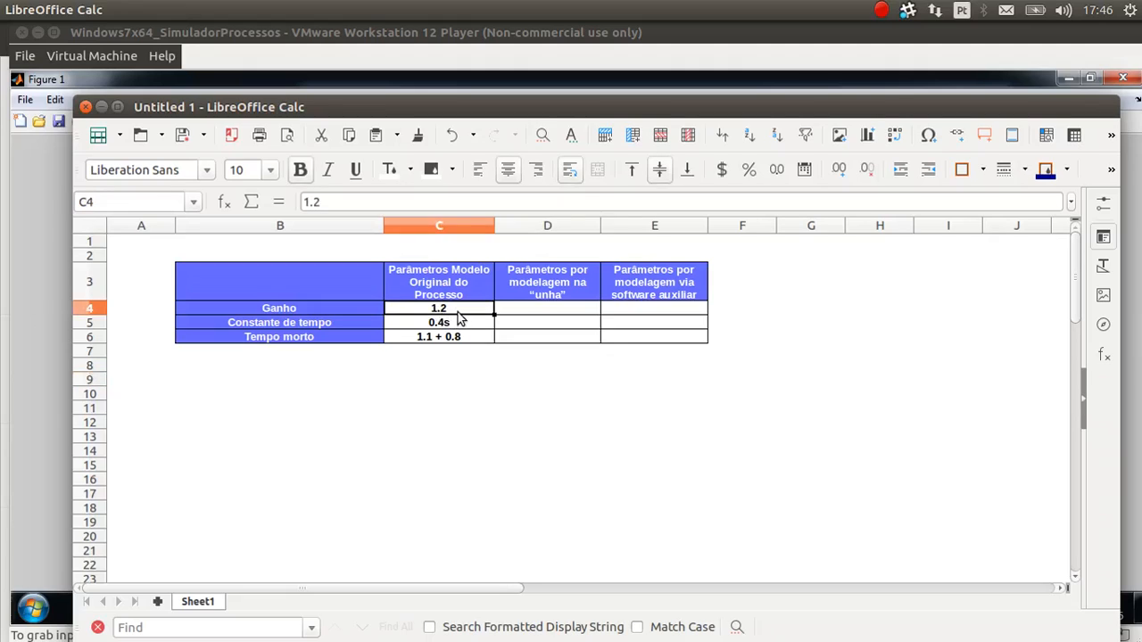
{"action": "left_click", "coordinate": [455, 325]}
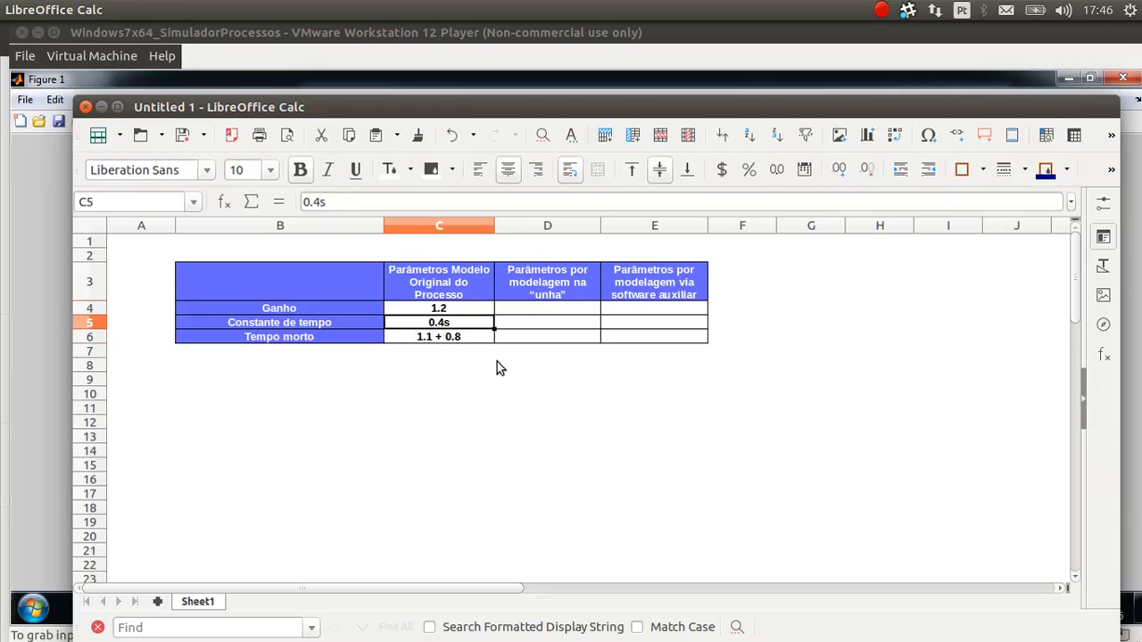
Copy the Tempo morto value of the original model into the Constante de tempo cell C5
{"action": "key", "text": "Down"}
{"action": "key", "text": "ctrl+c"}
{"action": "key", "text": "Up"}
{"action": "key", "text": "ctrl+v"}
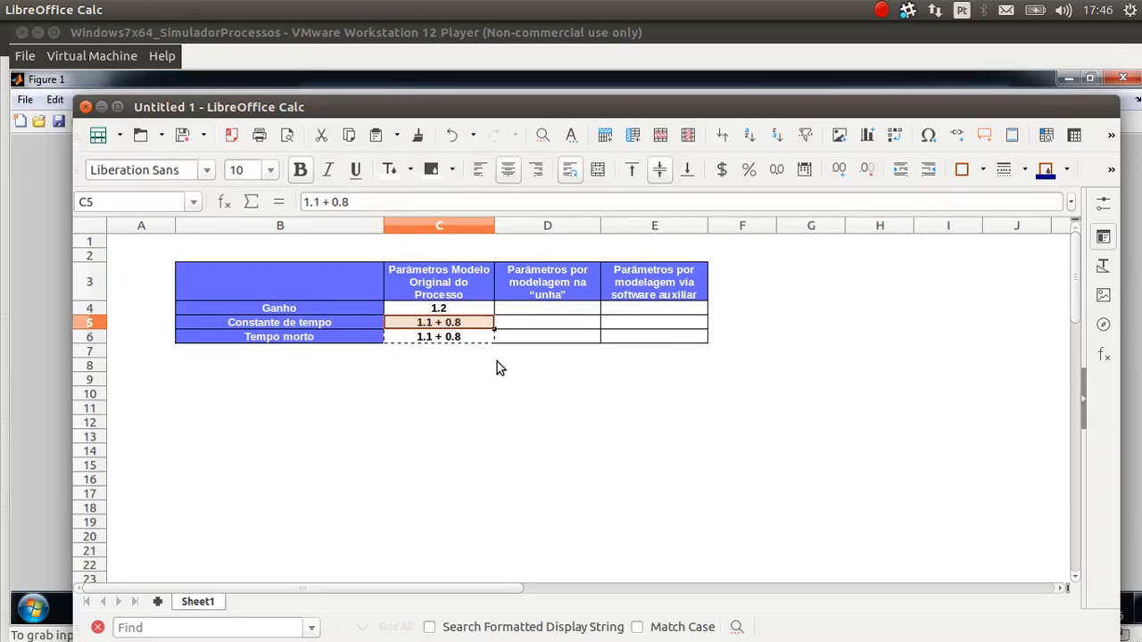
{"action": "key", "text": "Down"}
{"action": "key", "text": "Up"}
{"action": "key", "text": "Down"}
{"action": "key", "text": "Up"}
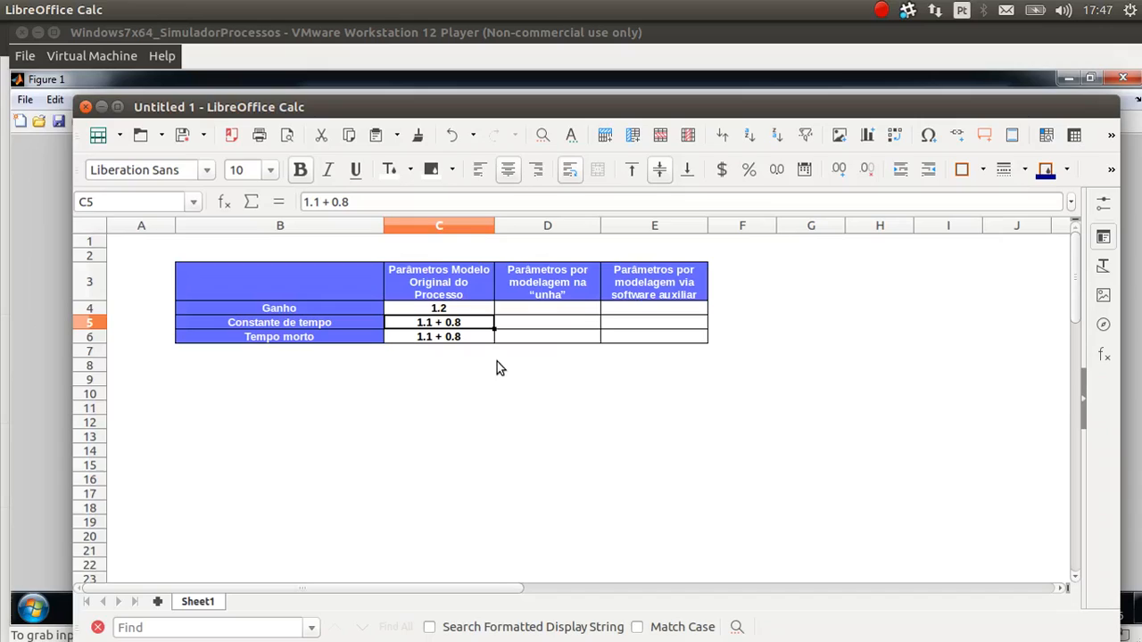
Set the original model's Constante de tempo to 1.5 and its Tempo morto to 0.4
{"action": "type", "text": "1.5"}
{"action": "key", "text": "Return"}
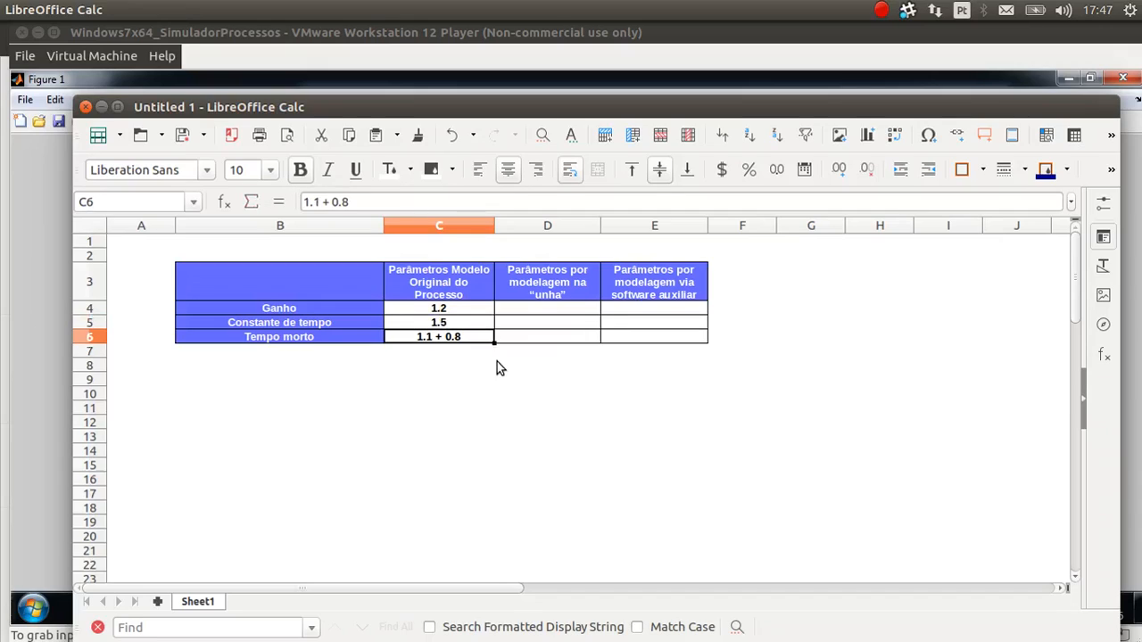
{"action": "type", "text": "0.4"}
{"action": "key", "text": "Return"}
{"action": "key", "text": "Up"}
Review the empty parameter cells of the two columns for manual modelling and modelling with auxiliary software
{"action": "left_click", "coordinate": [531, 311]}
{"action": "key", "text": "Down"}
{"action": "key", "text": "Down"}
{"action": "key", "text": "Up"}
{"action": "key", "text": "Up"}
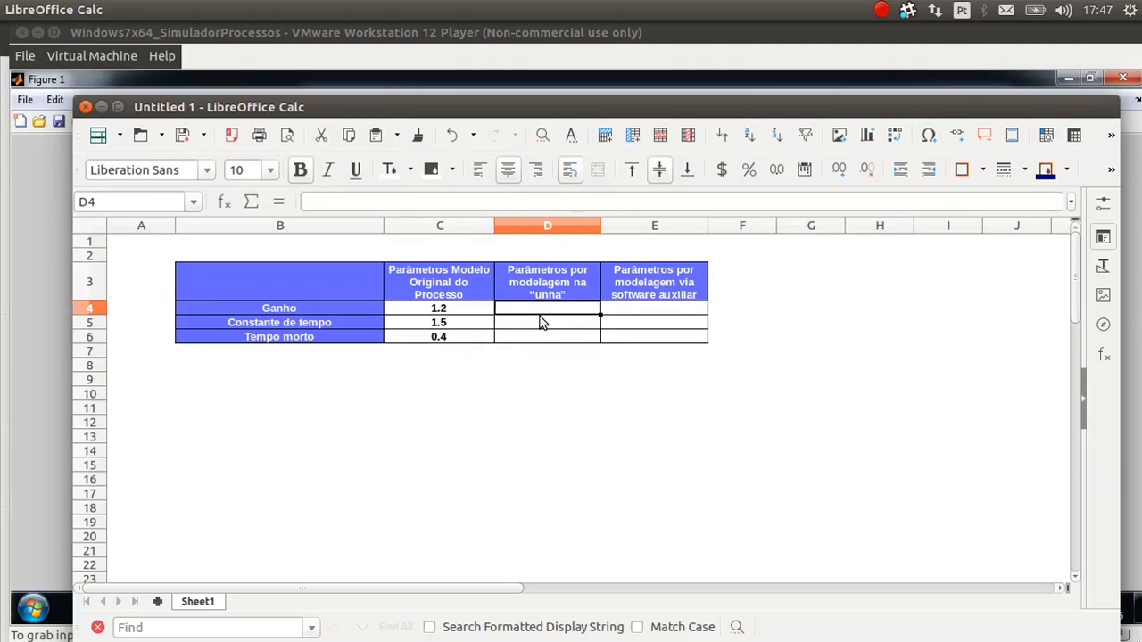
{"action": "key", "text": "Right"}
{"action": "key", "text": "Down"}
{"action": "key", "text": "Down"}
{"action": "key", "text": "Up"}
{"action": "key", "text": "Up"}
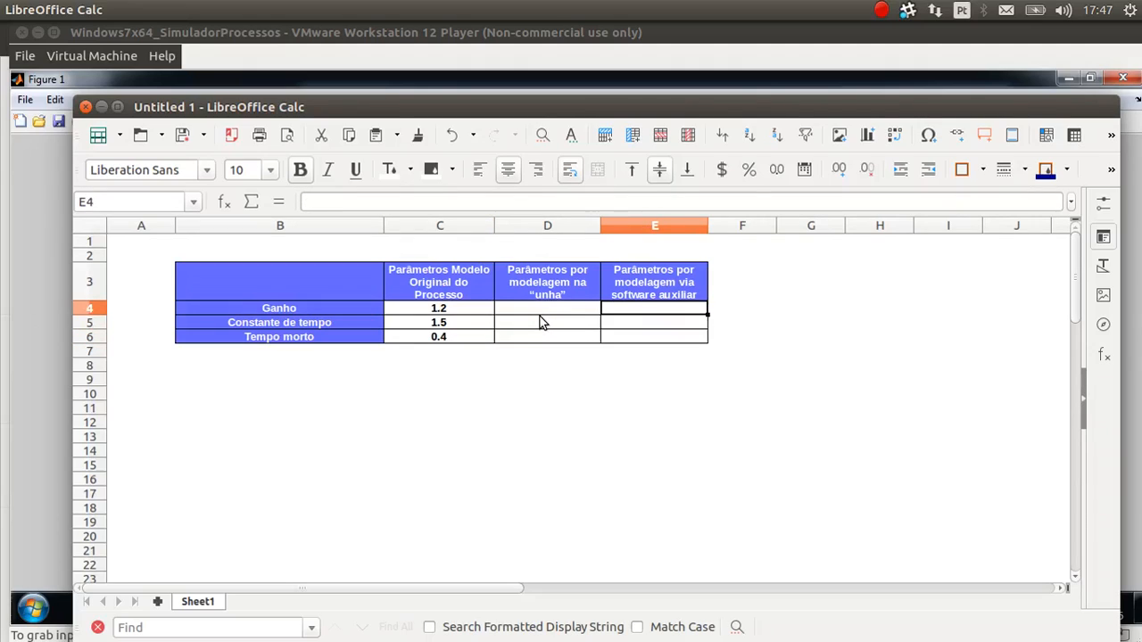
Enter the label "Cálculo Ganho" in cell C10 below the parameter table
{"action": "left_click", "coordinate": [428, 393]}
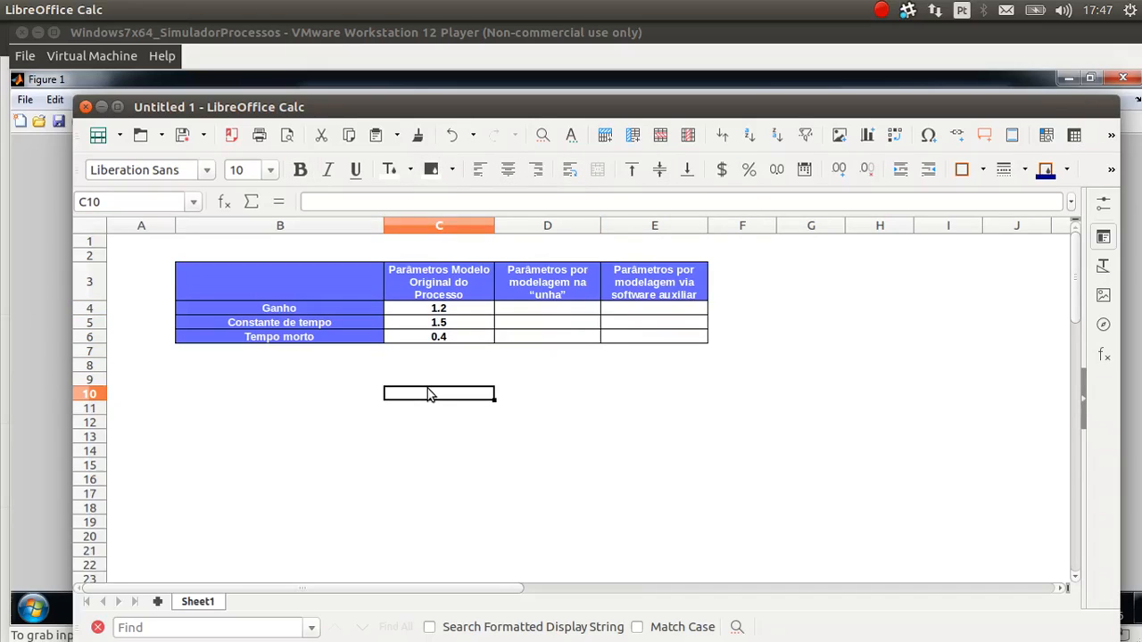
{"action": "type", "text": "Cálcu"}
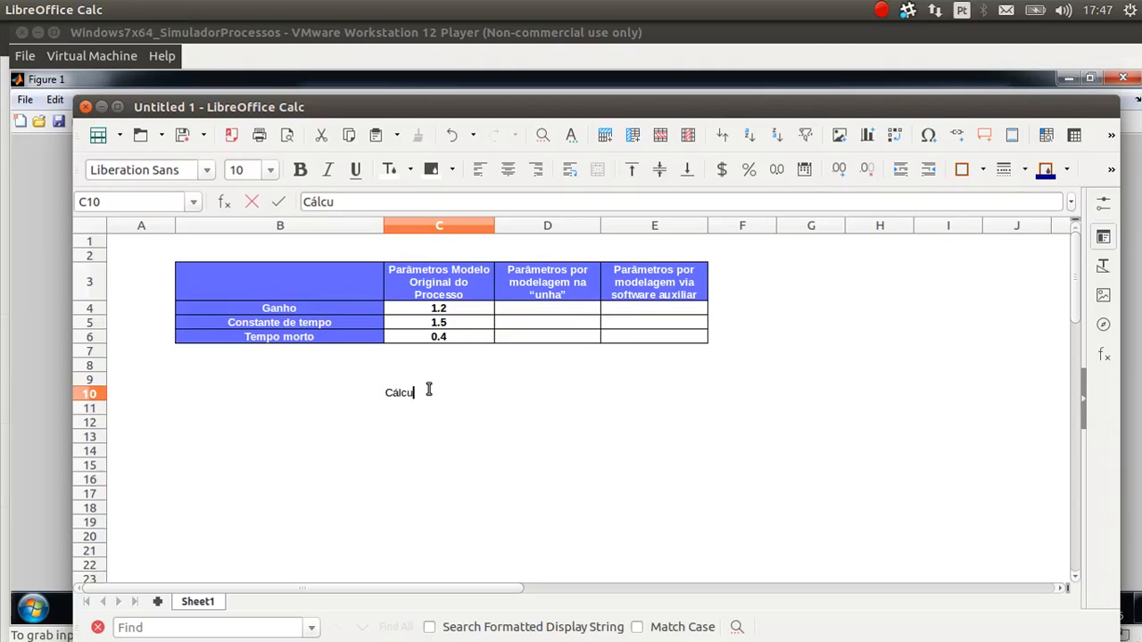
{"action": "type", "text": "lo Ganho"}
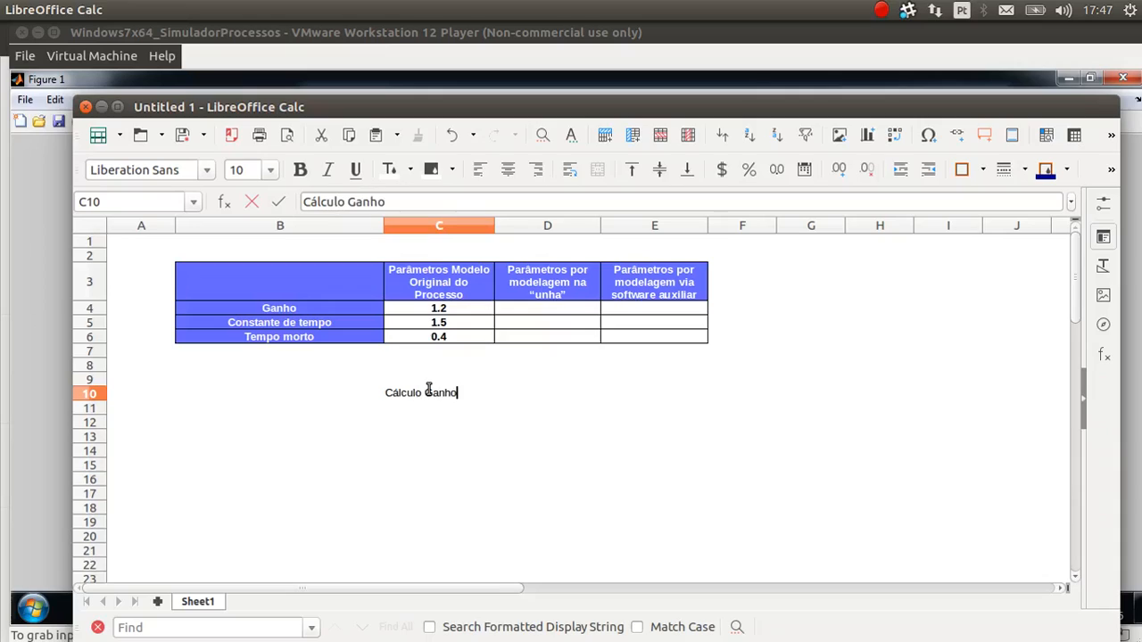
{"action": "key", "text": "Return"}
{"action": "key", "text": "Up"}
{"action": "key", "text": "Right"}
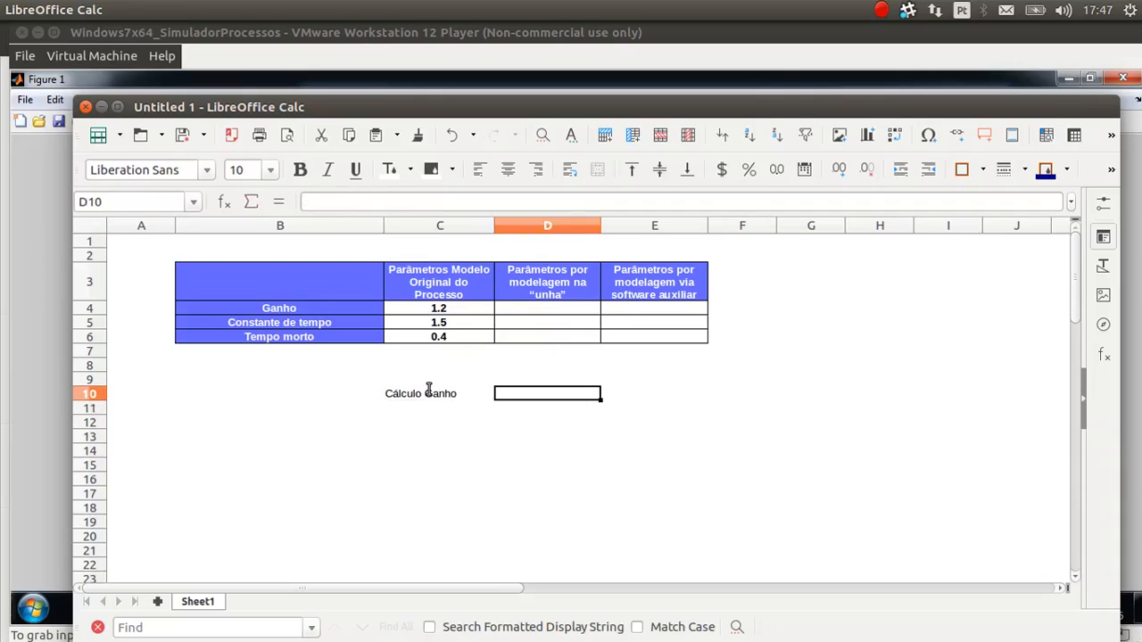
Enter the label "Delta PV/DeltaMV" in cell D10 beside the gain calculation label
{"action": "type", "text": "Delta PV"}
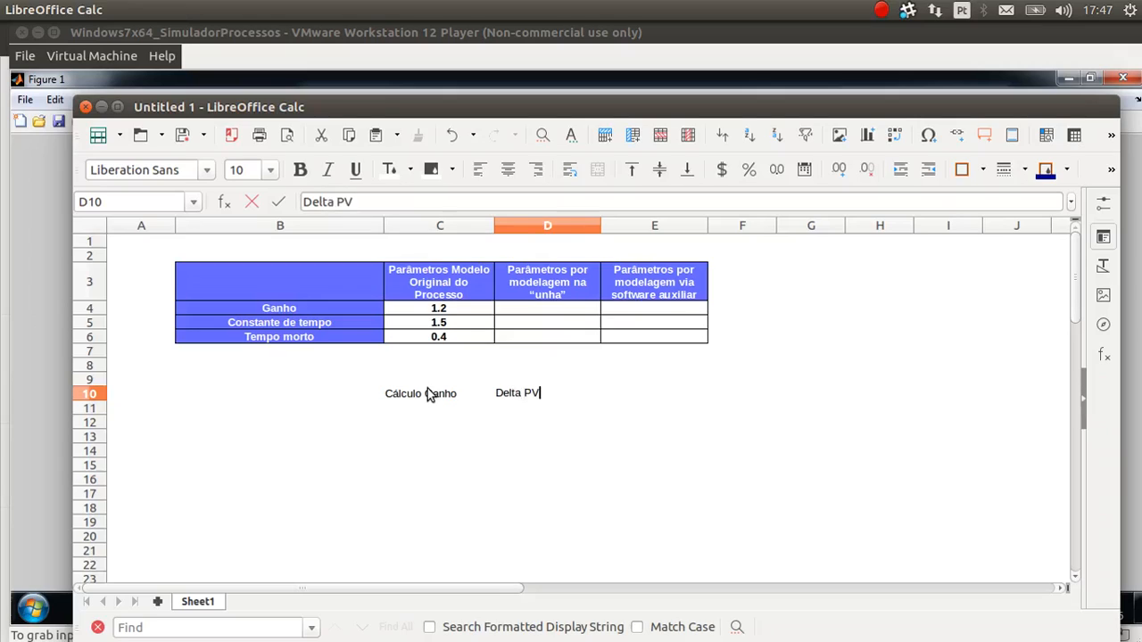
{"action": "type", "text": "/DeltaMV"}
{"action": "key", "text": "Return"}
{"action": "left_click", "coordinate": [428, 395]}
{"action": "key", "text": "Right"}
{"action": "key", "text": "Down"}
{"action": "key", "text": "Up"}
{"action": "key", "text": "Down"}
{"action": "key", "text": "Left"}
{"action": "key", "text": "Right"}
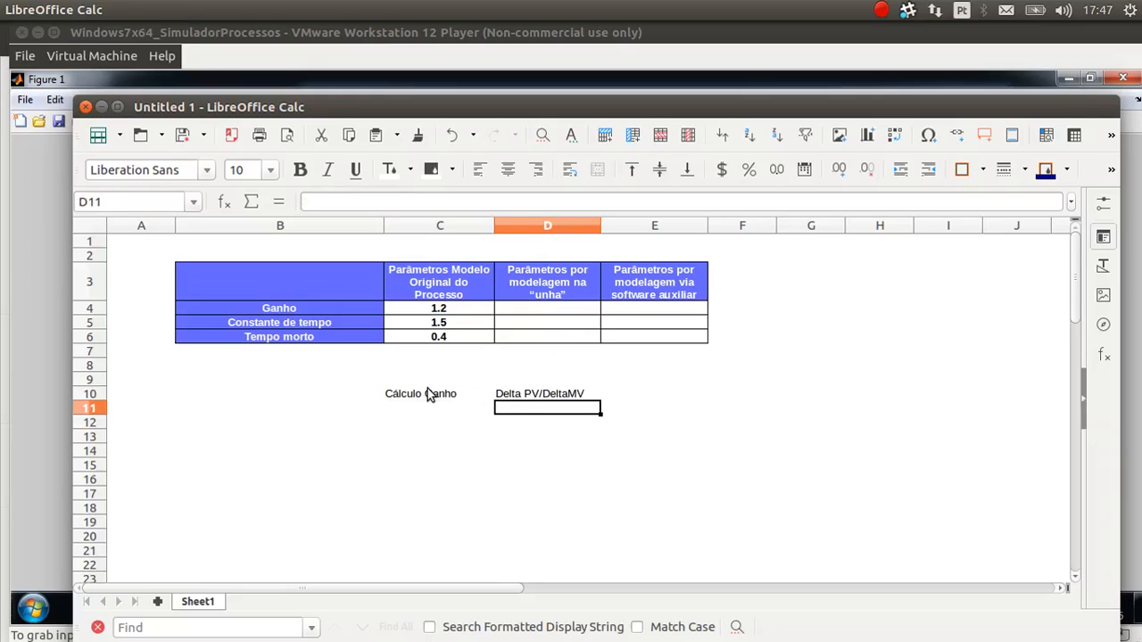
Replace the label in cell D10 with "Delta PV"
{"action": "key", "text": "Up"}
{"action": "type", "text": "Del"}
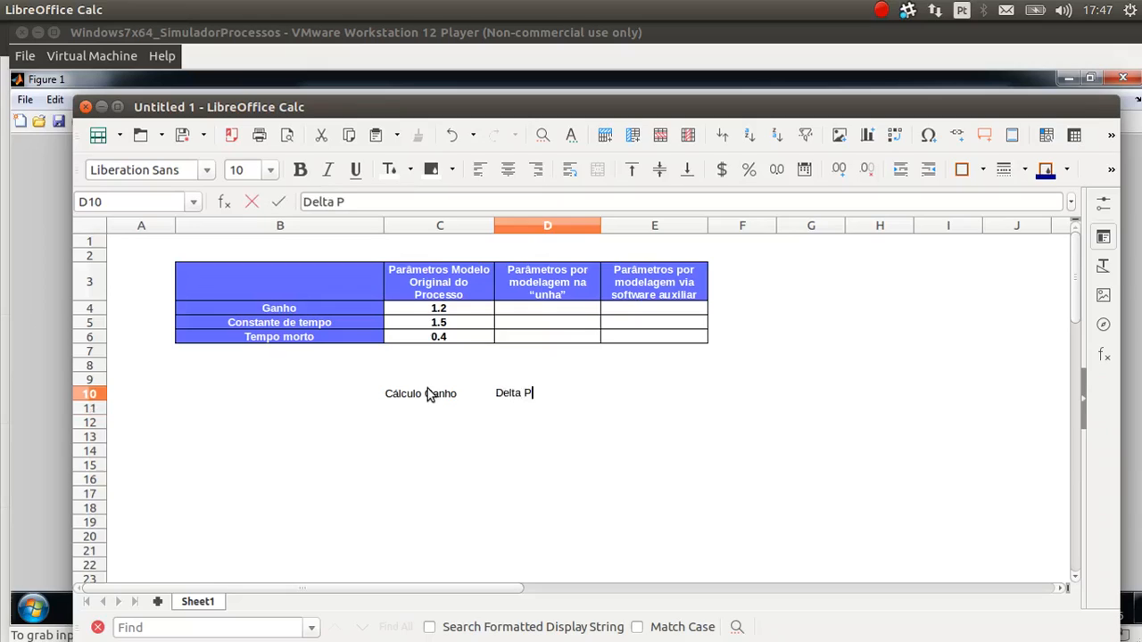
{"action": "type", "text": "ta PV"}
{"action": "key", "text": "Return"}
{"action": "key", "text": "Up"}
{"action": "key", "text": "Right"}
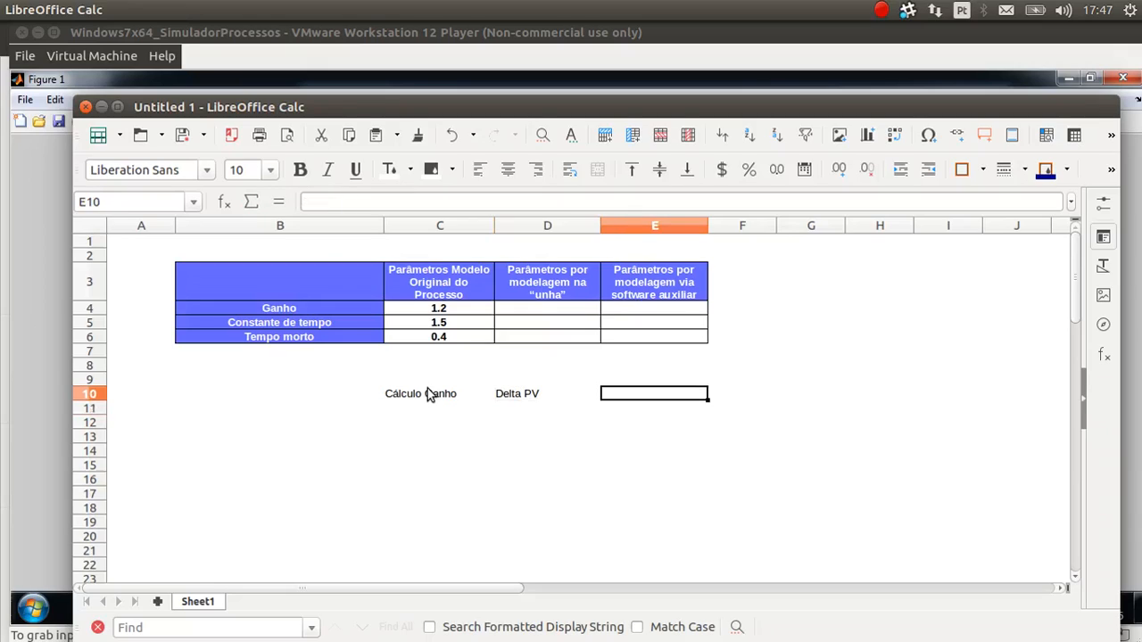
Consult the PV levels in the plot behind the spreadsheet and calculate Delta PV in cell D11 with =44-40.5
{"action": "key", "text": "Down"}
{"action": "key", "text": "Left"}
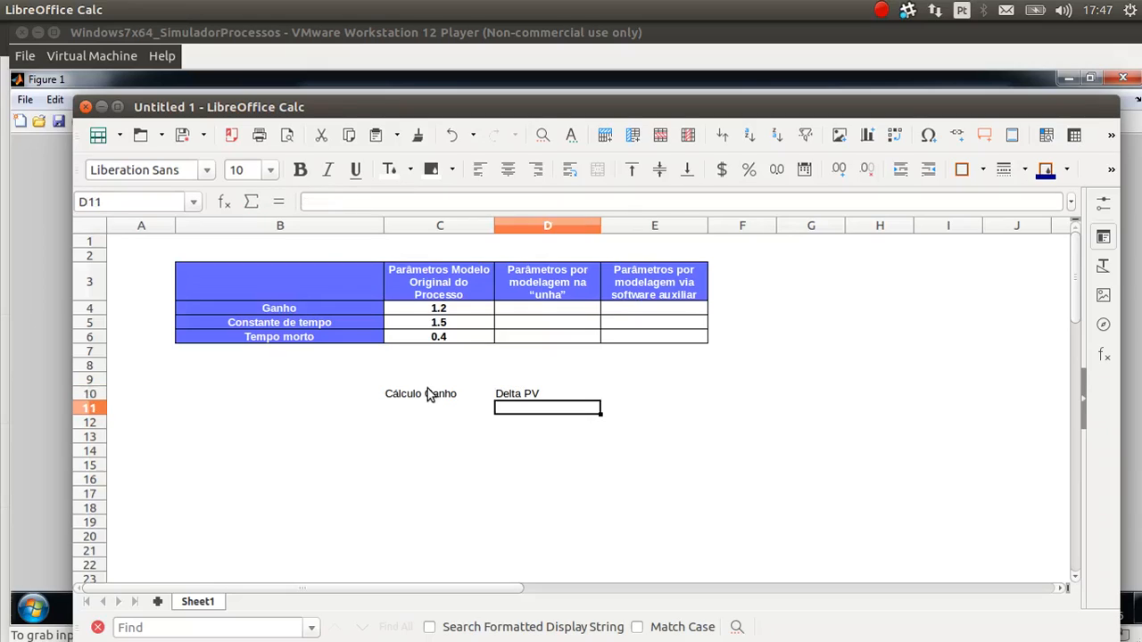
{"action": "left_click_drag", "start_coordinate": [546, 104], "coordinate": [496, 547]}
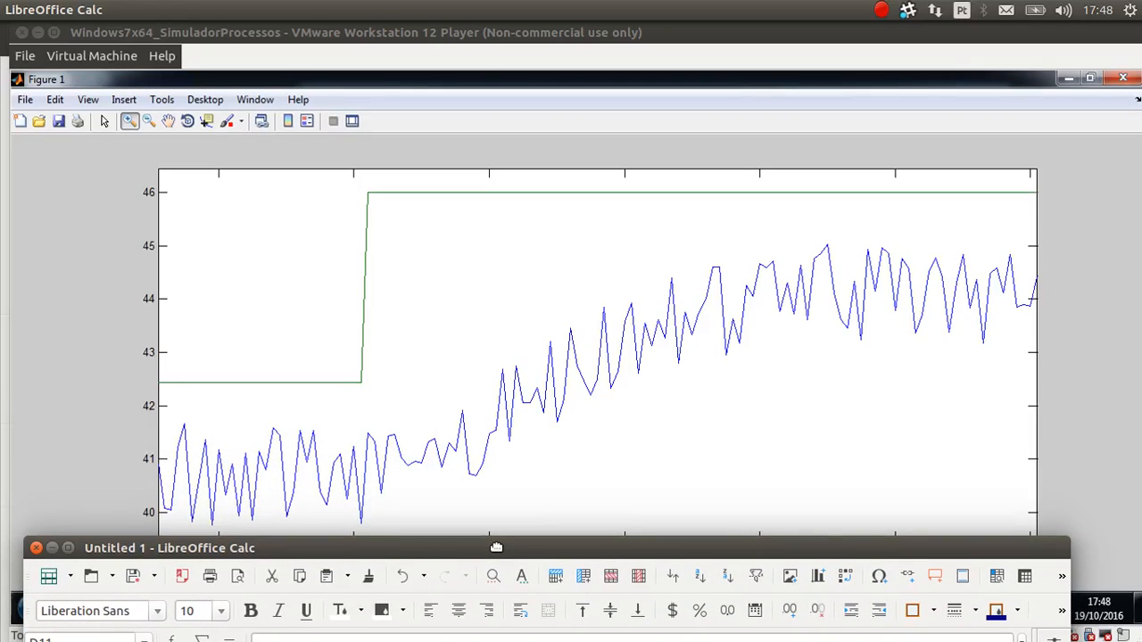
{"action": "left_click_drag", "start_coordinate": [496, 546], "coordinate": [434, 542]}
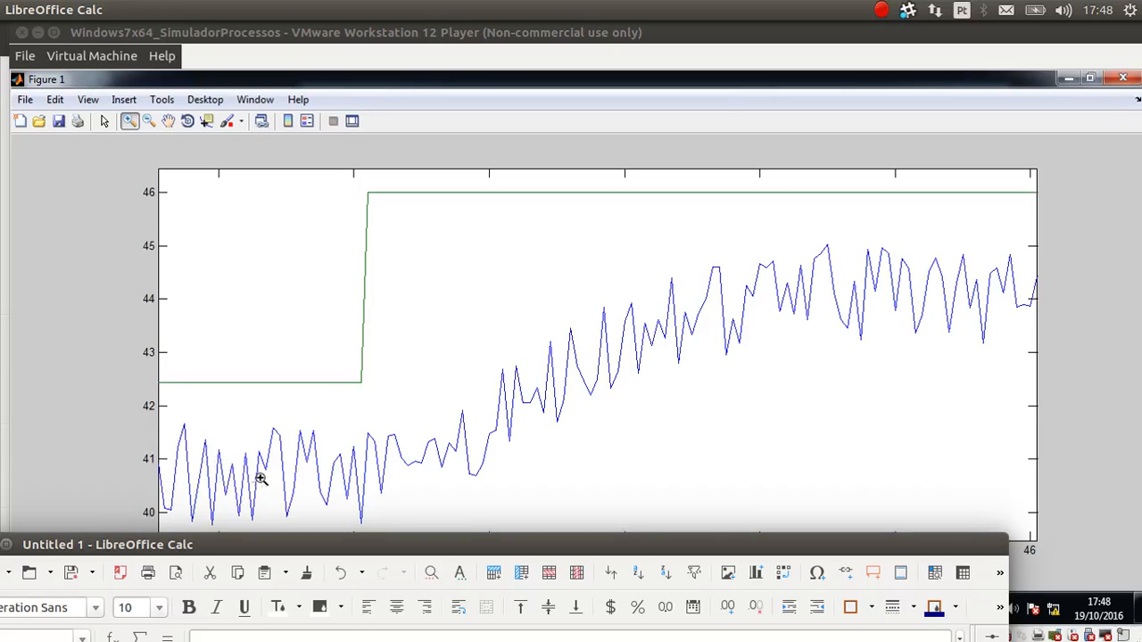
{"action": "left_click_drag", "start_coordinate": [237, 542], "coordinate": [334, 162]}
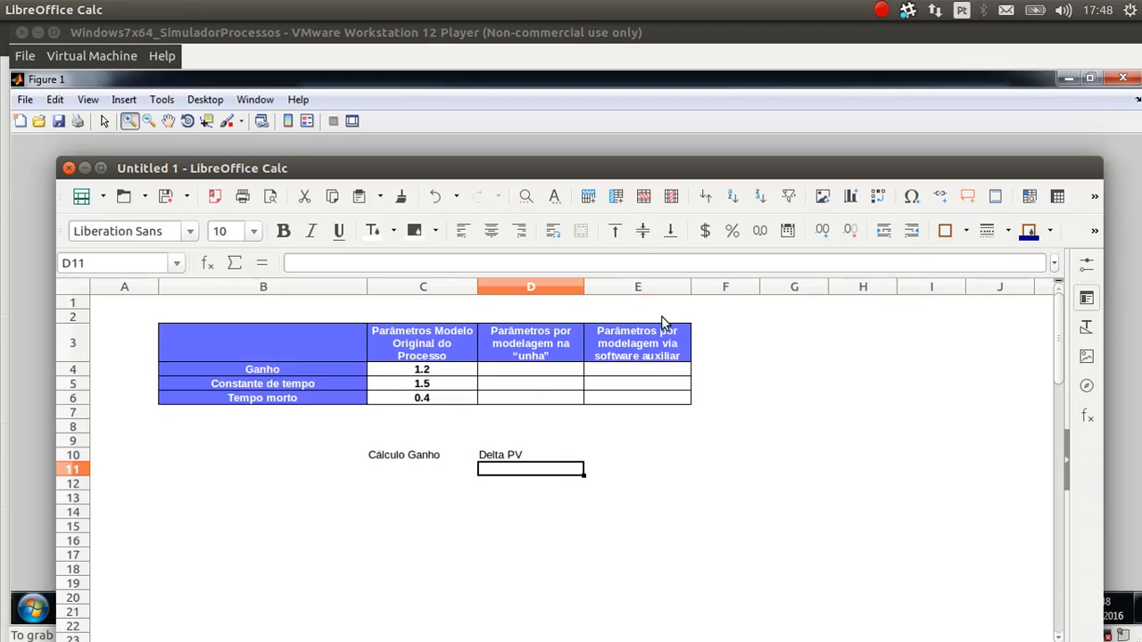
{"action": "left_click_drag", "start_coordinate": [735, 169], "coordinate": [719, 283]}
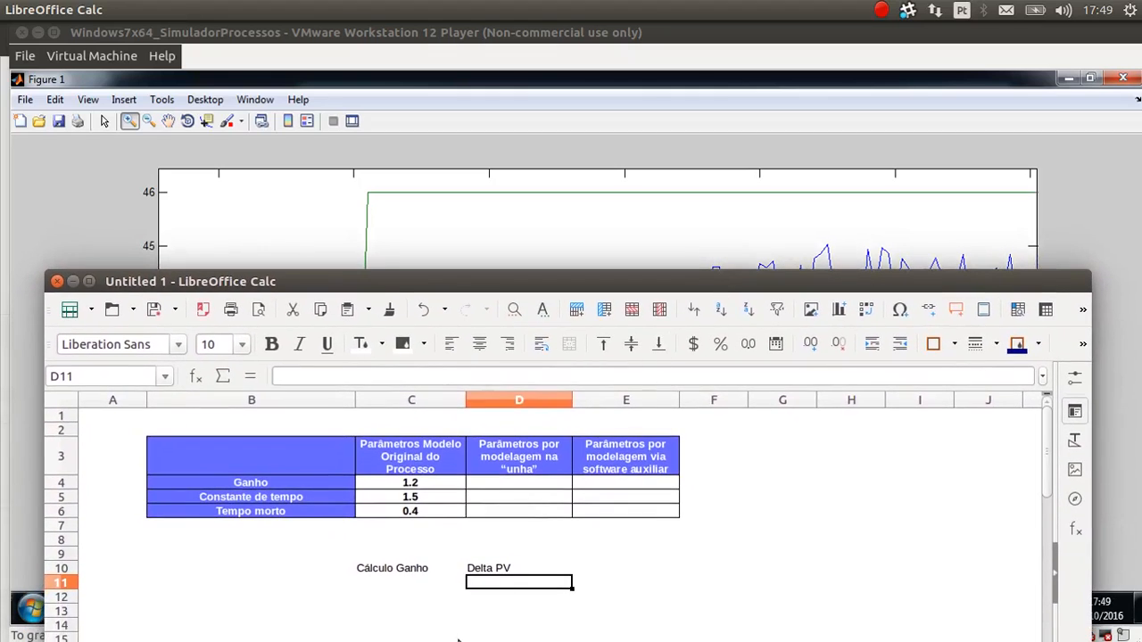
{"action": "type", "text": "=44"}
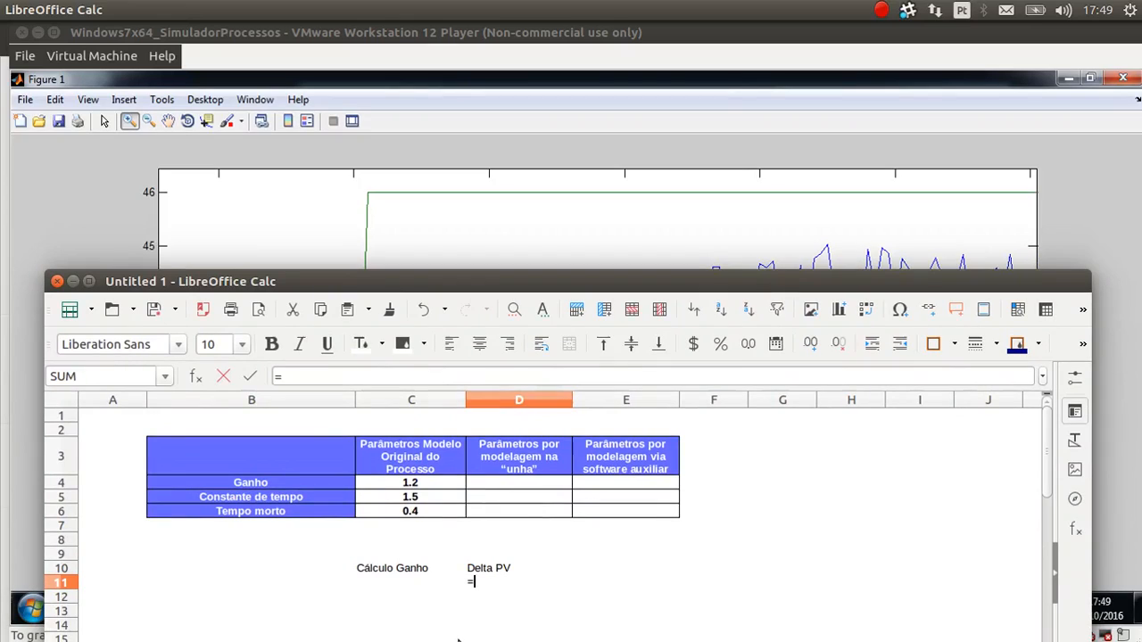
{"action": "type", "text": "40.5"}
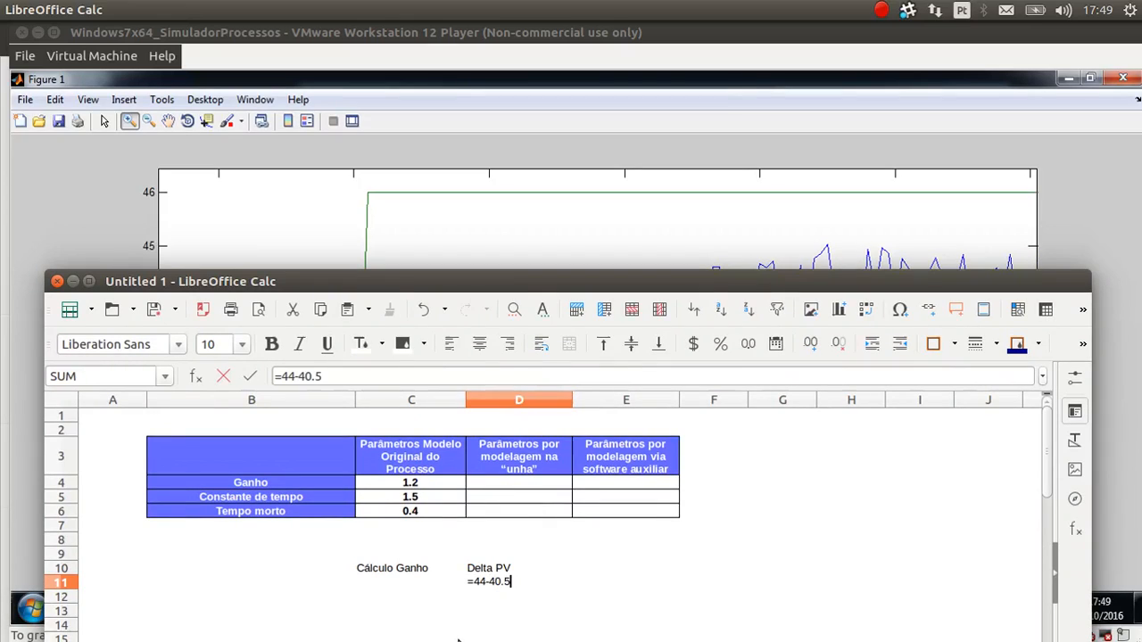
{"action": "key", "text": "Return"}
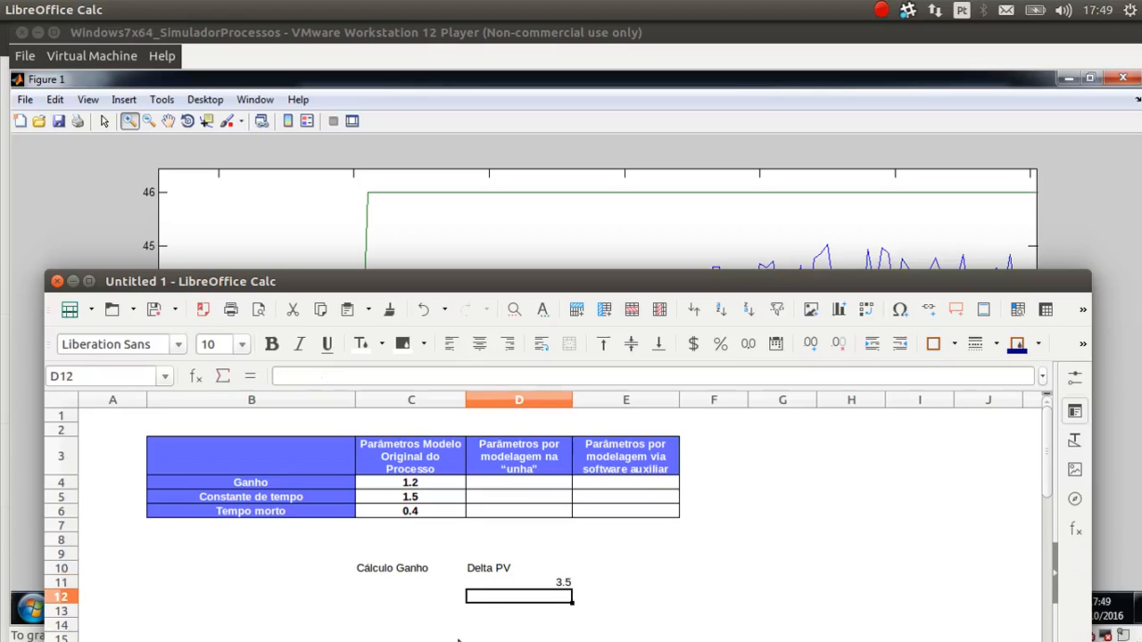
Use the Data Cursor to read the MV levels before and after the step on the green curve
{"action": "left_click_drag", "start_coordinate": [842, 283], "coordinate": [816, 588]}
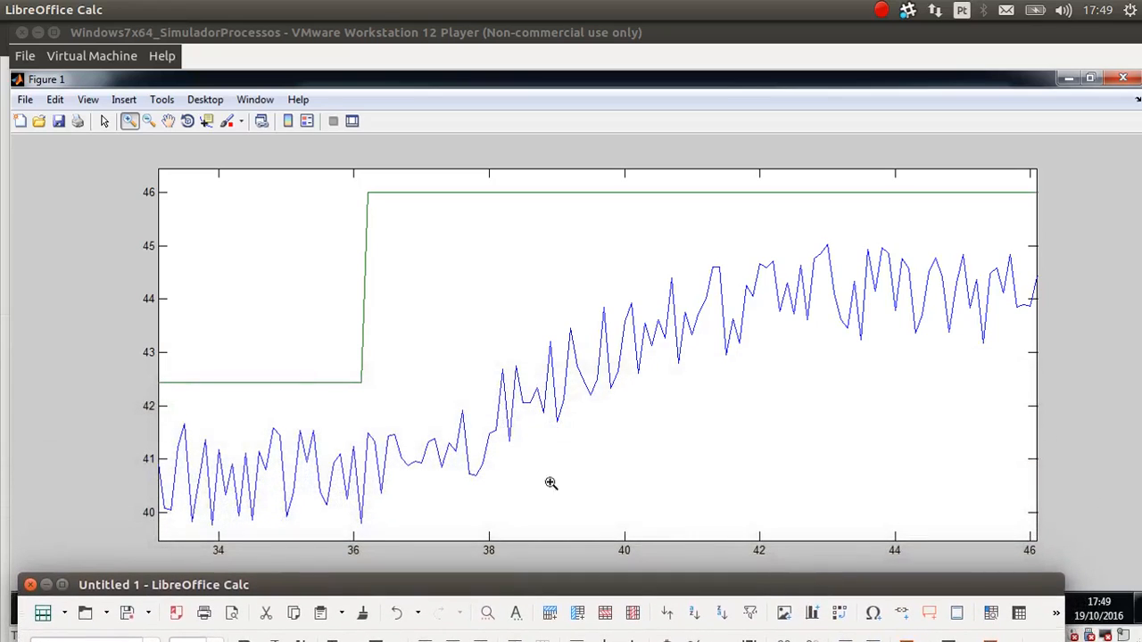
{"action": "left_click", "coordinate": [206, 122]}
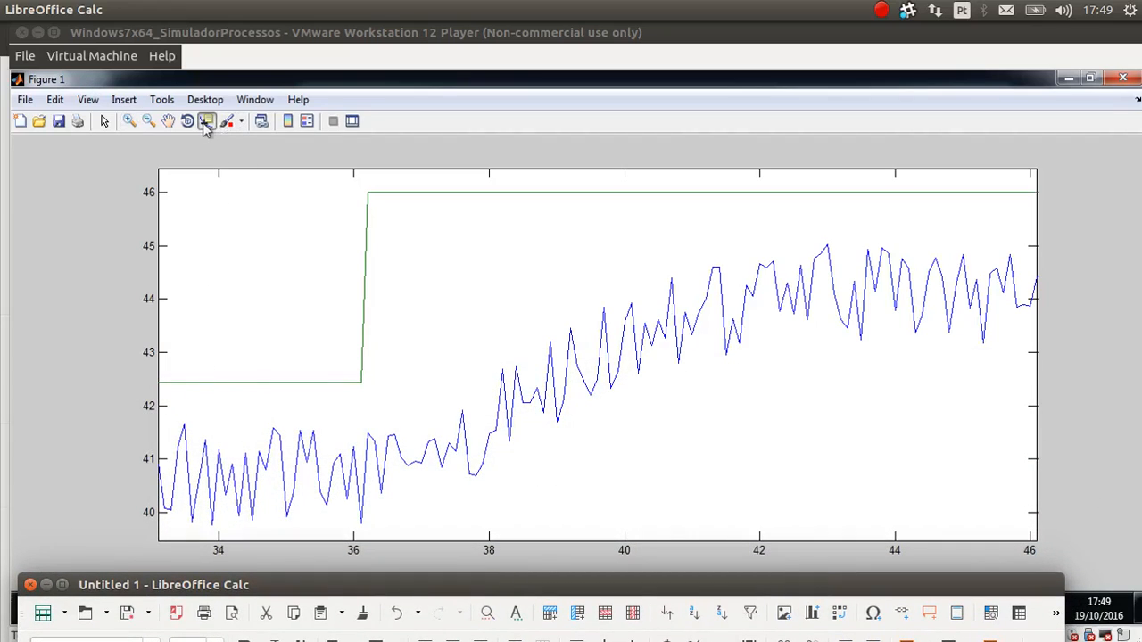
{"action": "left_click", "coordinate": [291, 383]}
{"action": "left_click_drag", "start_coordinate": [301, 385], "coordinate": [304, 385]}
{"action": "left_click", "coordinate": [457, 192]}
Calculate the MV change in cell D12 with =46-42.43
{"action": "left_click_drag", "start_coordinate": [581, 578], "coordinate": [585, 219]}
{"action": "type", "text": "=4"}
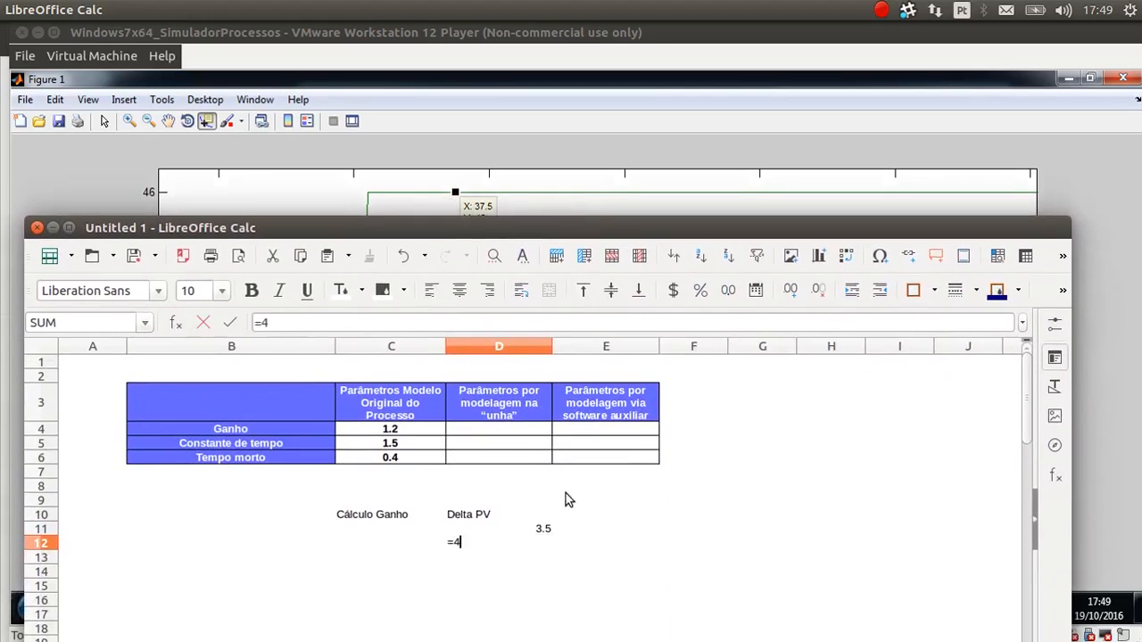
{"action": "type", "text": "6-42"}
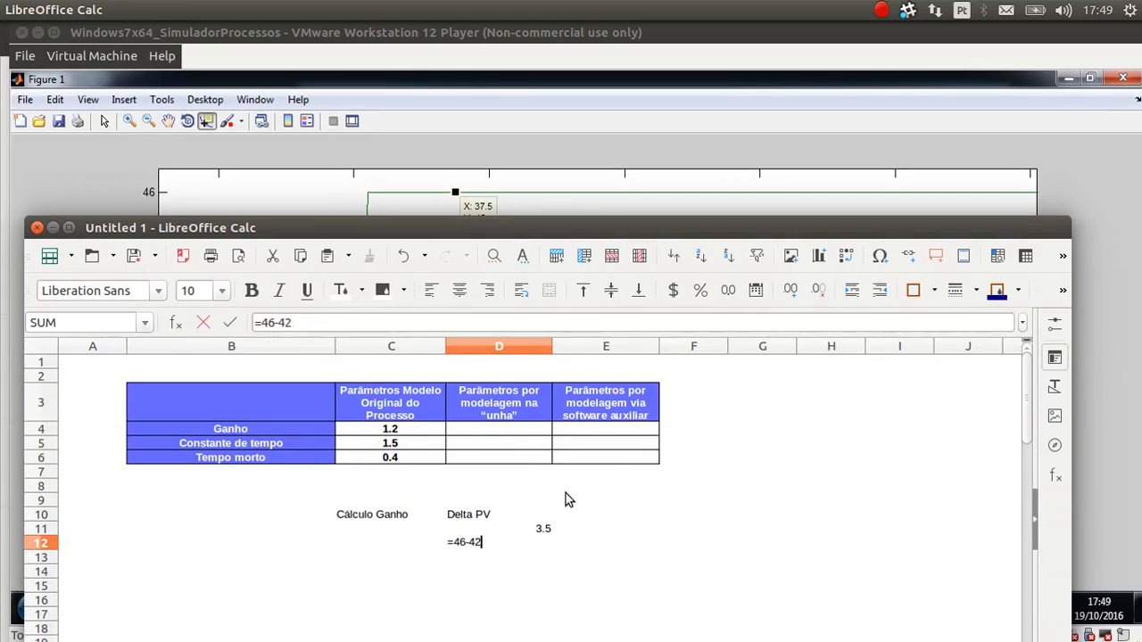
{"action": "type", "text": ".43"}
{"action": "key", "text": "Return"}
Merge and center cells E11:E12 beside the two delta values
{"action": "key", "text": "Up"}
{"action": "key", "text": "Up"}
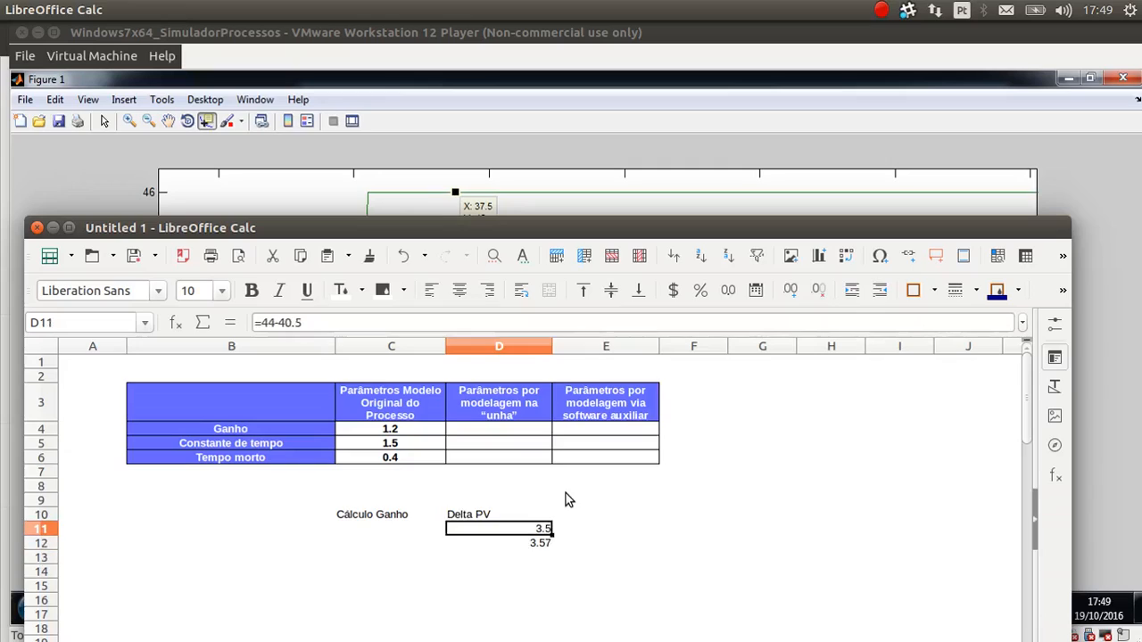
{"action": "key", "text": "Right"}
{"action": "type", "text": "="}
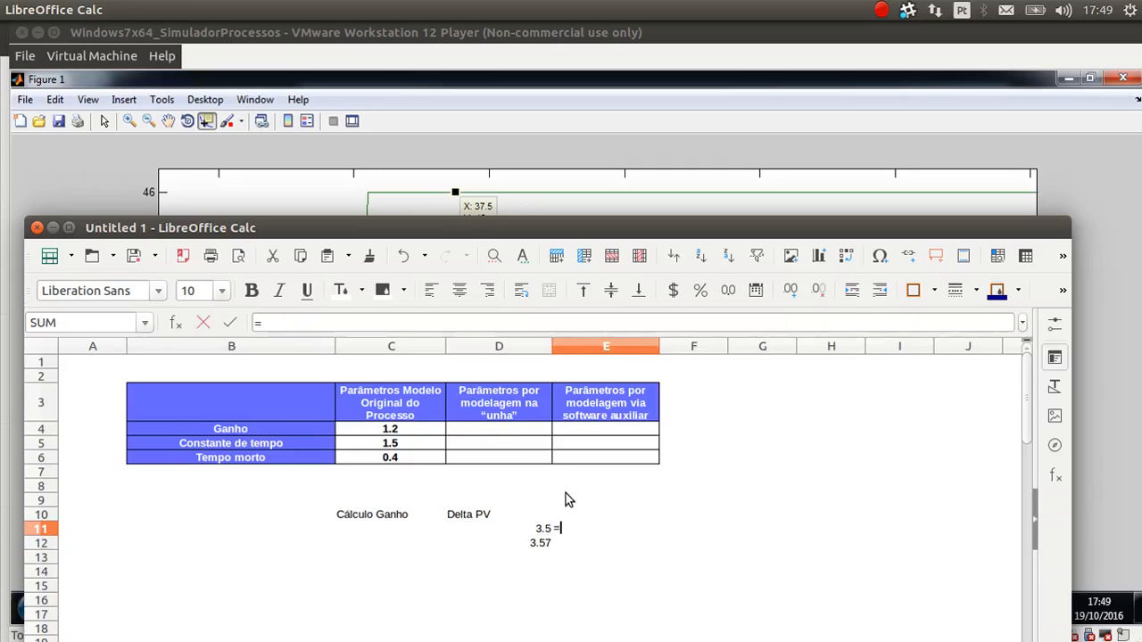
{"action": "key", "text": "Escape"}
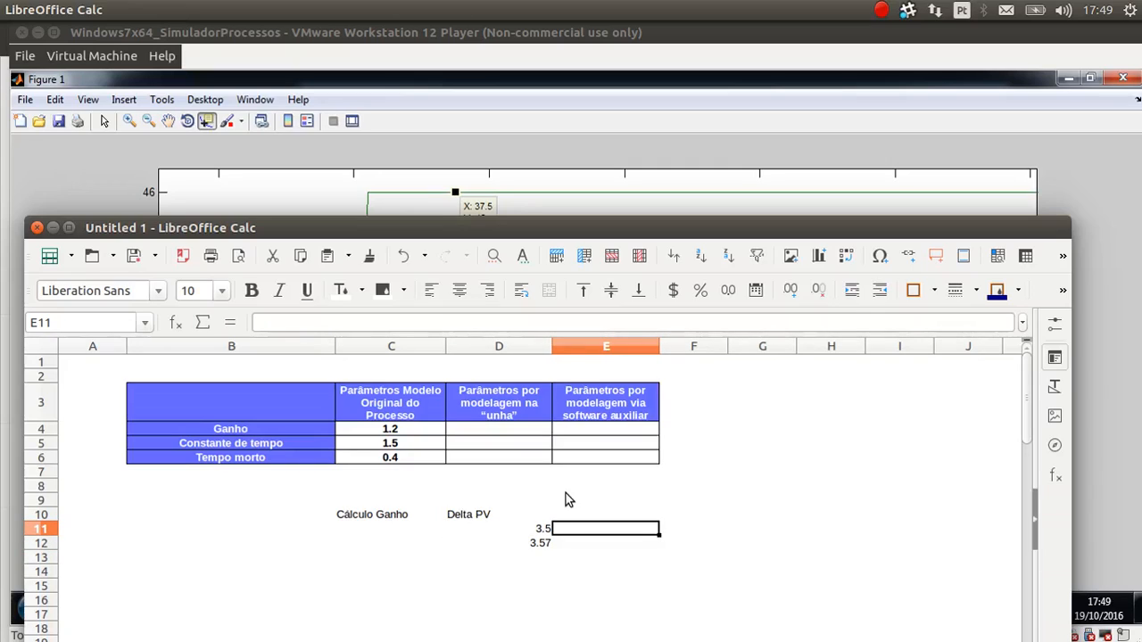
{"action": "key", "text": "shift+Down"}
{"action": "left_click", "coordinate": [549, 290]}
Calculate the process gain in the merged cell E11 with =D11/D12
{"action": "type", "text": "="}
{"action": "key", "text": "Left"}
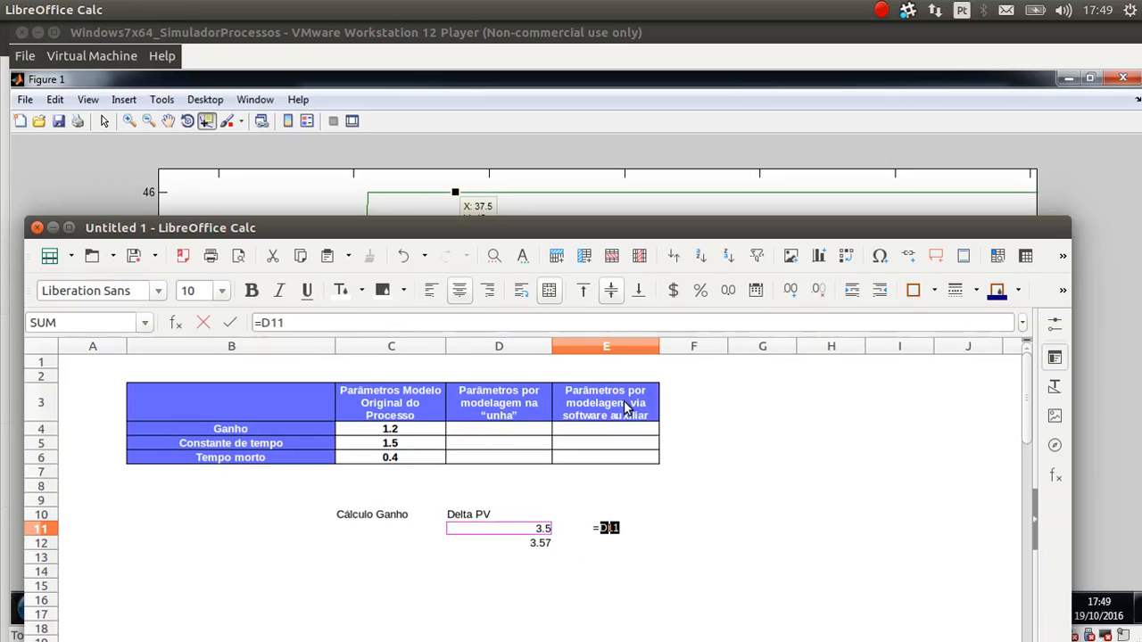
{"action": "type", "text": "/"}
{"action": "key", "text": "Left"}
{"action": "key", "text": "Down"}
{"action": "key", "text": "Return"}
Compare the calculated gain with the original model's parameters and review the delta values in D11 and D12
{"action": "key", "text": "Up"}
{"action": "key", "text": "Up"}
{"action": "key", "text": "Down"}
{"action": "key", "text": "Up"}
{"action": "key", "text": "Left"}
{"action": "key", "text": "Left"}
{"action": "key", "text": "Up"}
{"action": "key", "text": "Up"}
{"action": "key", "text": "Up"}
{"action": "key", "text": "Up"}
{"action": "key", "text": "Up"}
{"action": "key", "text": "Up"}
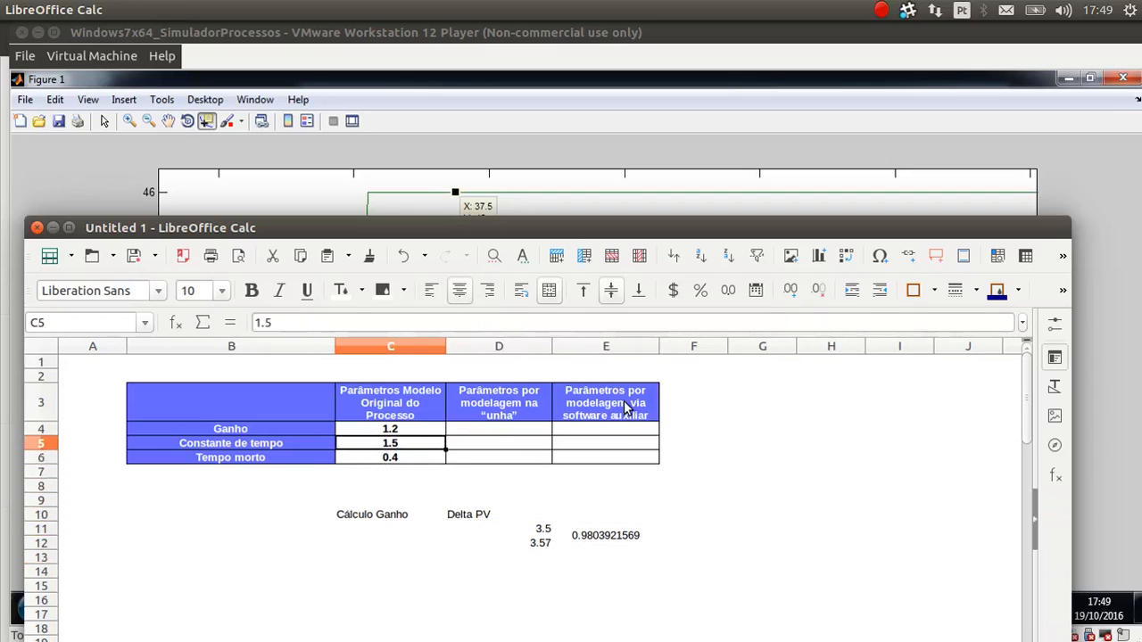
{"action": "key", "text": "Right"}
{"action": "key", "text": "Down"}
{"action": "key", "text": "Down"}
{"action": "key", "text": "Down"}
{"action": "key", "text": "Down"}
{"action": "key", "text": "Down"}
{"action": "key", "text": "Down"}
{"action": "key", "text": "Down"}
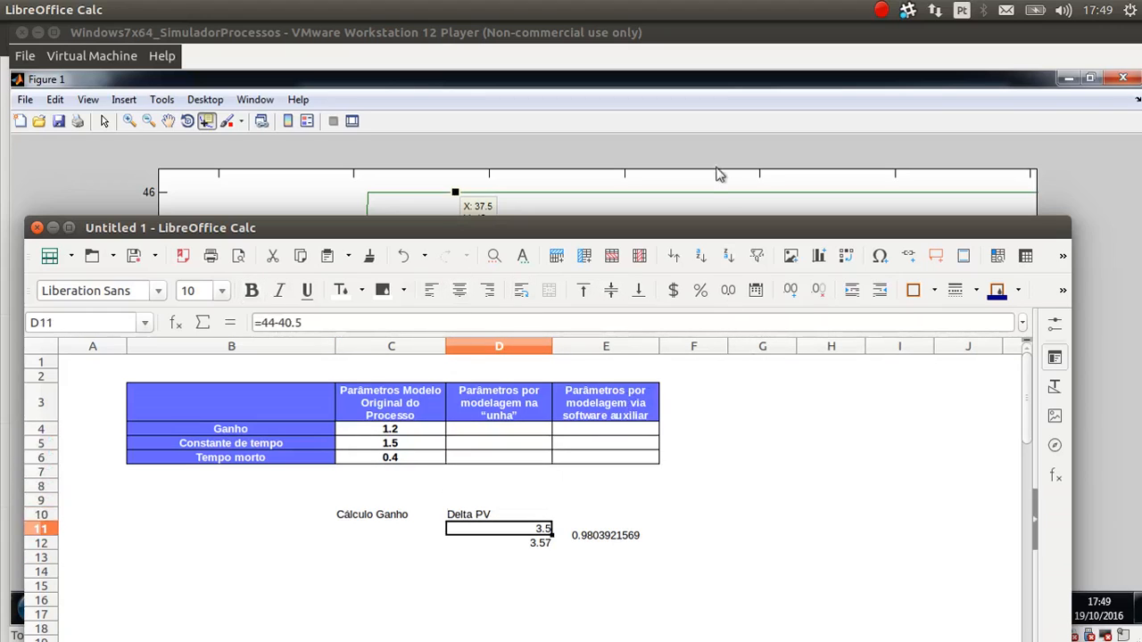
{"action": "left_click_drag", "start_coordinate": [727, 234], "coordinate": [814, 169]}
{"action": "left_click", "coordinate": [635, 484]}
{"action": "left_click", "coordinate": [635, 470]}
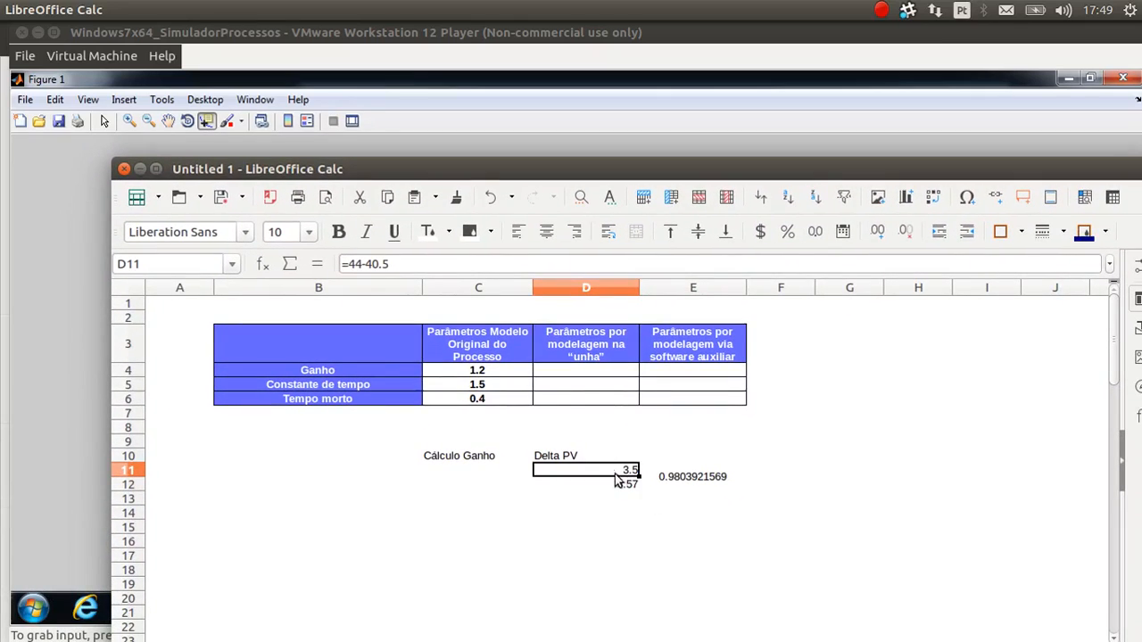
Change the Delta PV formula in cell D11 to =45-40.5
{"action": "left_click_drag", "start_coordinate": [694, 173], "coordinate": [650, 264]}
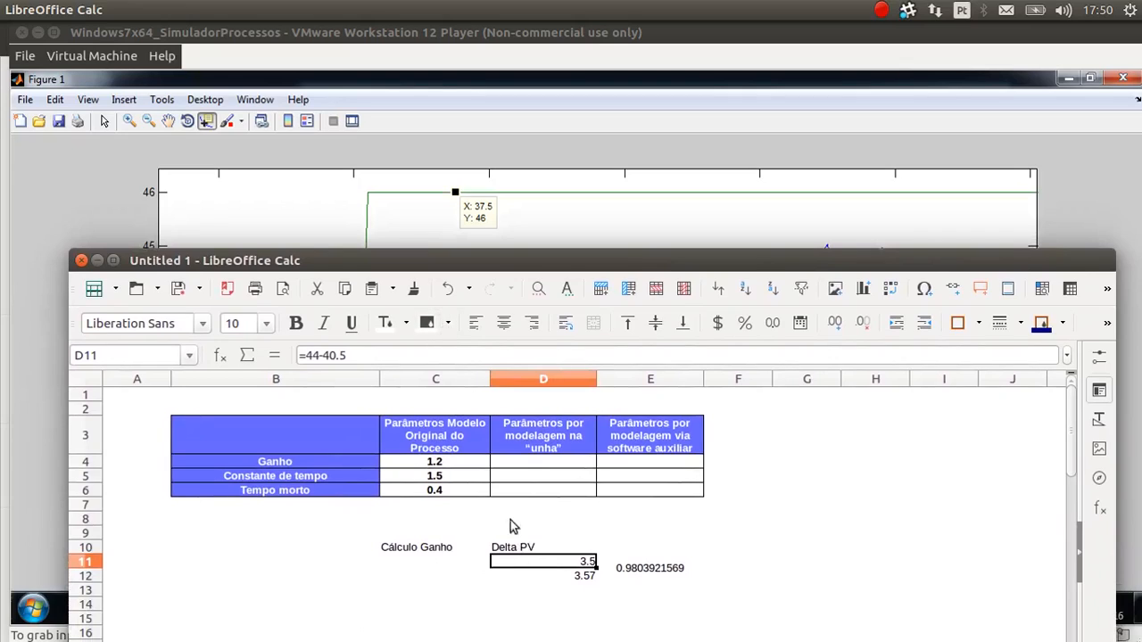
{"action": "left_click", "coordinate": [384, 356]}
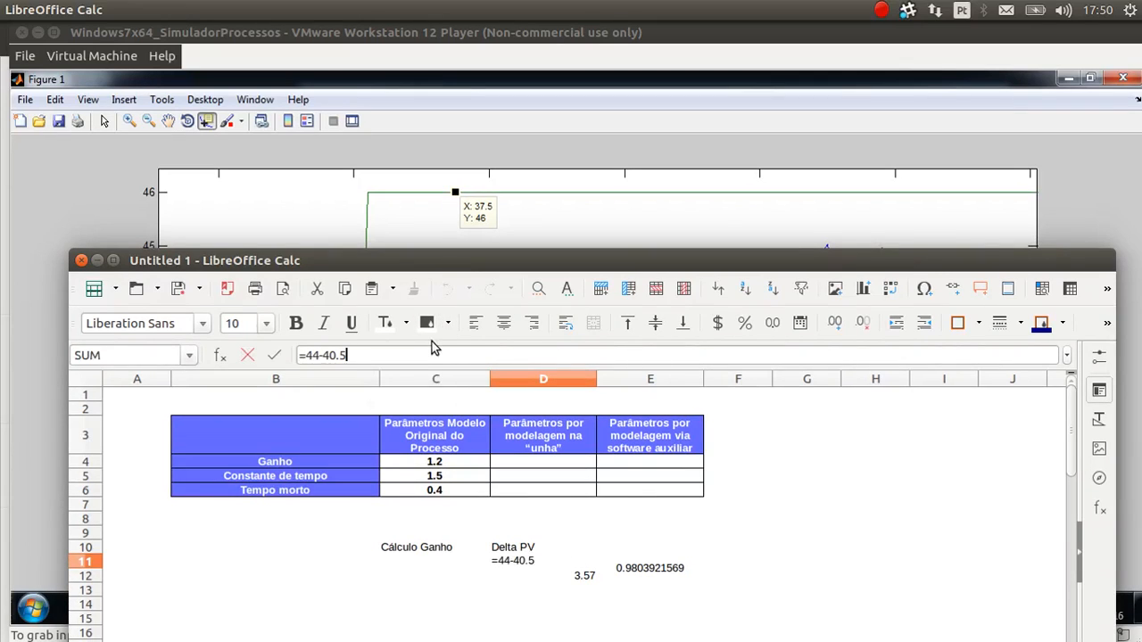
{"action": "key", "text": "Delete"}
{"action": "type", "text": "5"}
{"action": "key", "text": "Return"}
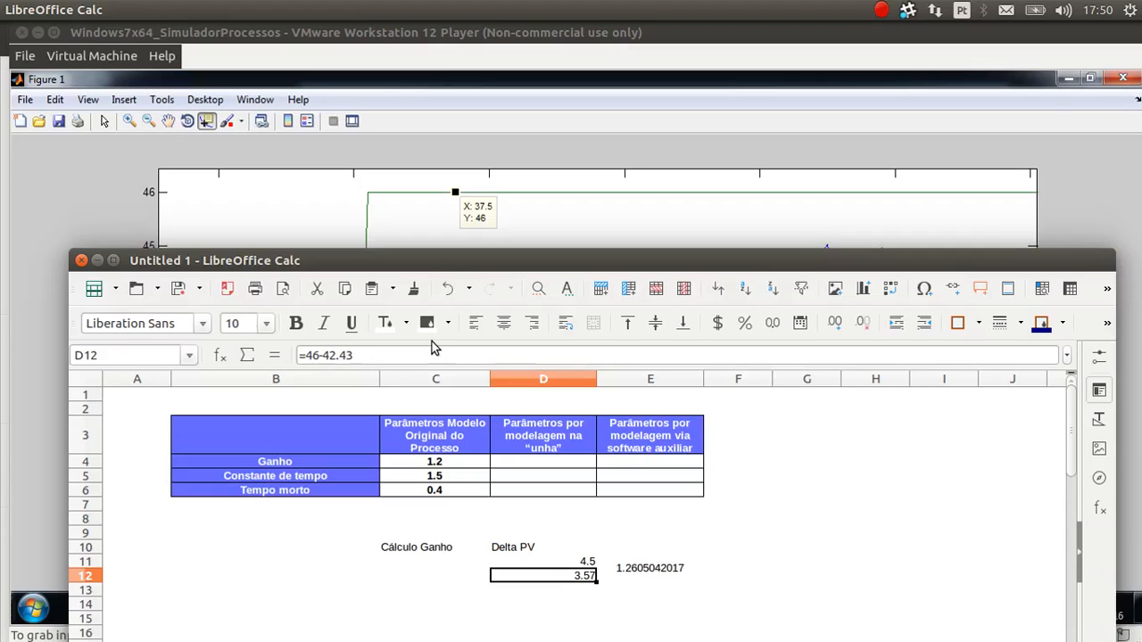
Use data tips on the plot to read the times of the MV step and of the start of the PV response
{"action": "left_click_drag", "start_coordinate": [633, 262], "coordinate": [528, 579]}
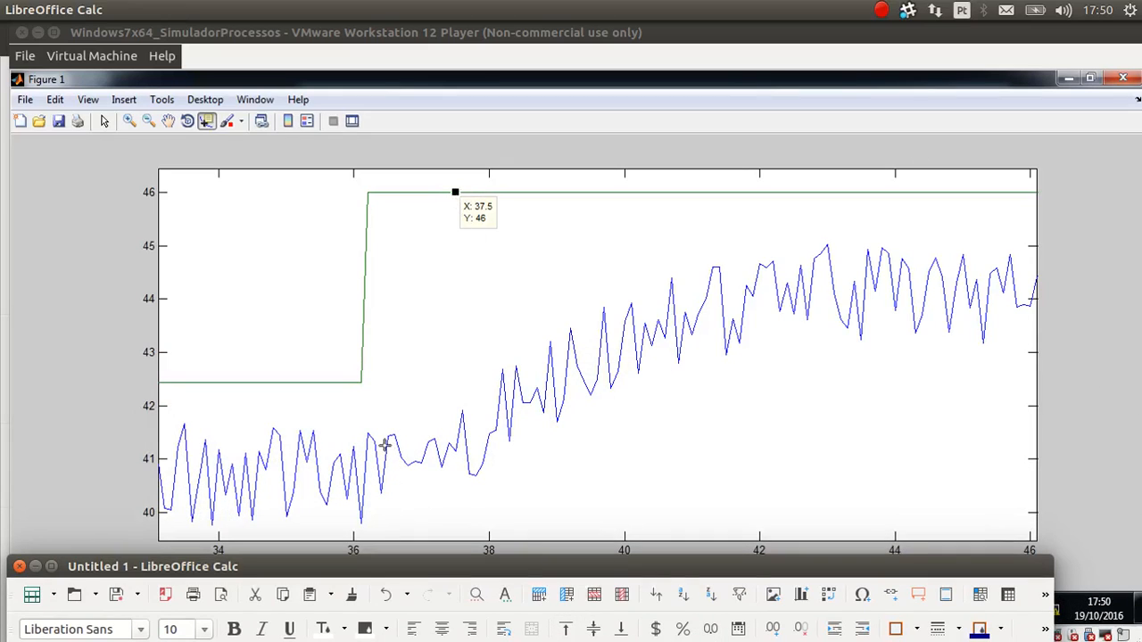
{"action": "left_click", "coordinate": [361, 380]}
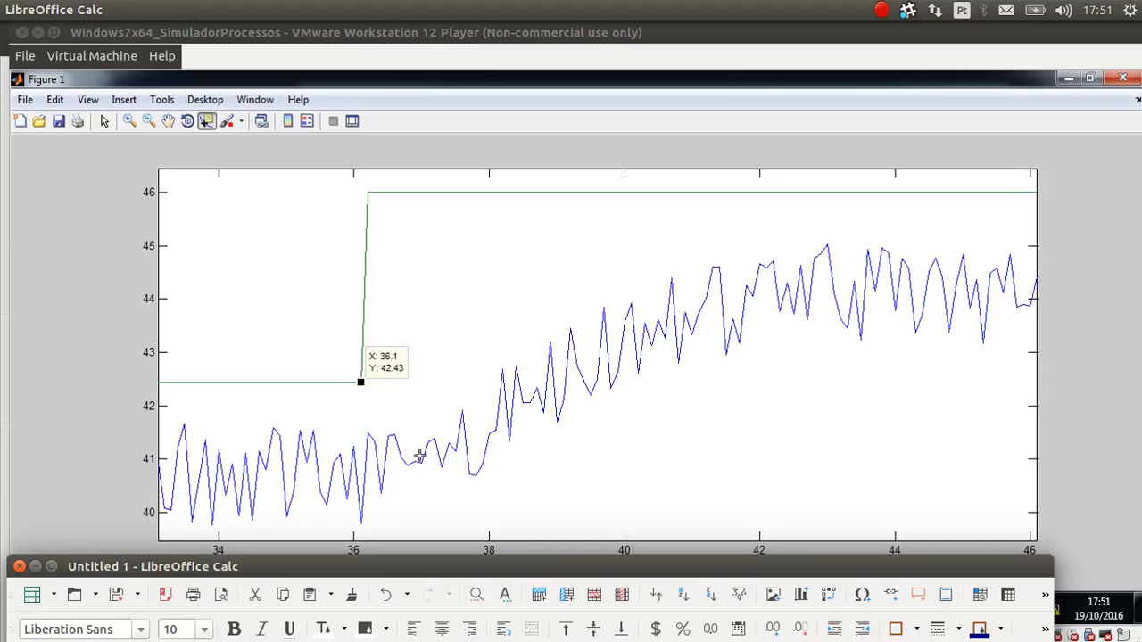
{"action": "left_click_drag", "start_coordinate": [460, 557], "coordinate": [446, 537]}
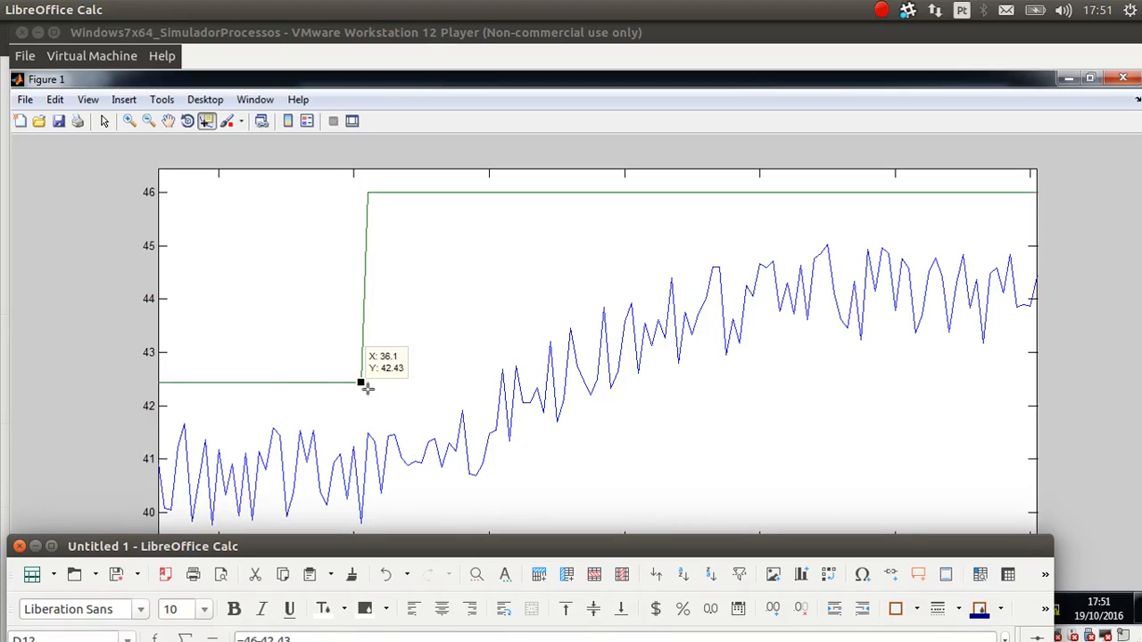
{"action": "left_click_drag", "start_coordinate": [427, 547], "coordinate": [376, 532]}
{"action": "left_click", "coordinate": [427, 612]}
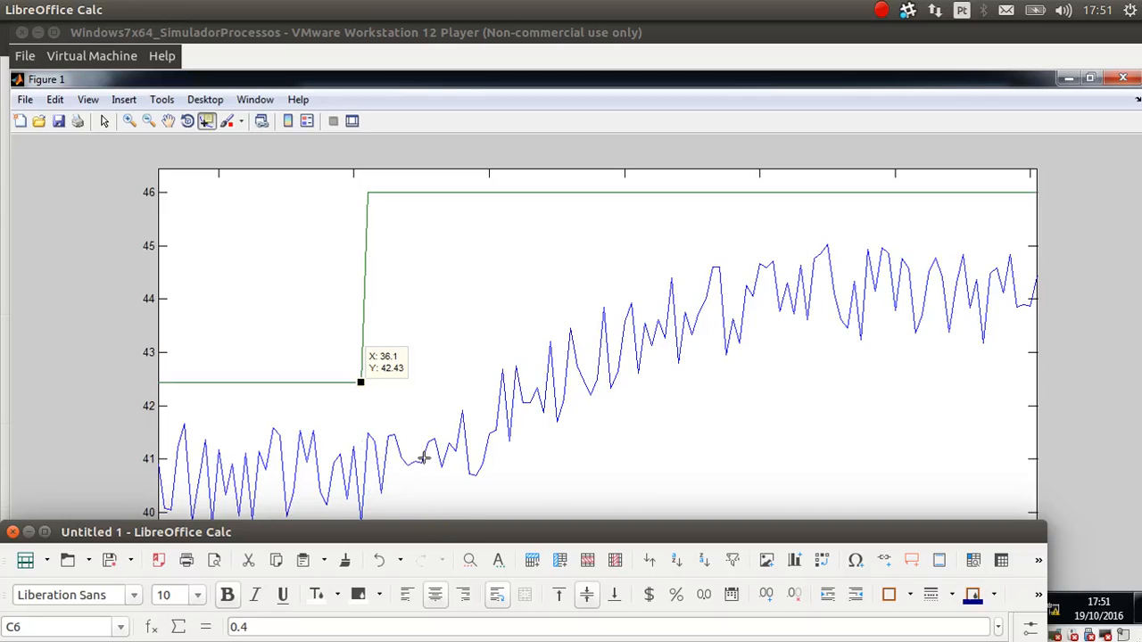
{"action": "left_click_drag", "start_coordinate": [438, 542], "coordinate": [466, 526]}
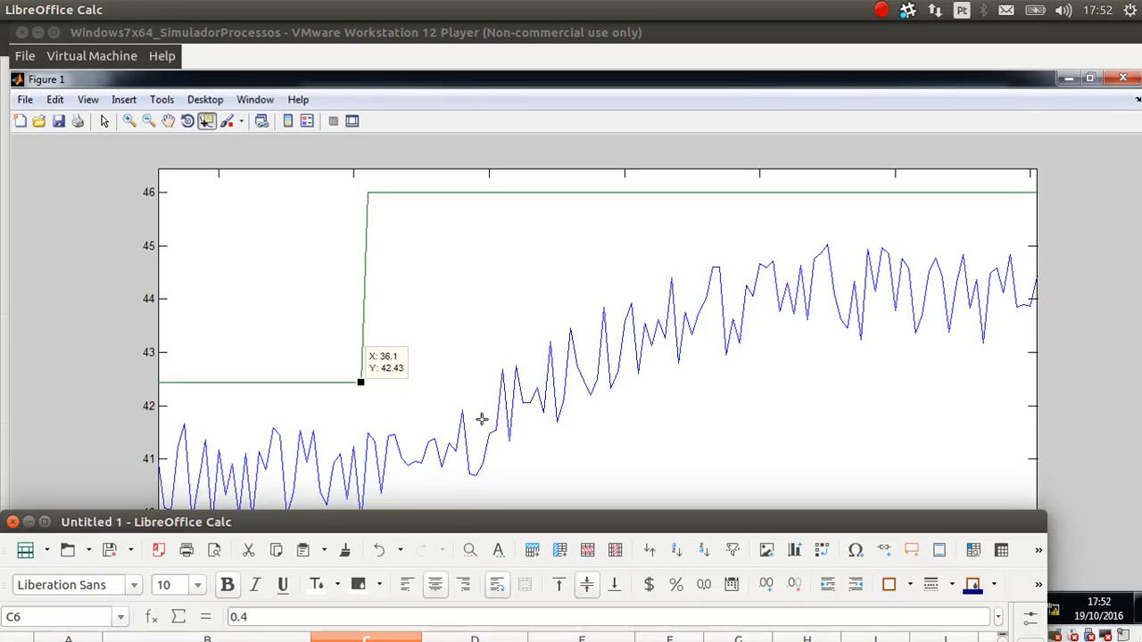
{"action": "mouse_move", "coordinate": [515, 522]}
{"action": "left_mouse_down"}
{"action": "mouse_move", "coordinate": [530, 521]}
{"action": "mouse_move", "coordinate": [526, 532]}
{"action": "left_mouse_up"}
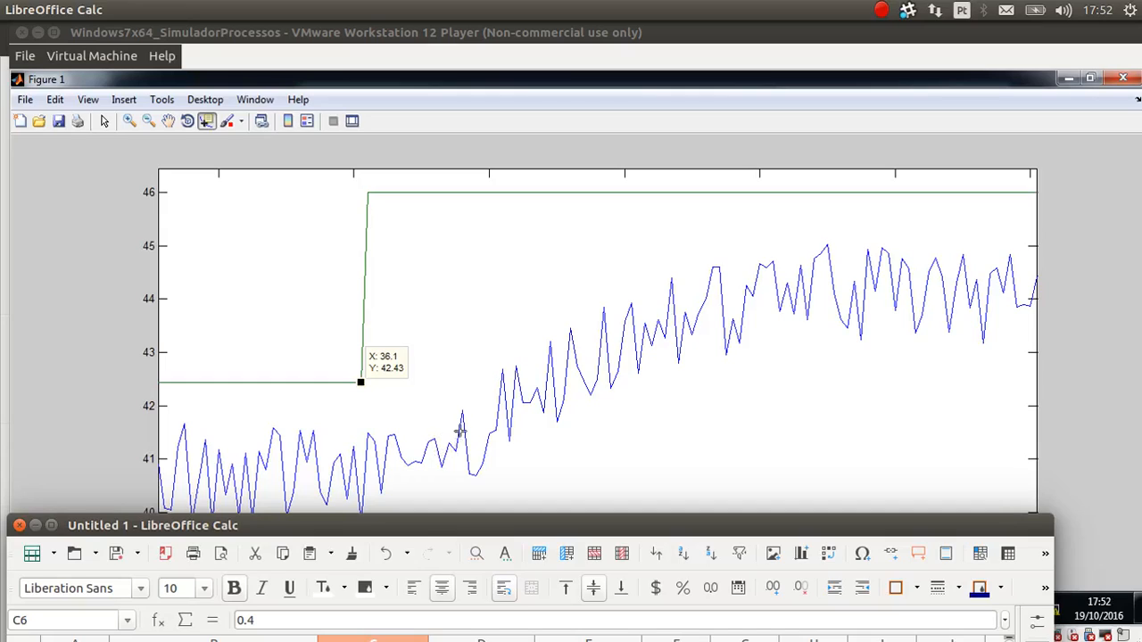
{"action": "left_click", "coordinate": [417, 460]}
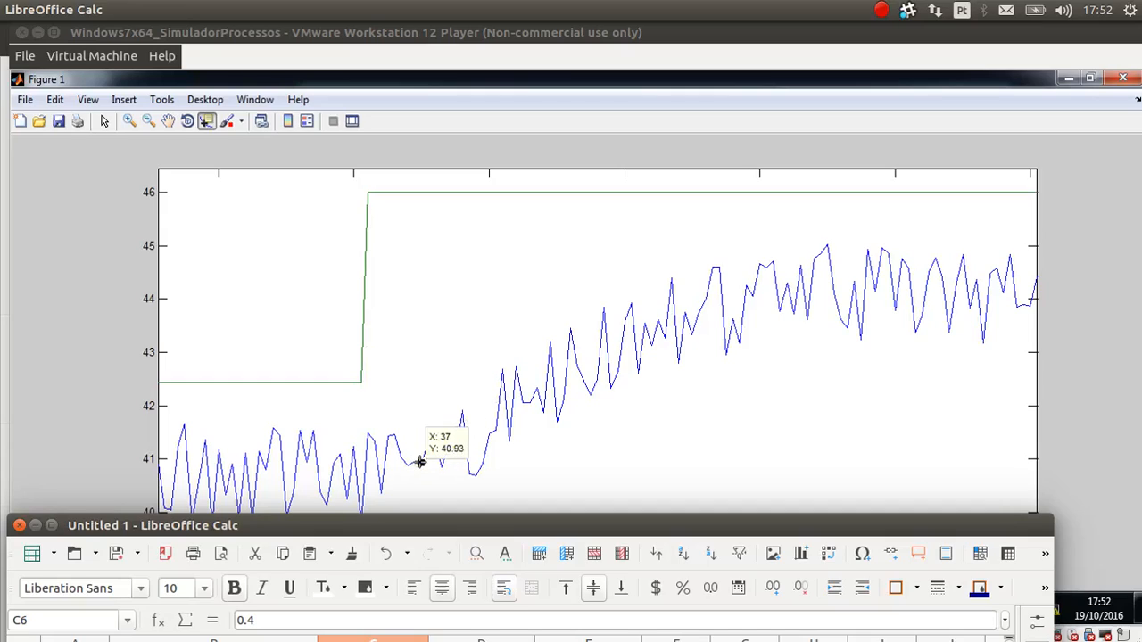
{"action": "left_click", "coordinate": [360, 383]}
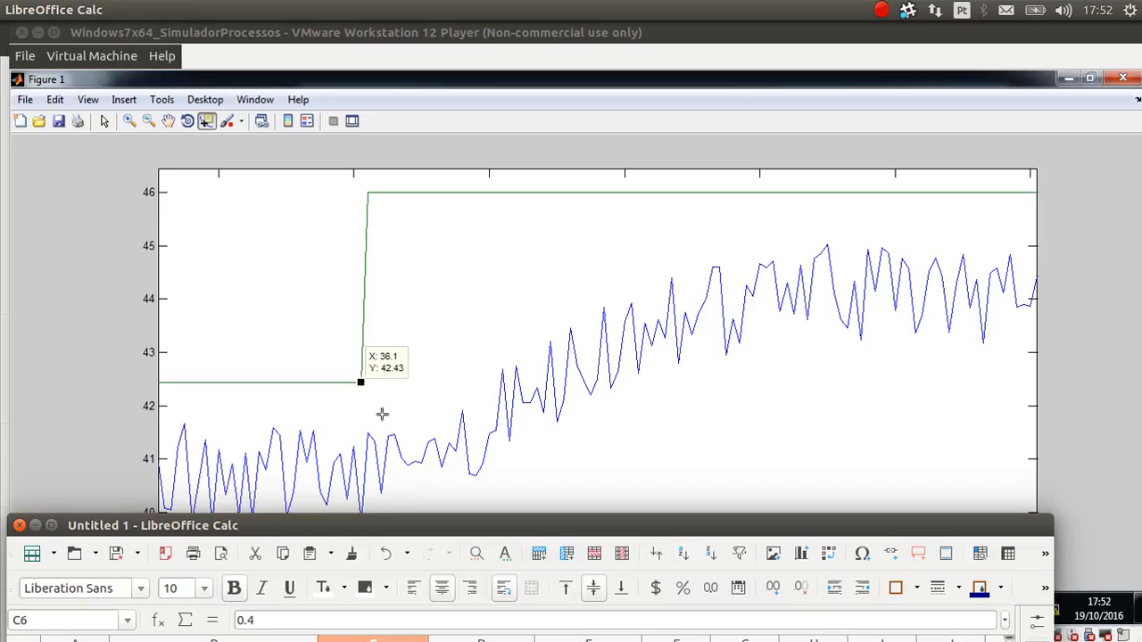
{"action": "left_click", "coordinate": [419, 461]}
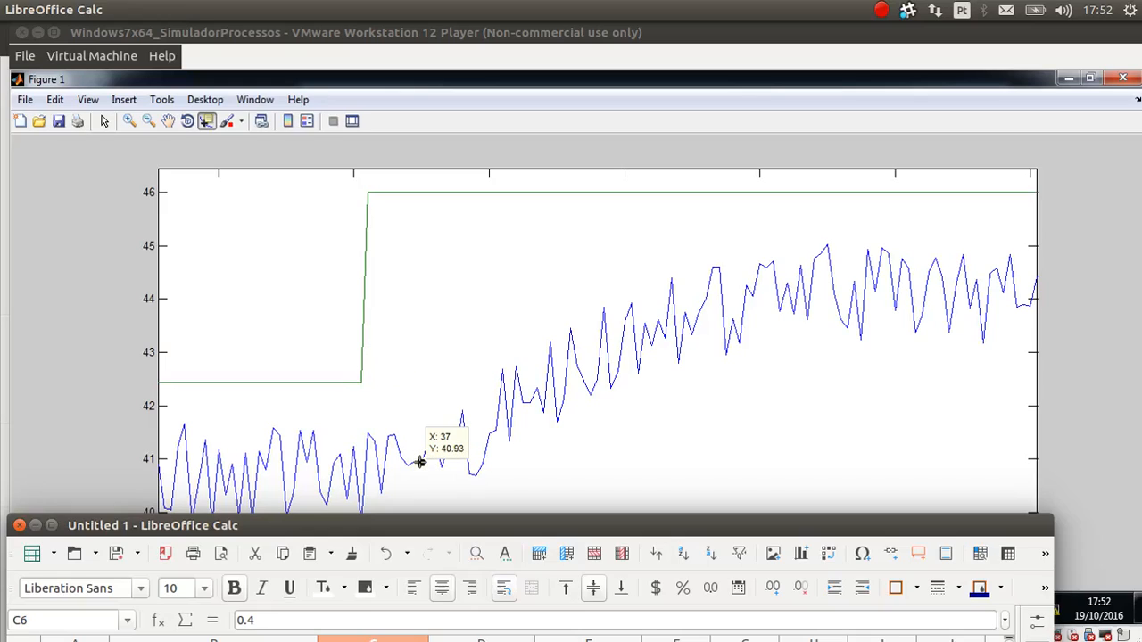
Enter 0.9 as the "Tempo morto" value for the "unha" modelling in cell D6
{"action": "left_click_drag", "start_coordinate": [494, 525], "coordinate": [527, 309]}
{"action": "left_click", "coordinate": [531, 537]}
{"action": "type", "text": "0.9"}
{"action": "left_click", "coordinate": [530, 538]}
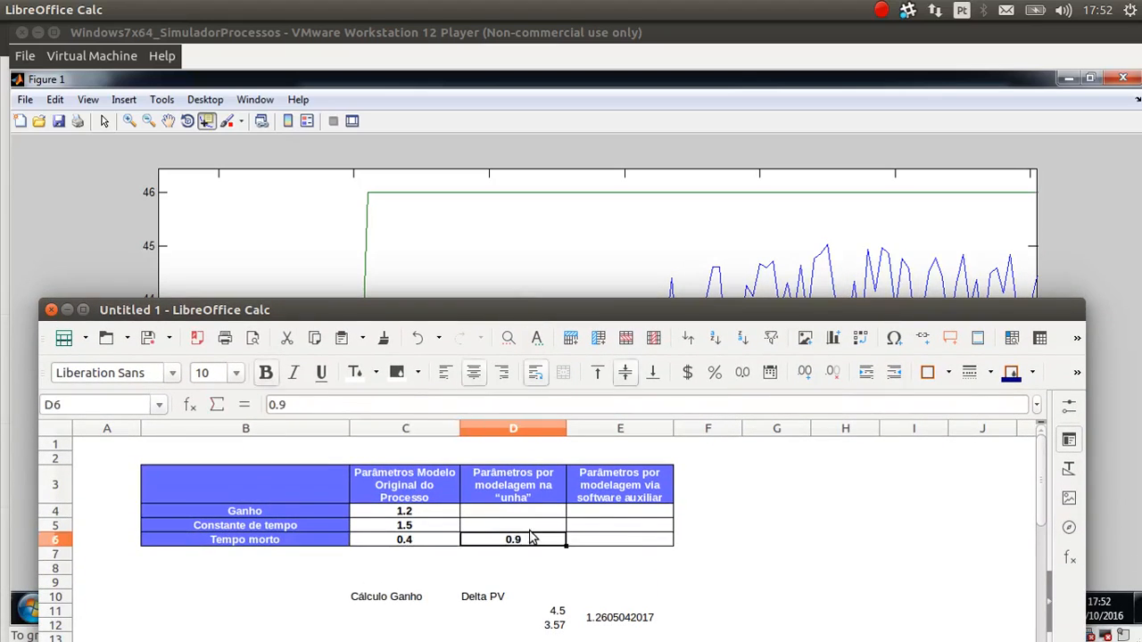
Center the Delta PV label in D10 and the calculation cells D11:E12 horizontally
{"action": "left_click_drag", "start_coordinate": [457, 318], "coordinate": [437, 531]}
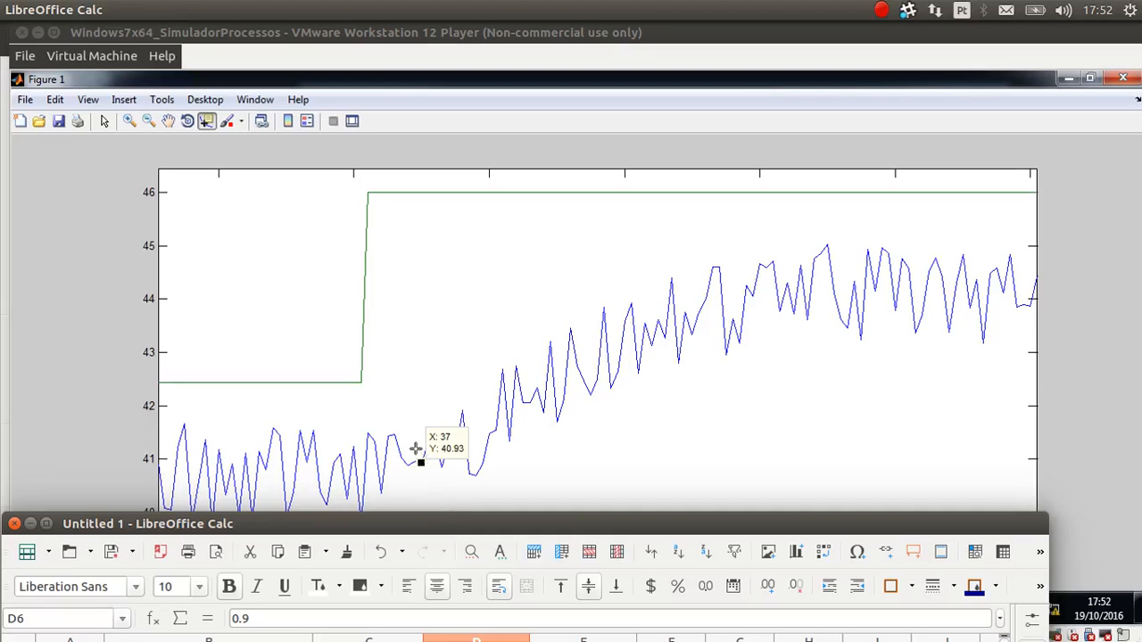
{"action": "left_click_drag", "start_coordinate": [461, 528], "coordinate": [502, 243]}
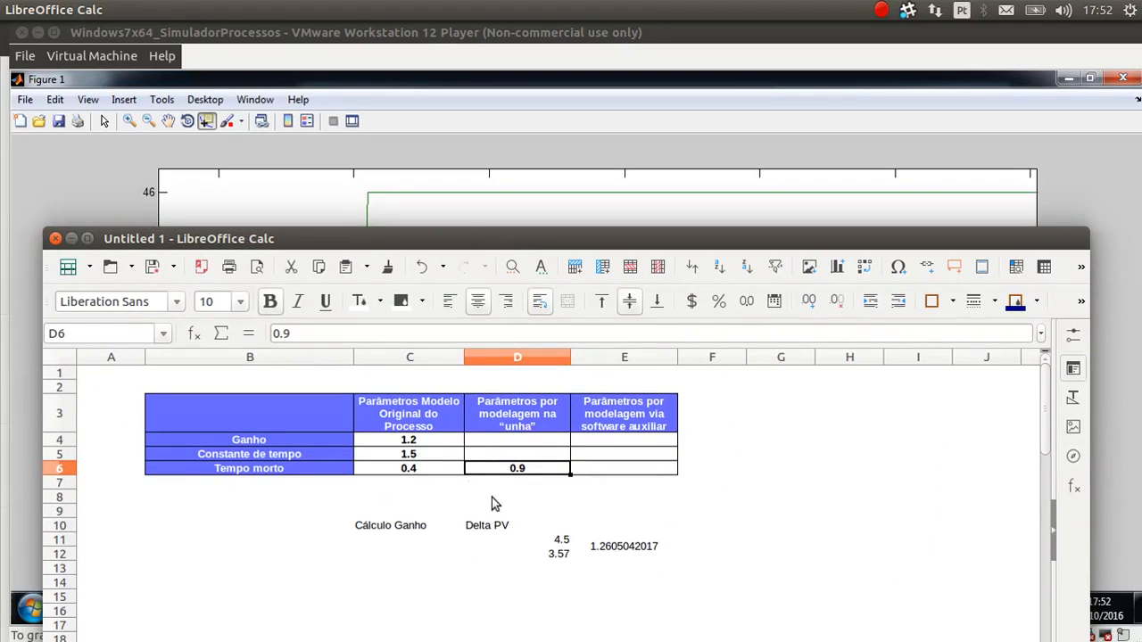
{"action": "left_click", "coordinate": [514, 569]}
{"action": "left_click", "coordinate": [487, 526]}
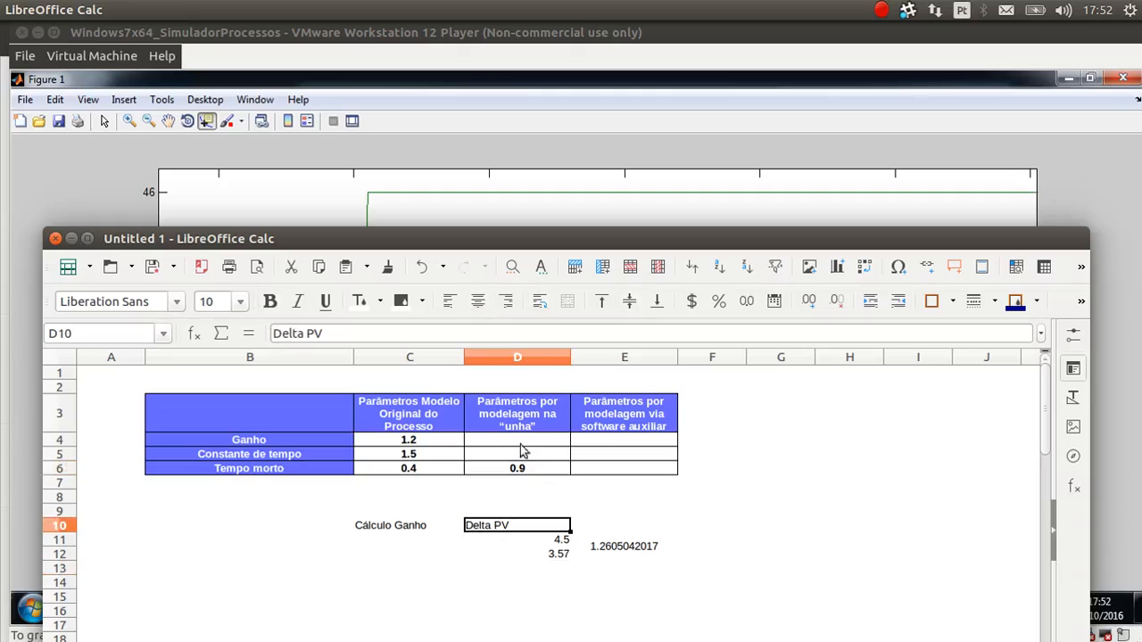
{"action": "left_click", "coordinate": [478, 304]}
{"action": "left_click_drag", "start_coordinate": [527, 542], "coordinate": [675, 553]}
{"action": "left_click", "coordinate": [479, 301]}
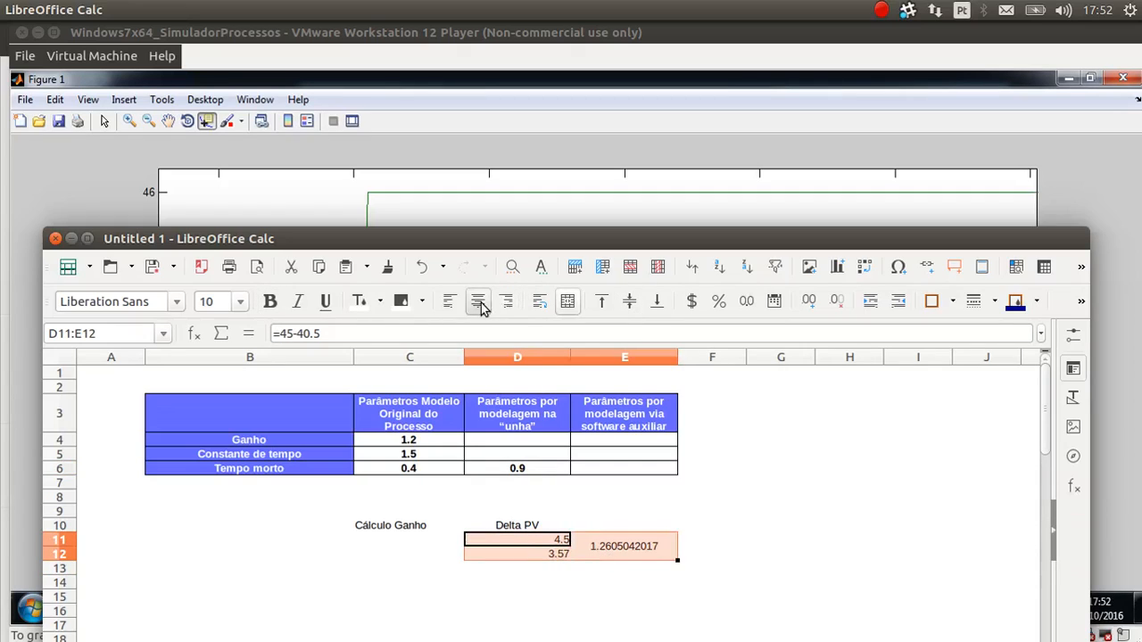
{"action": "left_click", "coordinate": [470, 580]}
Move the "Cálculo Ganho" label from C10 to E10 above the gain result and center it
{"action": "left_click", "coordinate": [576, 528]}
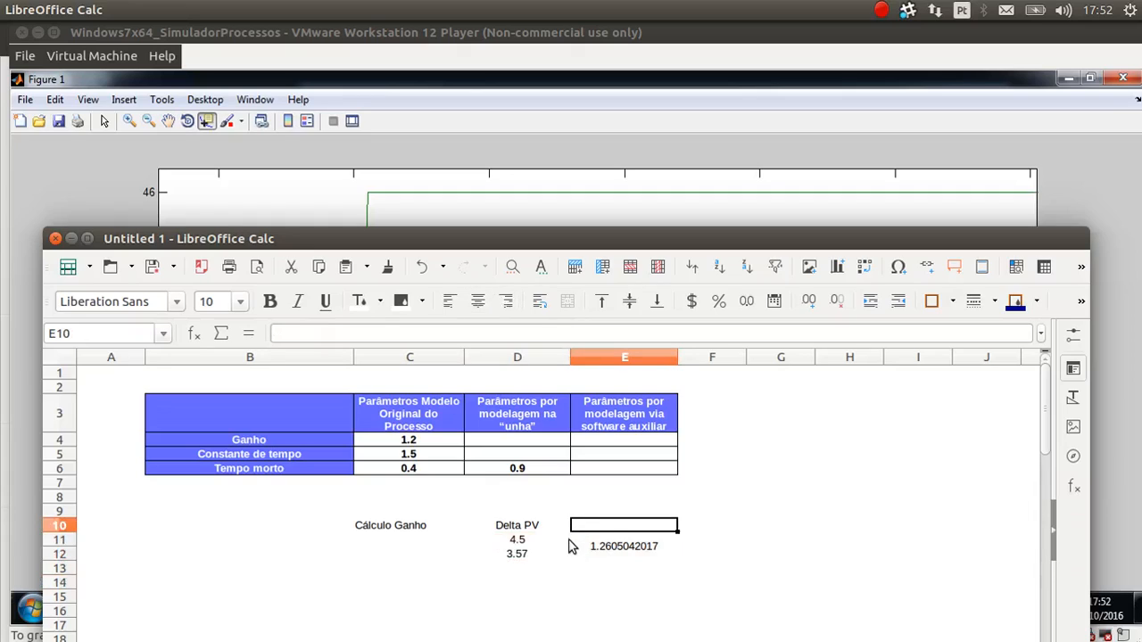
{"action": "left_click", "coordinate": [416, 526]}
{"action": "key", "text": "ctrl+x"}
{"action": "key", "text": "Right"}
{"action": "key", "text": "Right"}
{"action": "key", "text": "ctrl+v"}
{"action": "key", "text": "Left"}
{"action": "key", "text": "Right"}
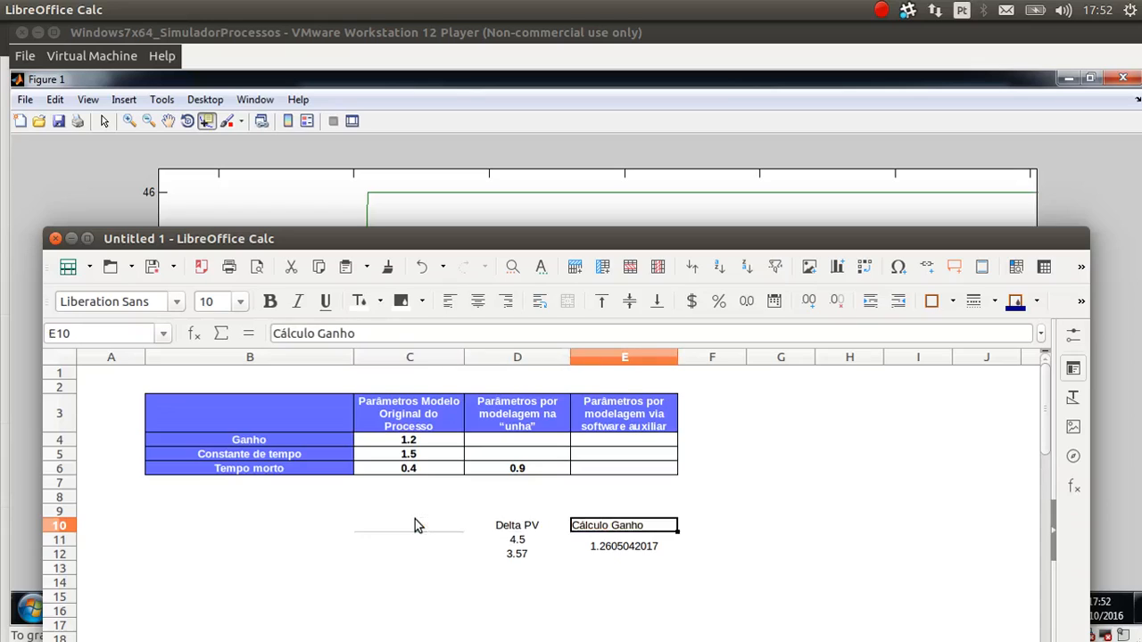
Examine the PV response in the plot behind the spreadsheet
{"action": "left_click_drag", "start_coordinate": [551, 248], "coordinate": [421, 560]}
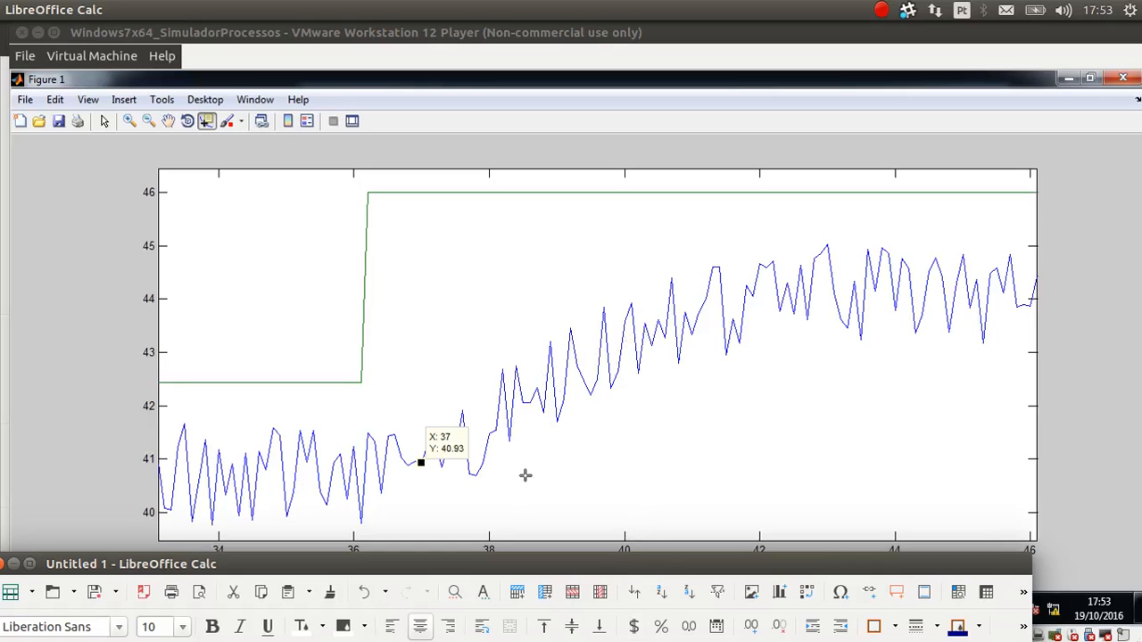
{"action": "left_click_drag", "start_coordinate": [585, 557], "coordinate": [653, 199]}
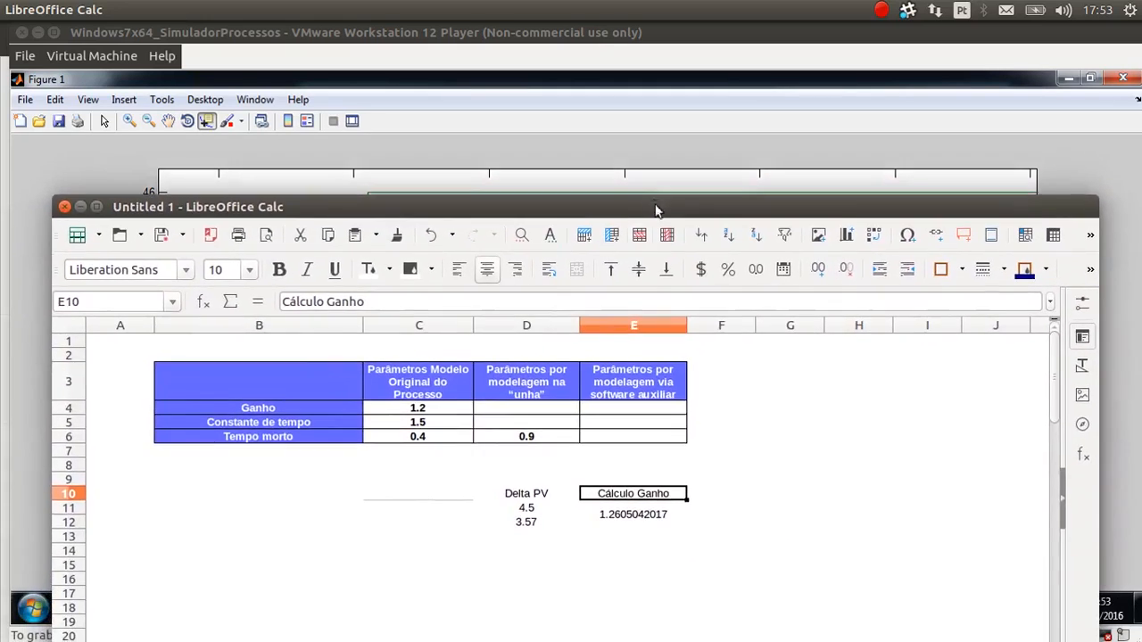
{"action": "left_click", "coordinate": [529, 509]}
{"action": "left_click", "coordinate": [505, 566]}
{"action": "left_click", "coordinate": [496, 539]}
{"action": "left_click", "coordinate": [415, 554]}
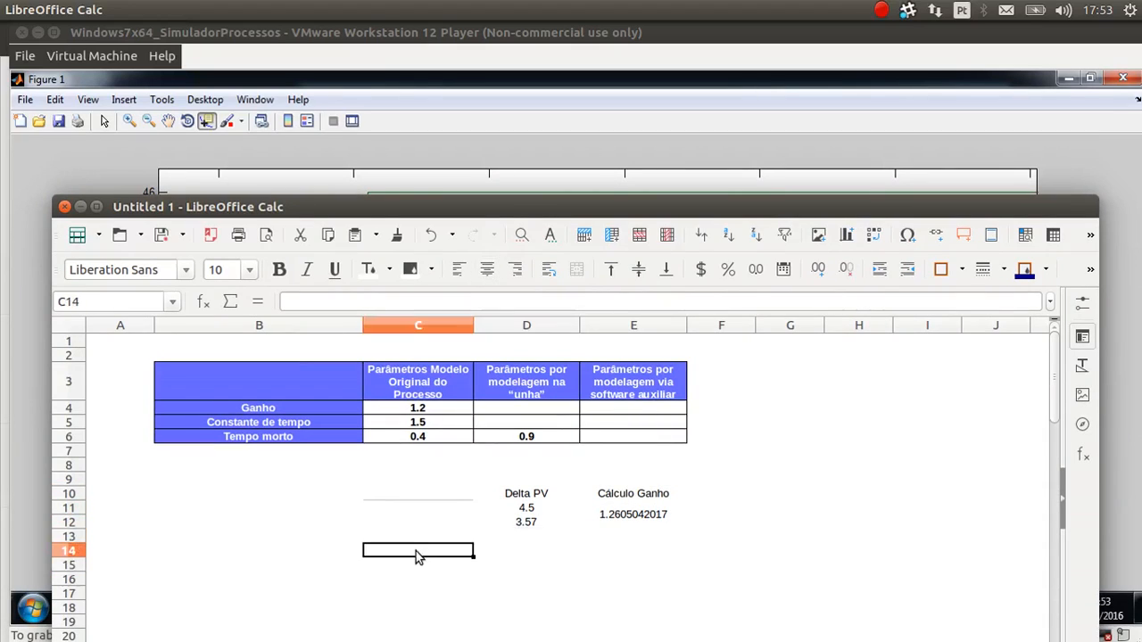
Label cell F10 "Cálculo PV-63,2%", beside the "Cálculo Ganho" label
{"action": "left_click", "coordinate": [517, 507]}
{"action": "key", "text": "Down"}
{"action": "key", "text": "Up"}
{"action": "key", "text": "Up"}
{"action": "key", "text": "Right"}
{"action": "key", "text": "Right"}
{"action": "key", "text": "Right"}
{"action": "key", "text": "Left"}
{"action": "type", "text": "Cá"}
{"action": "key", "text": "BackSpace"}
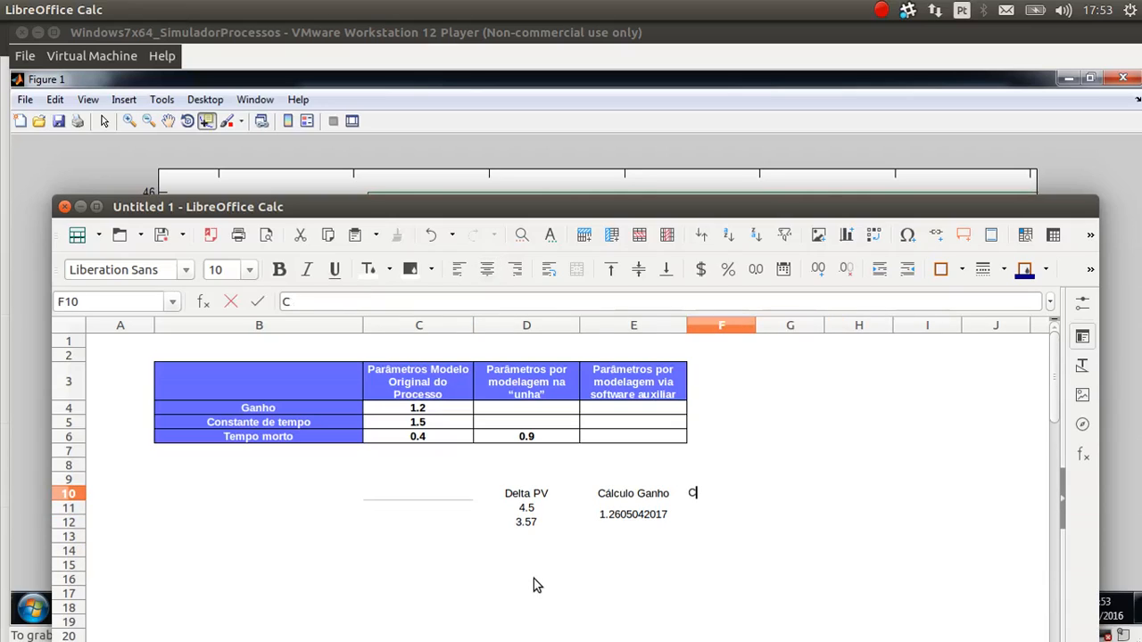
{"action": "type", "text": "álculo cnt"}
{"action": "key", "text": "BackSpace"}
{"action": "key", "text": "BackSpace"}
{"action": "key", "text": "BackSpace"}
{"action": "type", "text": "PV"}
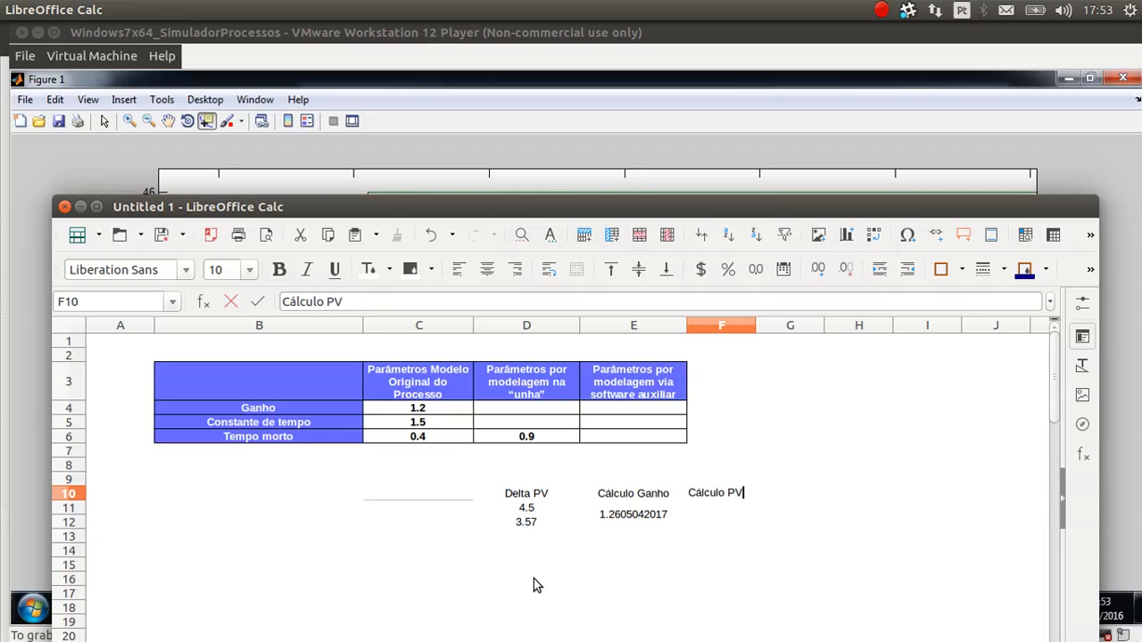
{"action": "type", "text": "-63,2%"}
{"action": "key", "text": "Return"}
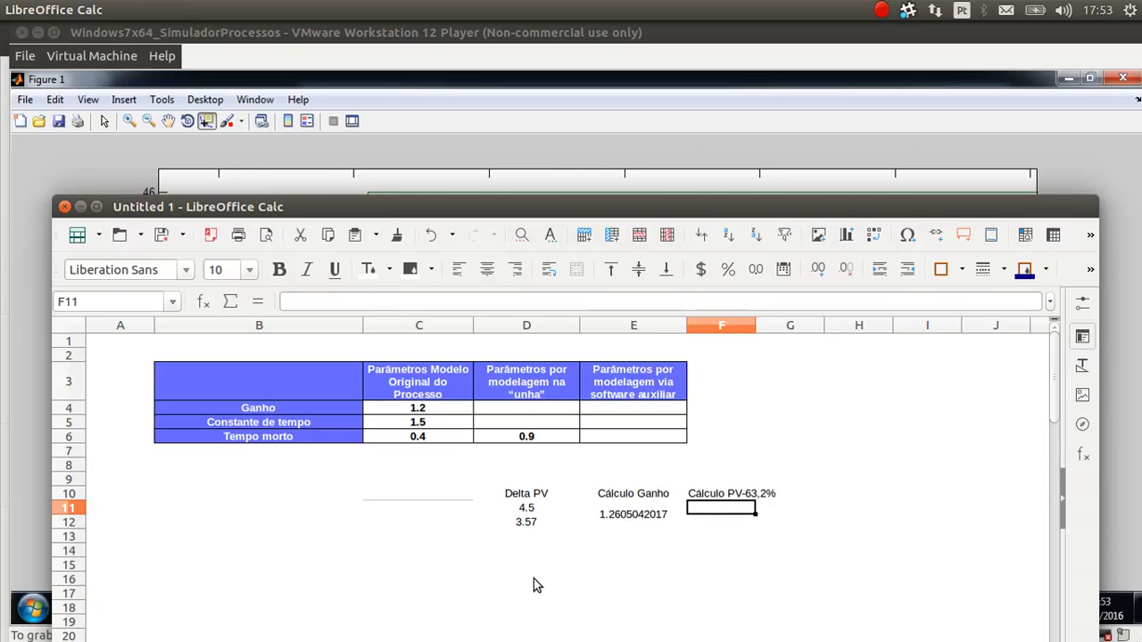
Try to calculate the 63,2% PV change in F11 with the formula =D11*,63
{"action": "type", "text": "="}
{"action": "key", "text": "Left"}
{"action": "key", "text": "Left"}
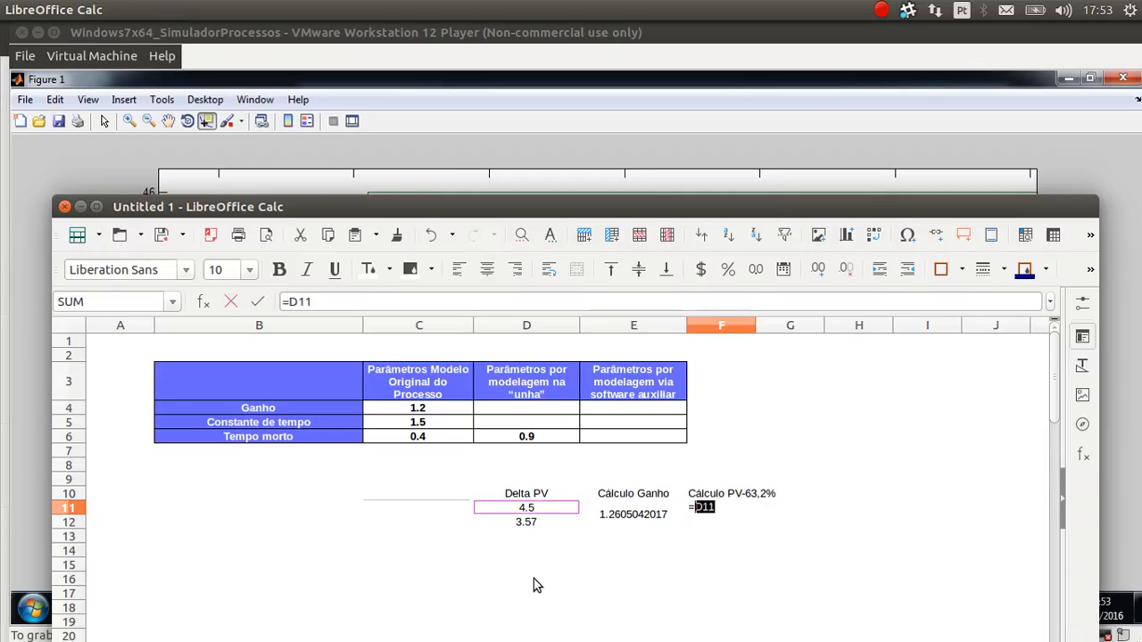
{"action": "type", "text": "*,63"}
{"action": "key", "text": "Return"}
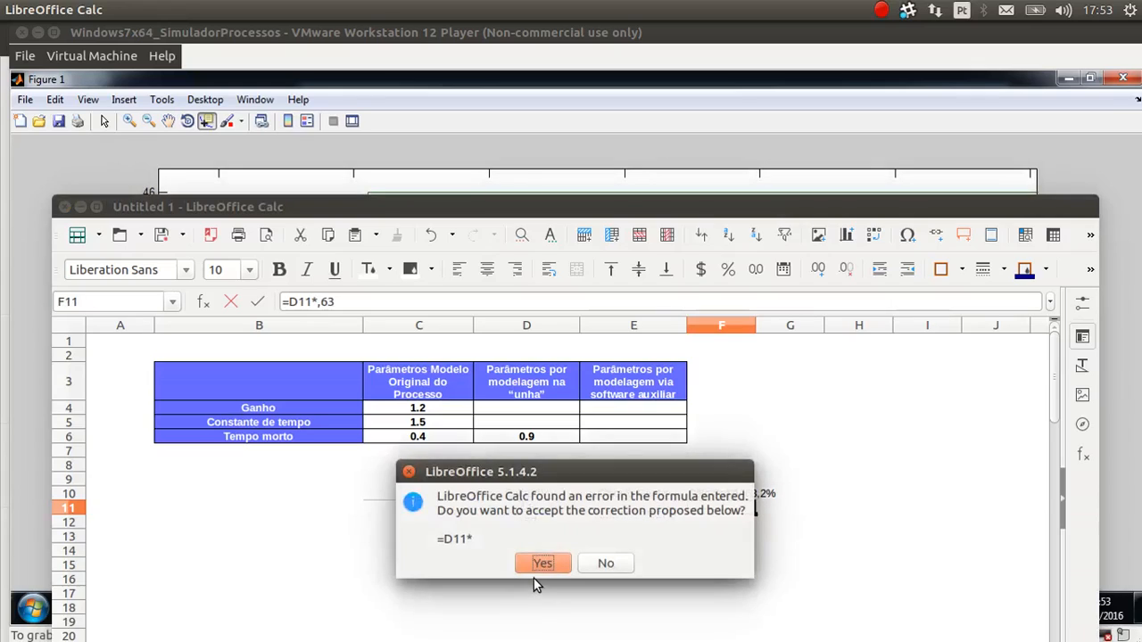
{"action": "key", "text": "Return"}
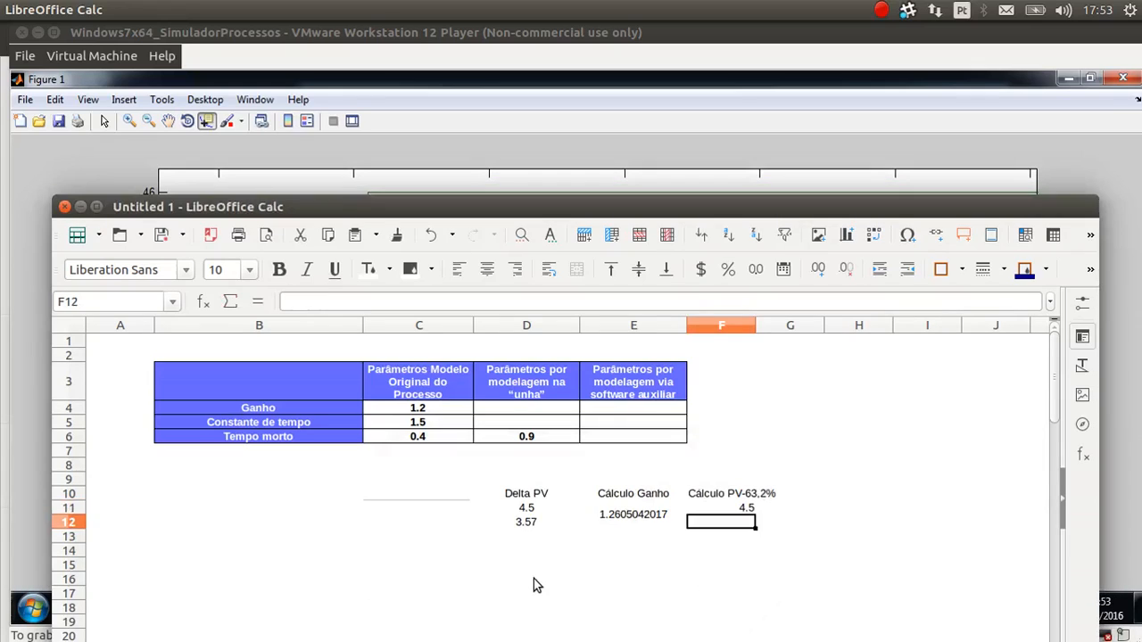
Calculate the partial PV change in F11 with the formula =D11*0.63
{"action": "key", "text": "Up"}
{"action": "type", "text": "="}
{"action": "key", "text": "Left"}
{"action": "key", "text": "Left"}
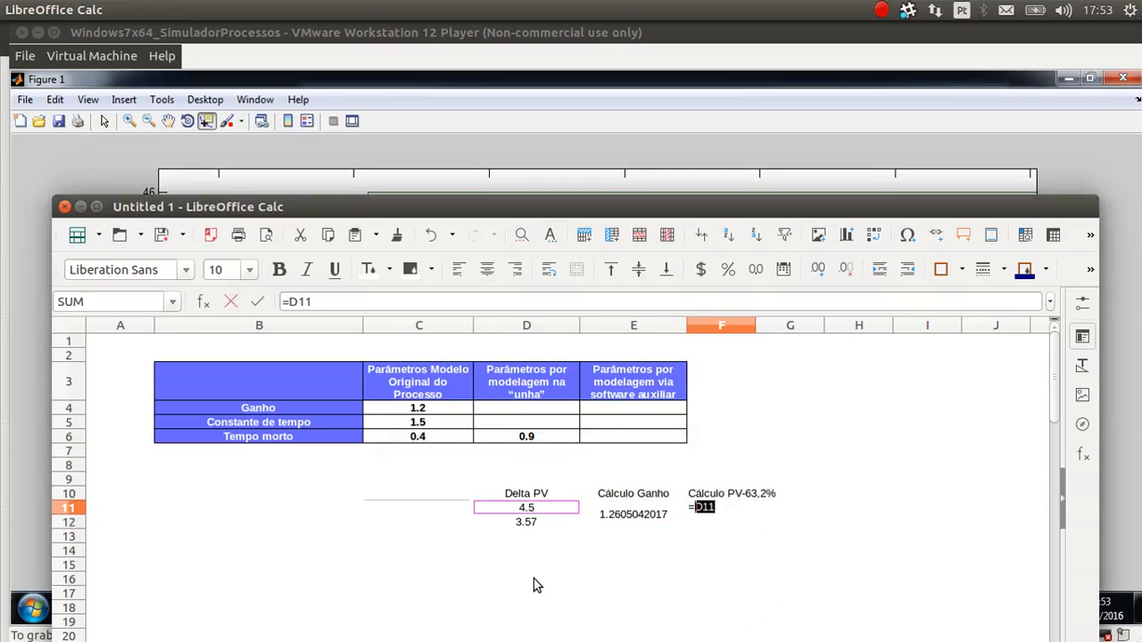
{"action": "type", "text": "*0.63"}
{"action": "key", "text": "Return"}
{"action": "key", "text": "Up"}
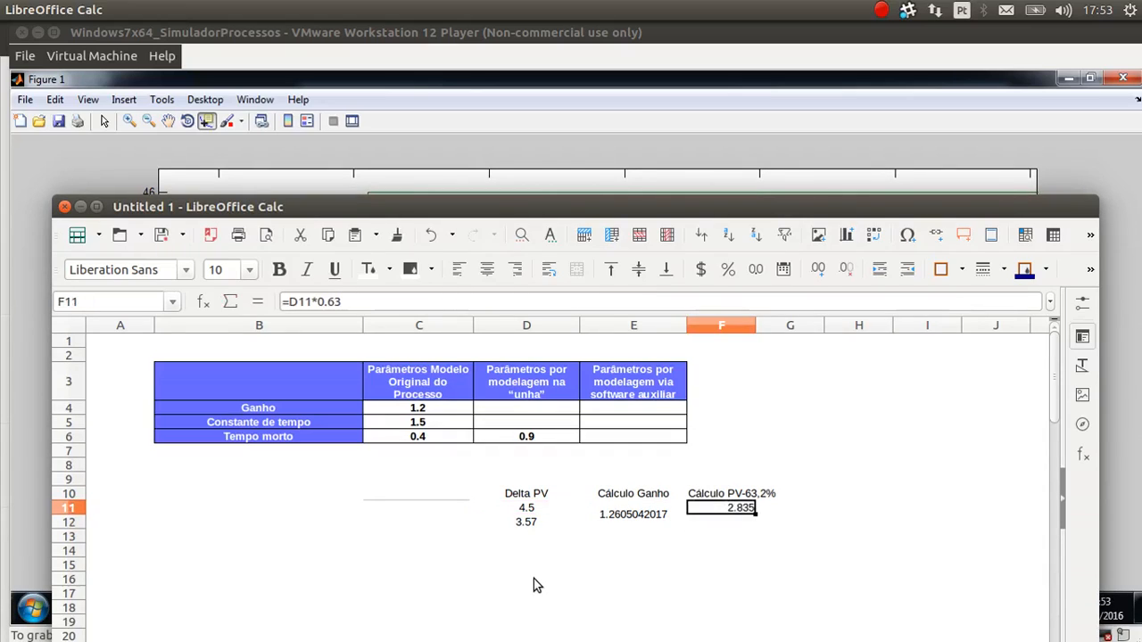
{"action": "key", "text": "Down"}
{"action": "key", "text": "Up"}
{"action": "key", "text": "Right"}
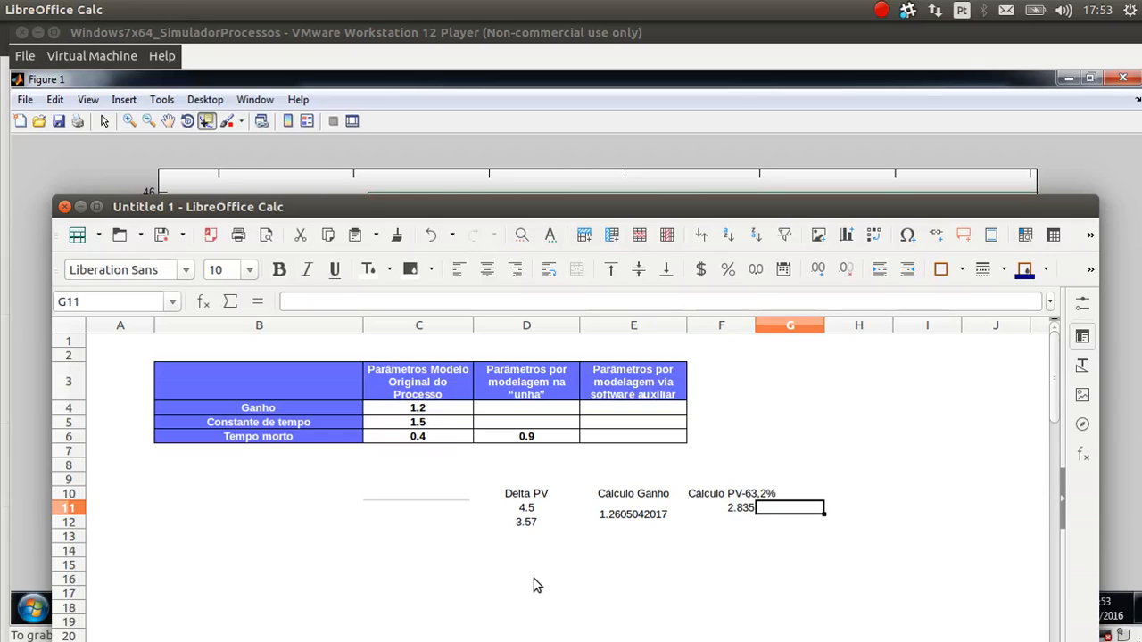
{"action": "key", "text": "Left"}
{"action": "key", "text": "Right"}
{"action": "key", "text": "Left"}
{"action": "key", "text": "Right"}
{"action": "key", "text": "Up"}
{"action": "key", "text": "Left"}
{"action": "key", "text": "Right"}
{"action": "key", "text": "Left"}
{"action": "key", "text": "Down"}
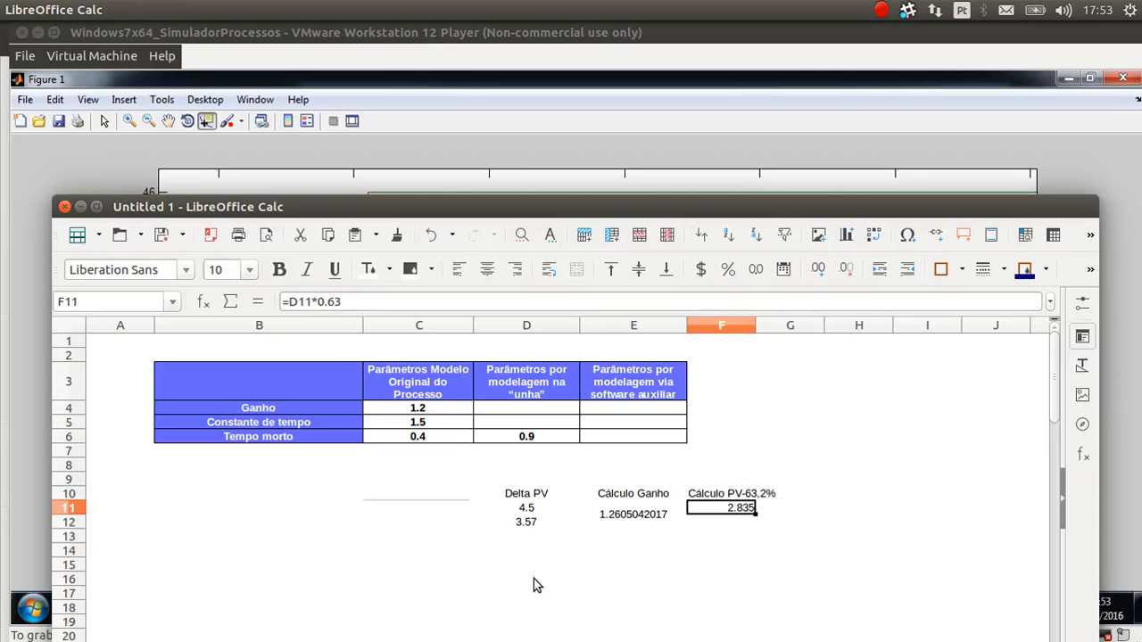
Add the initial PV of 40.5 to the partial change with the formula =F11+40.5 in G11
{"action": "key", "text": "Right"}
{"action": "type", "text": "="}
{"action": "key", "text": "Left"}
{"action": "type", "text": "+"}
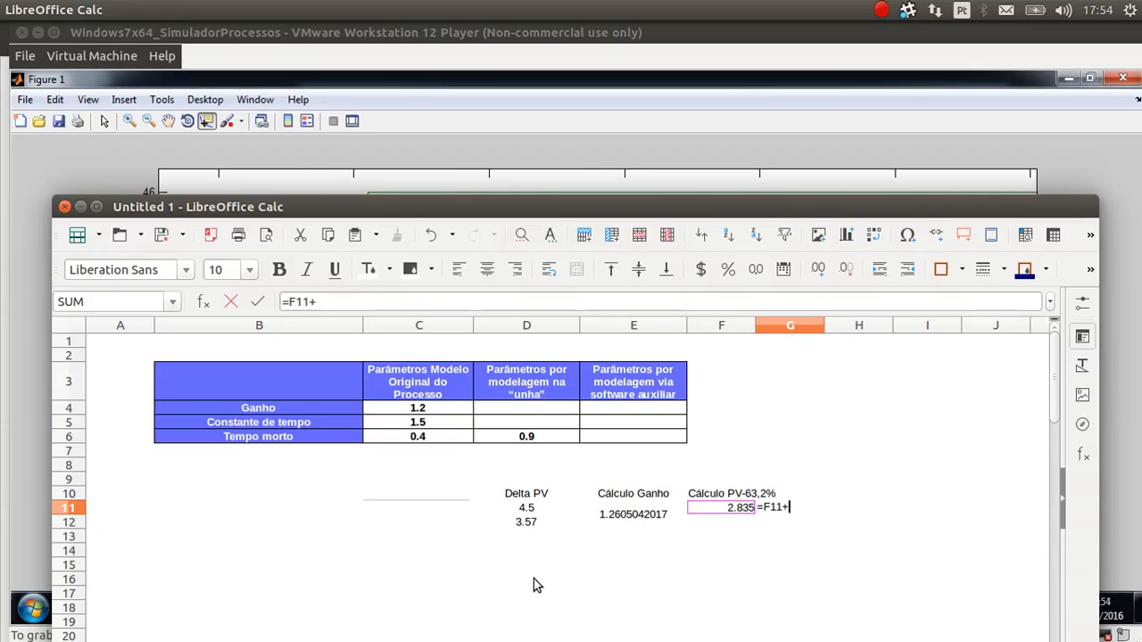
{"action": "type", "text": "40.5"}
{"action": "key", "text": "Return"}
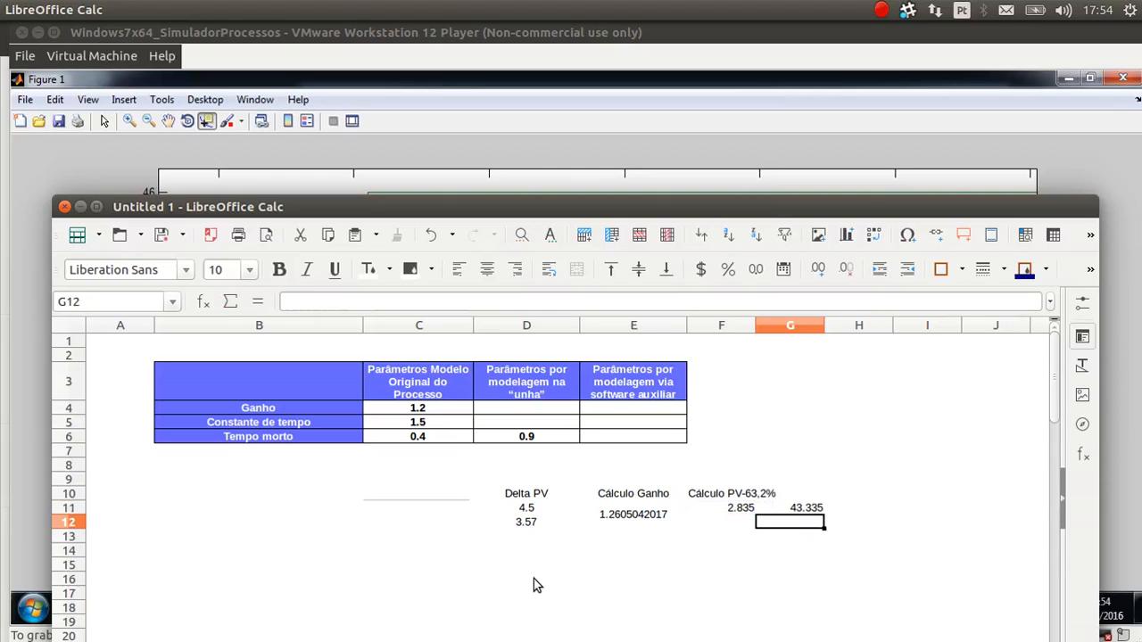
Place the data tip on the PV curve point nearest the G11 value, at X 39.2, Y 43.45, in the plot
{"action": "left_click_drag", "start_coordinate": [792, 204], "coordinate": [744, 549]}
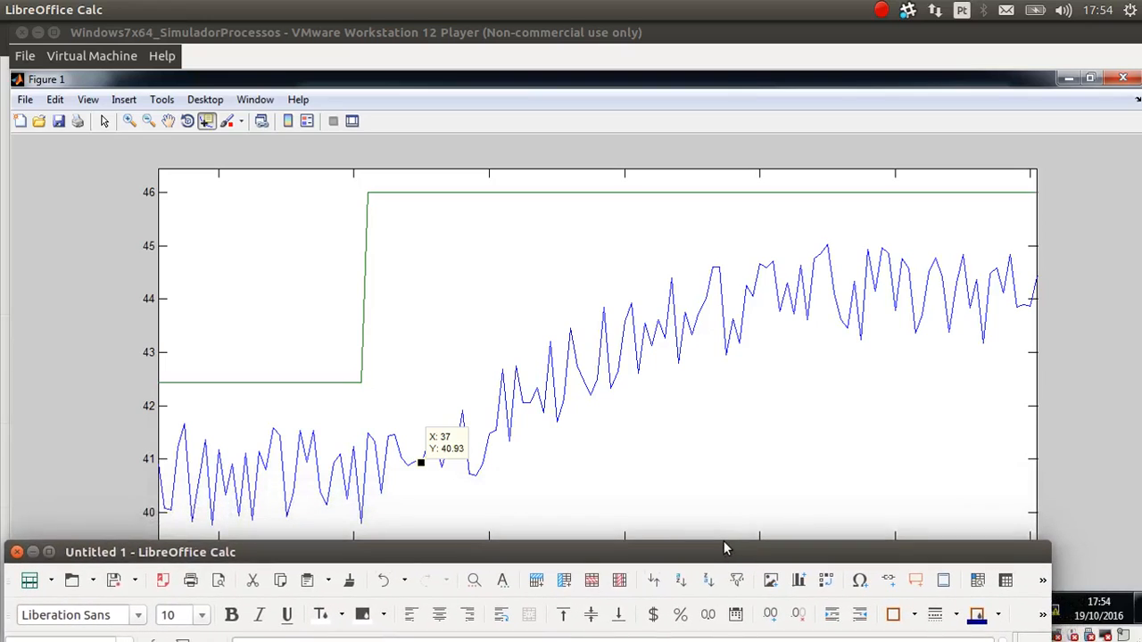
{"action": "left_click_drag", "start_coordinate": [545, 556], "coordinate": [564, 368]}
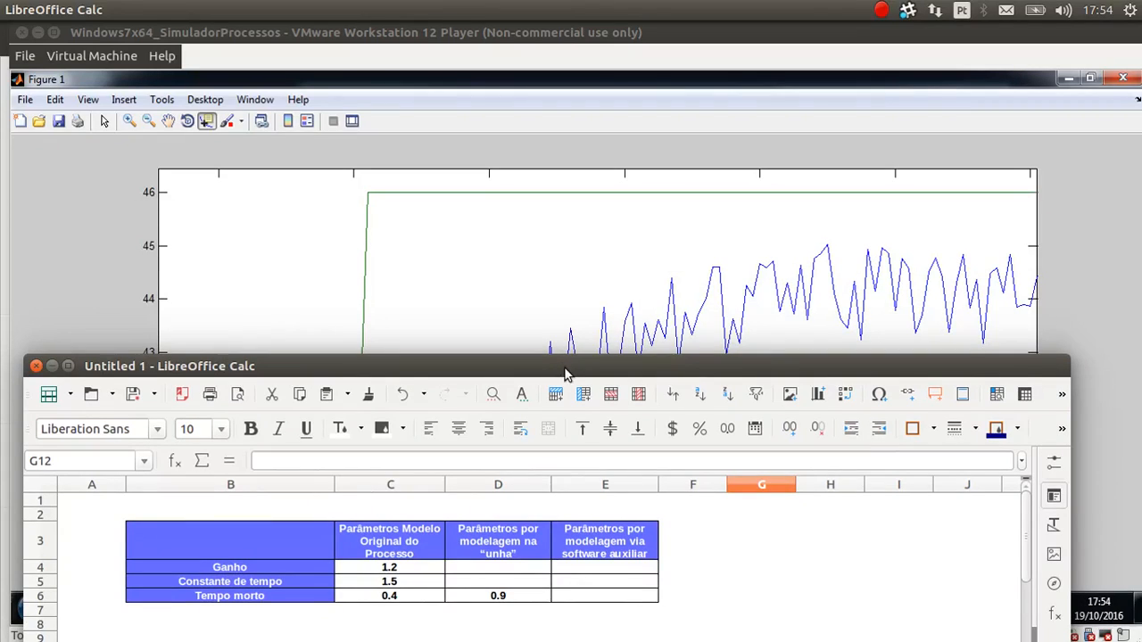
{"action": "left_click", "coordinate": [569, 342]}
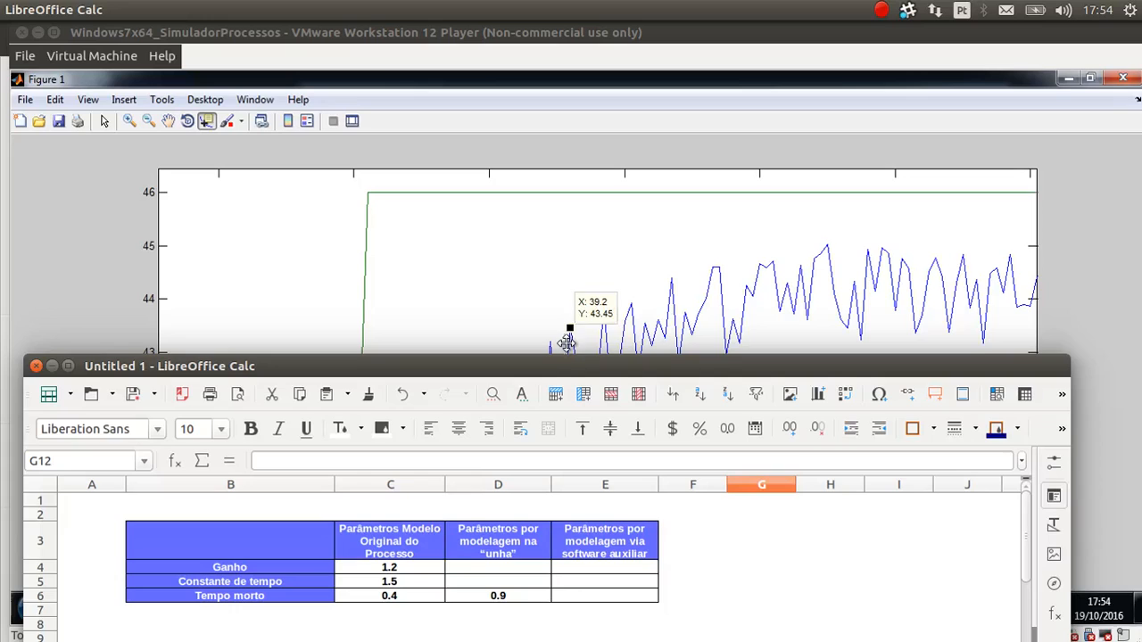
{"action": "mouse_move", "coordinate": [561, 367]}
{"action": "left_mouse_down"}
{"action": "mouse_move", "coordinate": [550, 410]}
{"action": "mouse_move", "coordinate": [553, 364]}
{"action": "left_mouse_up"}
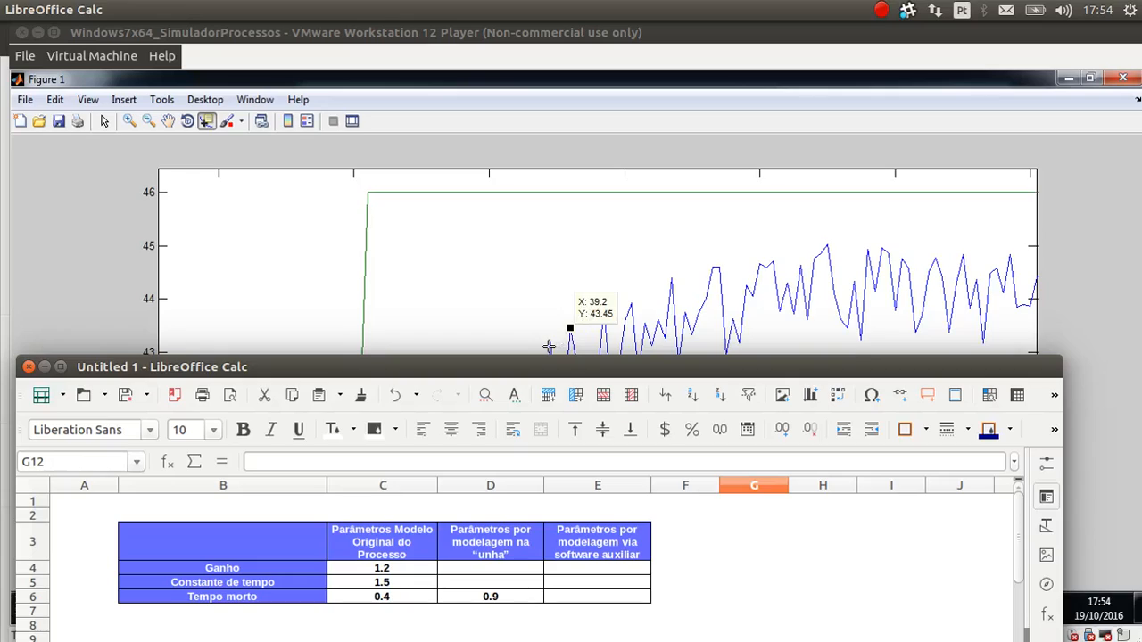
{"action": "left_click", "coordinate": [550, 344]}
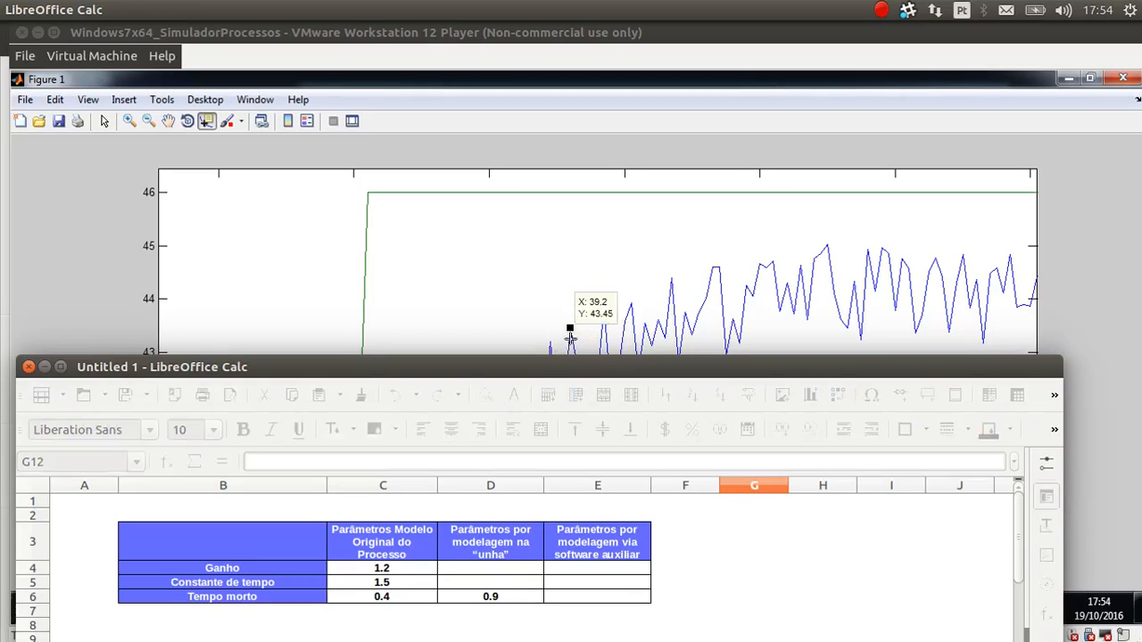
{"action": "left_click", "coordinate": [571, 328]}
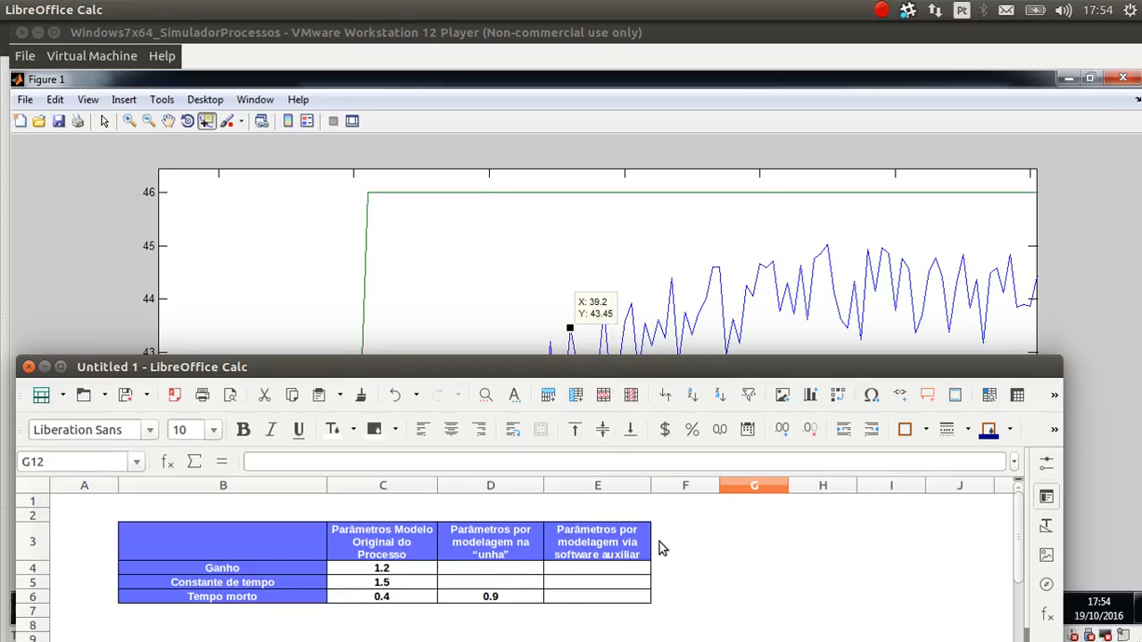
Calculate the time constant in G12 with the formula =39.2-37
{"action": "scroll", "coordinate": [660, 542], "scroll_direction": "down", "scroll_amount": 3}
{"action": "scroll", "coordinate": [656, 545], "scroll_direction": "up", "scroll_amount": 1}
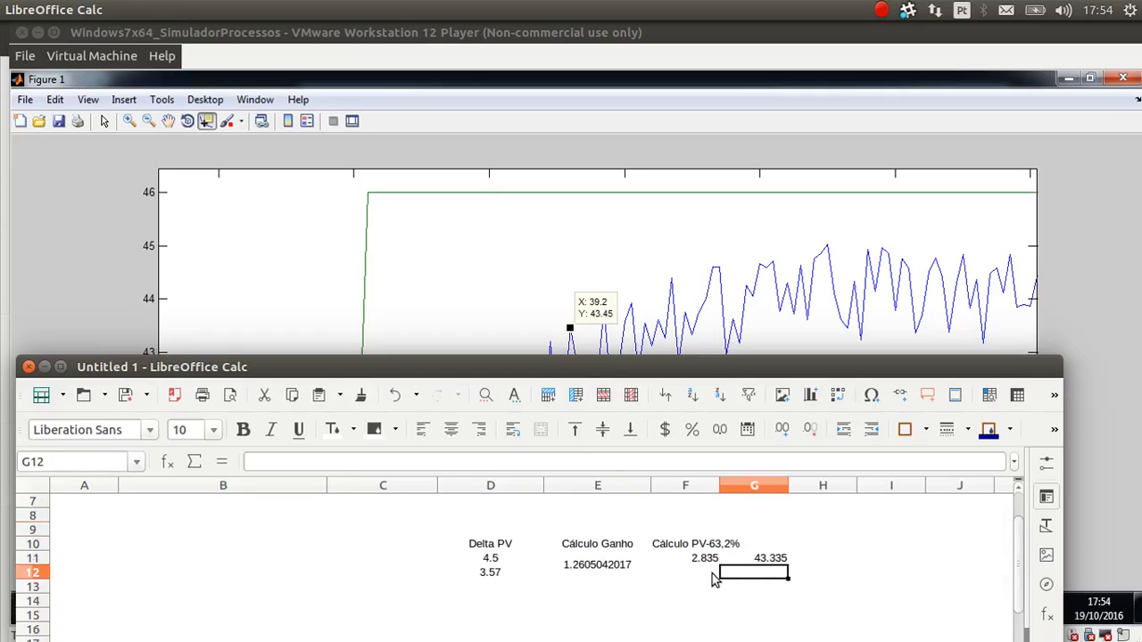
{"action": "double_click", "coordinate": [749, 575]}
{"action": "type", "text": "=39.2-37"}
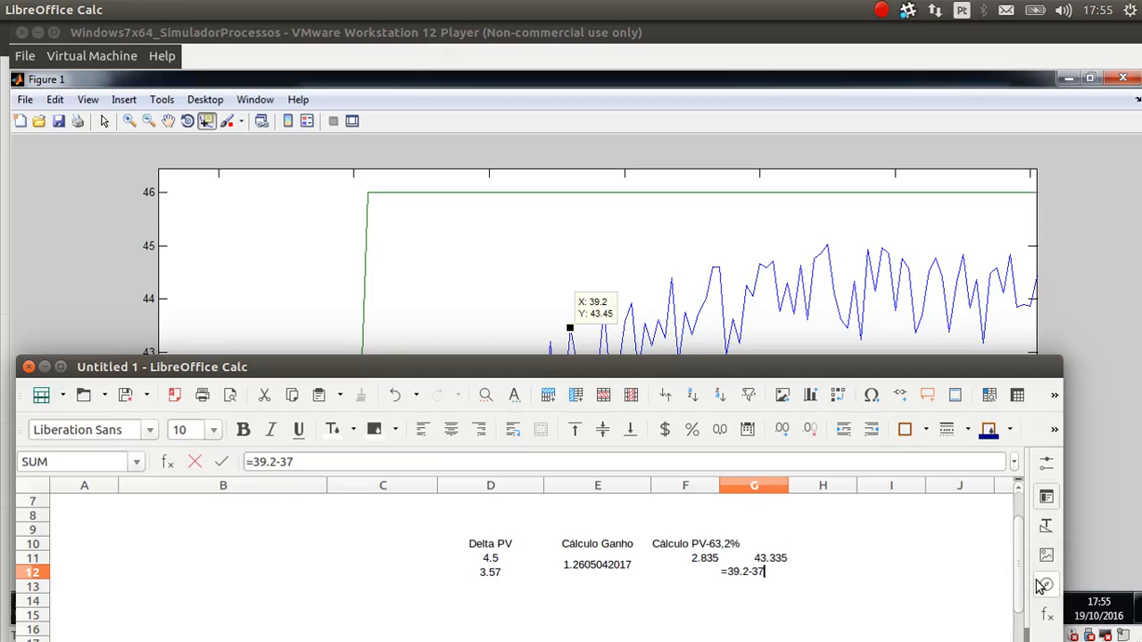
{"action": "key", "text": "Return"}
{"action": "key", "text": "Up"}
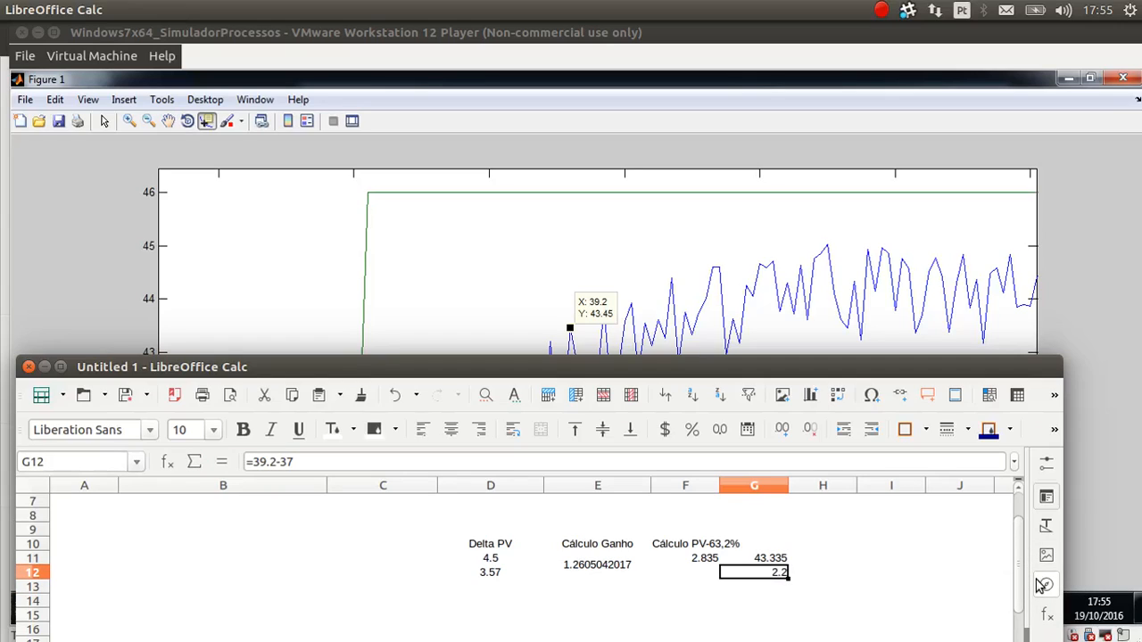
Enter 2.2 as the "Constante de tempo" value for the "unha" modelling in cell D5
{"action": "scroll", "coordinate": [637, 571], "scroll_direction": "up", "scroll_amount": 2}
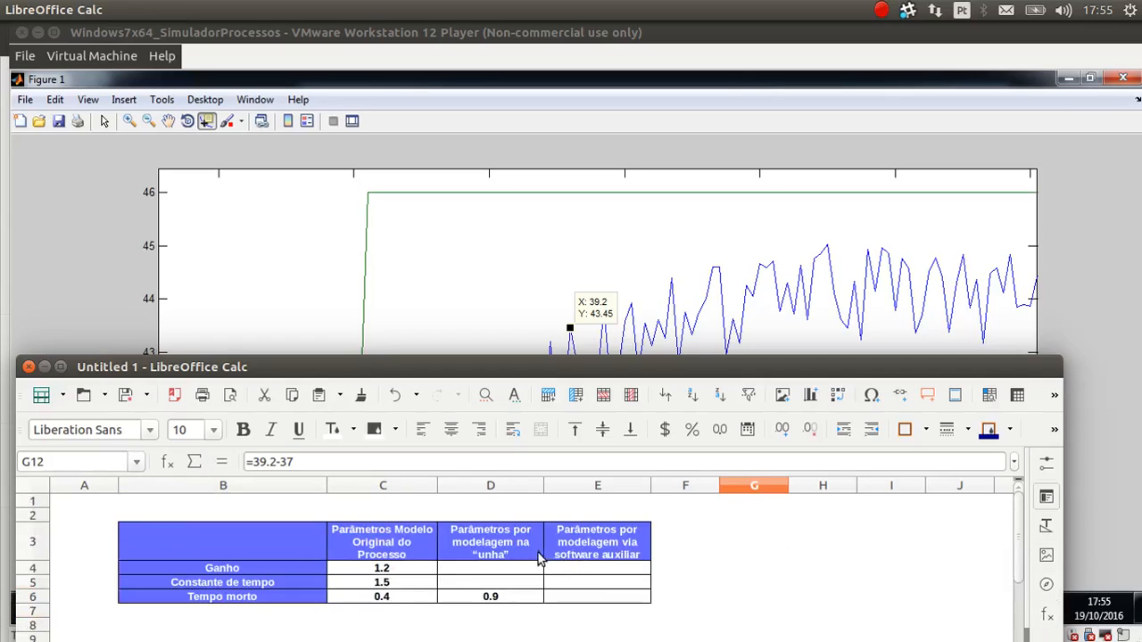
{"action": "left_click", "coordinate": [519, 579]}
{"action": "scroll", "coordinate": [505, 584], "scroll_direction": "down", "scroll_amount": 1}
{"action": "scroll", "coordinate": [499, 586], "scroll_direction": "up", "scroll_amount": 1}
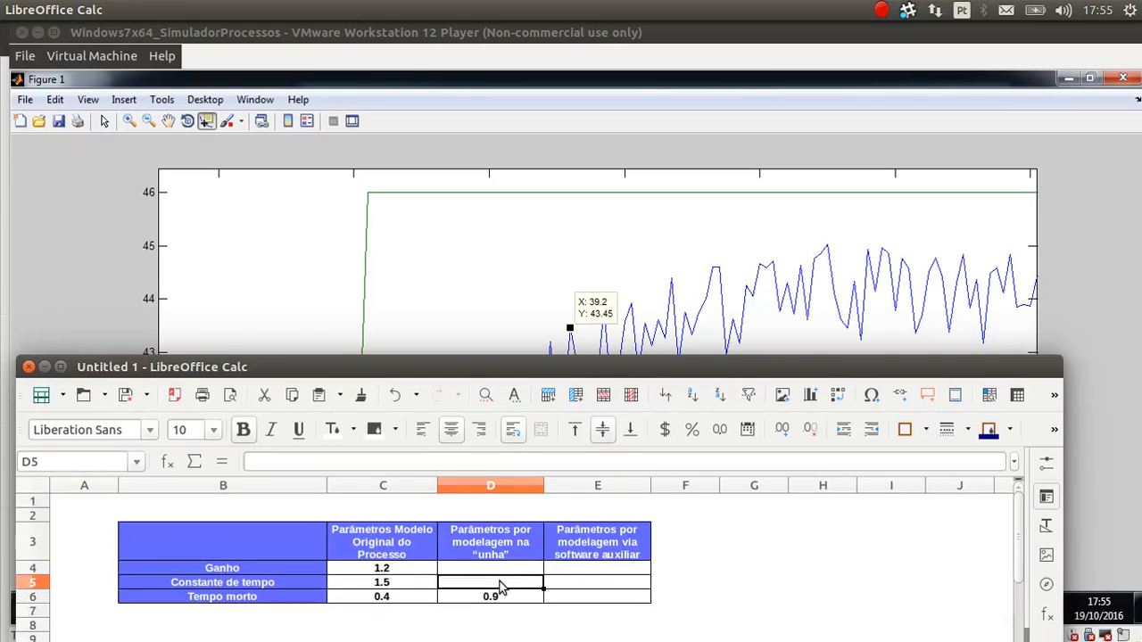
{"action": "type", "text": "2.2"}
{"action": "key", "text": "Return"}
Enter 1.26 as the "Ganho" value for the "unha" modelling in cell D4
{"action": "key", "text": "Up"}
{"action": "key", "text": "Up"}
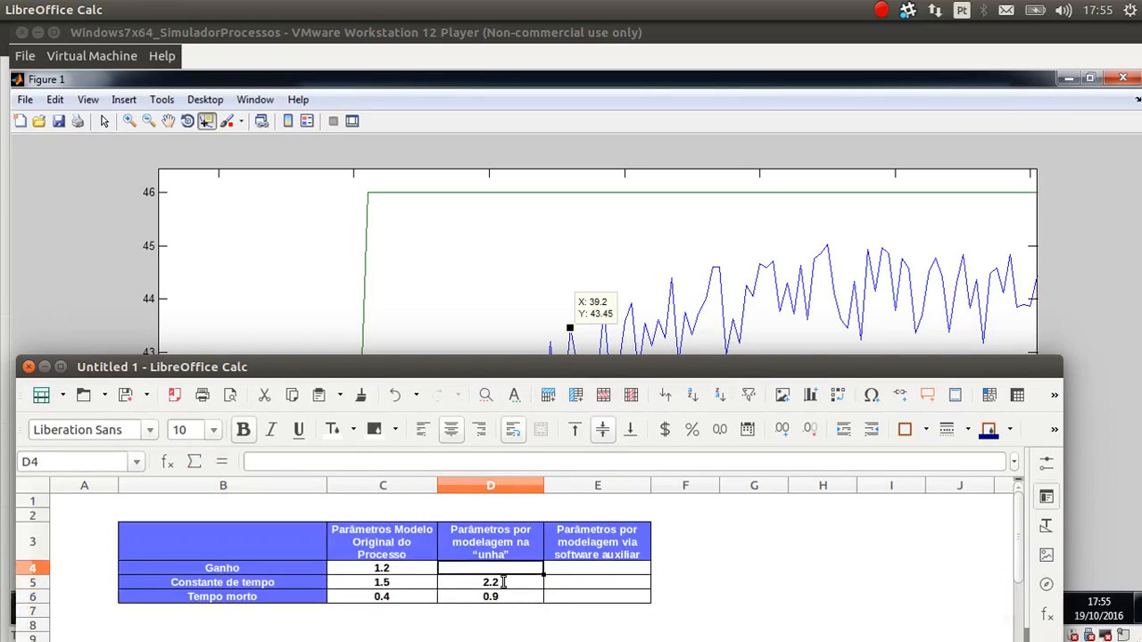
{"action": "type", "text": "1.26"}
{"action": "key", "text": "Return"}
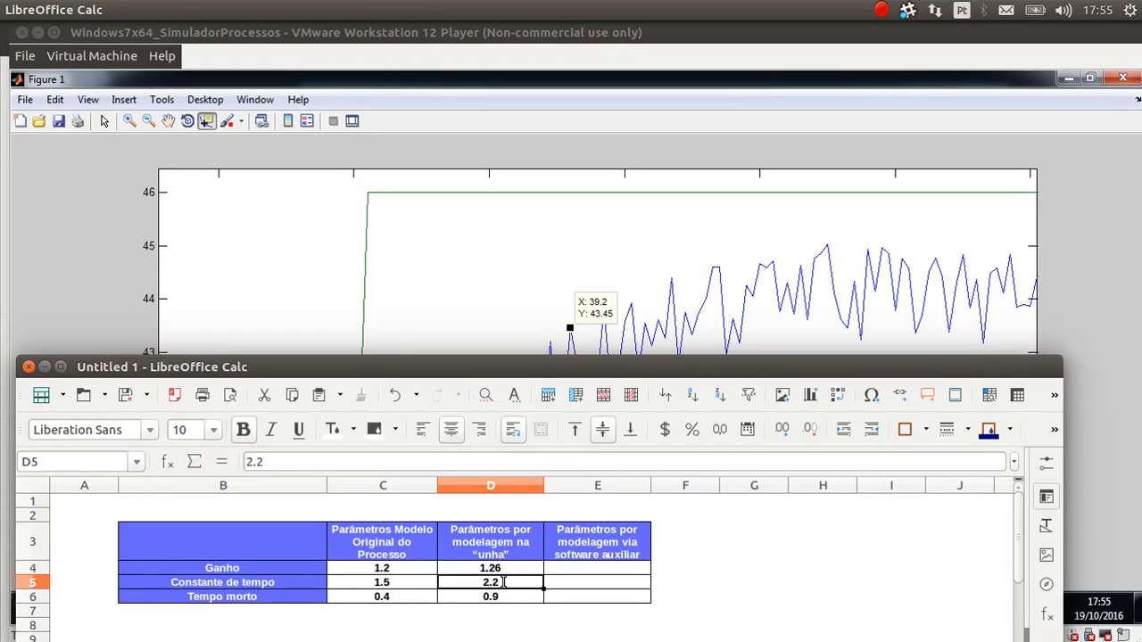
Examine the noisy PV response in the plot together with the parameter table and the calculation cells
{"action": "scroll", "coordinate": [571, 584], "scroll_direction": "down", "scroll_amount": 1}
{"action": "scroll", "coordinate": [606, 582], "scroll_direction": "down", "scroll_amount": 1}
{"action": "scroll", "coordinate": [625, 562], "scroll_direction": "up", "scroll_amount": 1}
{"action": "left_click_drag", "start_coordinate": [662, 373], "coordinate": [663, 531]}
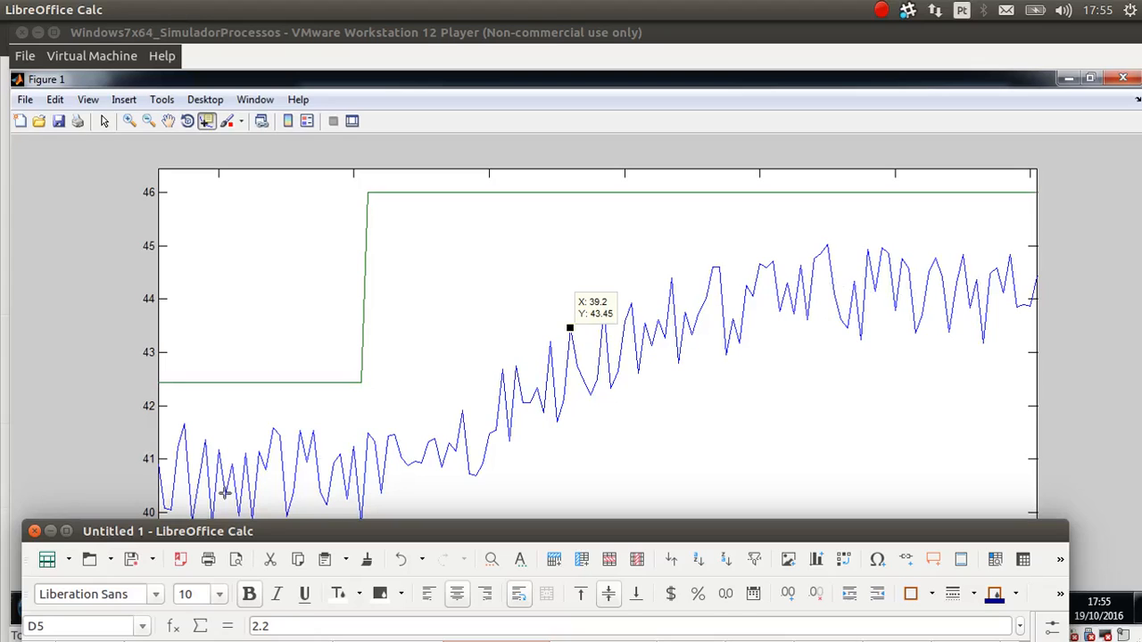
{"action": "left_click_drag", "start_coordinate": [277, 531], "coordinate": [300, 270]}
{"action": "scroll", "coordinate": [366, 457], "scroll_direction": "up", "scroll_amount": 1}
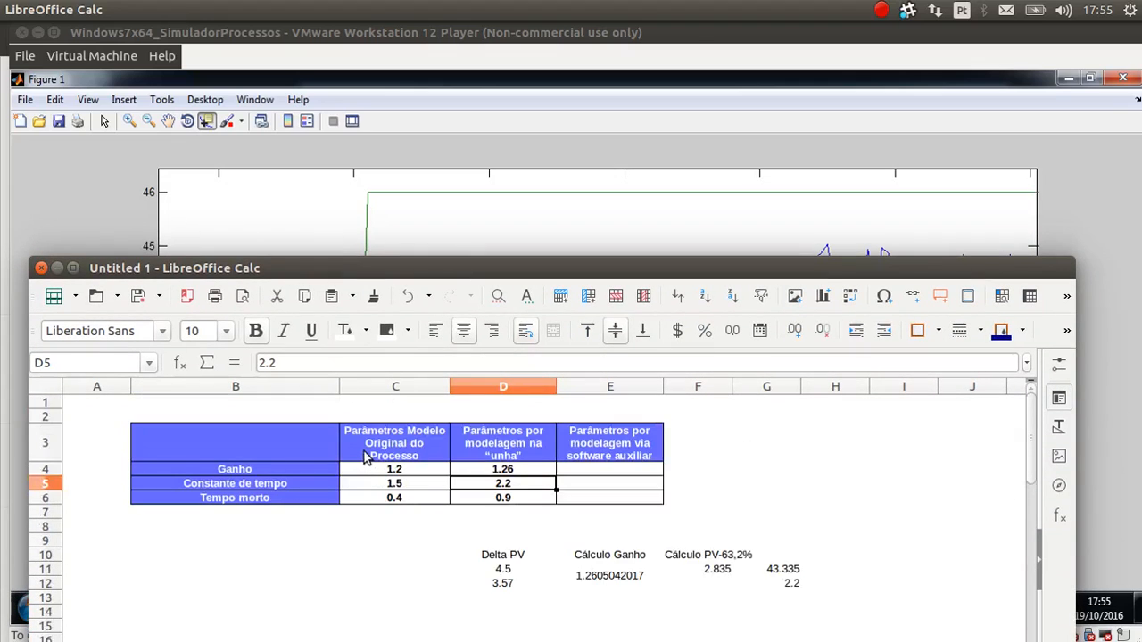
{"action": "scroll", "coordinate": [365, 448], "scroll_direction": "down", "scroll_amount": 1}
{"action": "left_click_drag", "start_coordinate": [467, 271], "coordinate": [473, 171]}
{"action": "scroll", "coordinate": [535, 350], "scroll_direction": "up", "scroll_amount": 1}
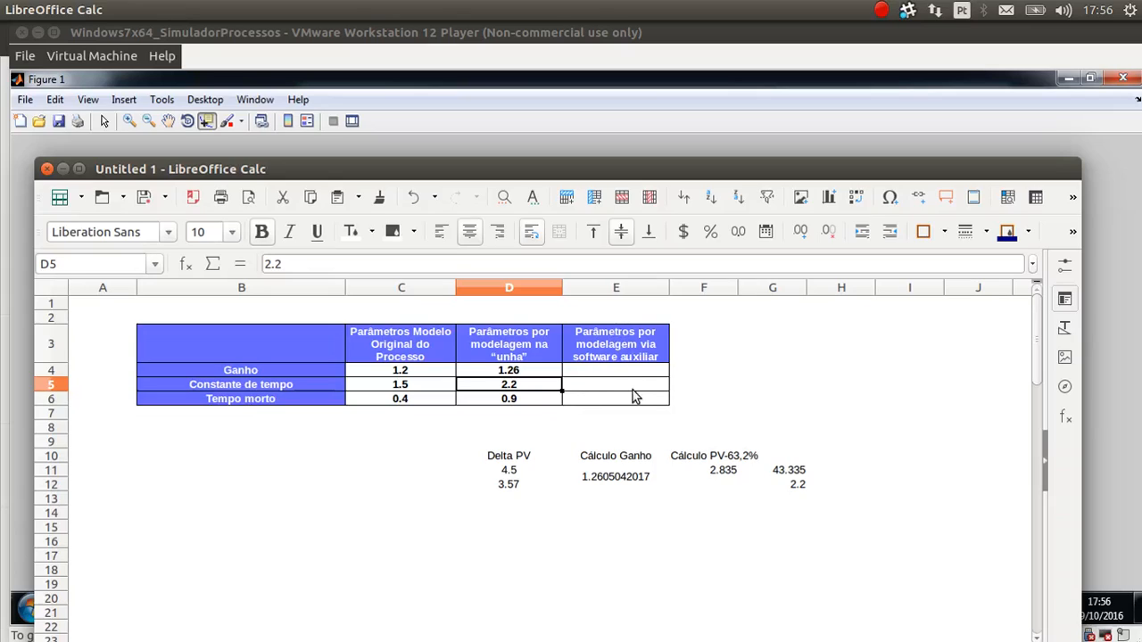
Review the "unha" parameters in D4:D6 alongside the "software auxiliar" column and the calculations below the table
{"action": "left_click", "coordinate": [613, 385]}
{"action": "left_click", "coordinate": [615, 398]}
{"action": "left_click", "coordinate": [617, 374]}
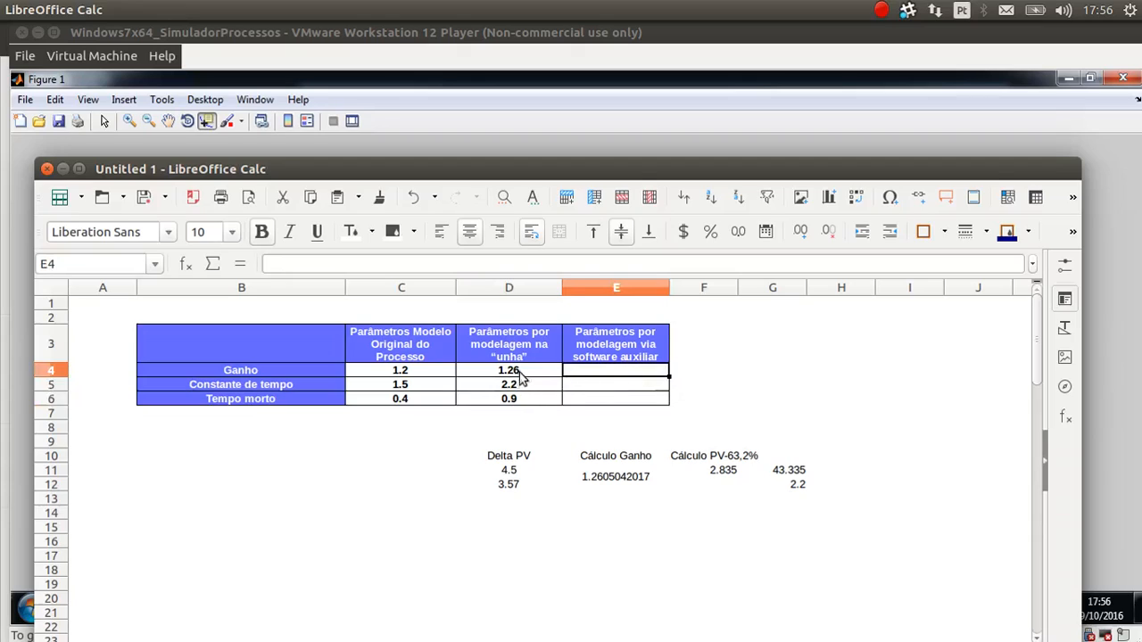
{"action": "left_click", "coordinate": [530, 357]}
{"action": "left_click", "coordinate": [626, 357]}
{"action": "left_click", "coordinate": [542, 360]}
{"action": "left_click_drag", "start_coordinate": [522, 373], "coordinate": [520, 403]}
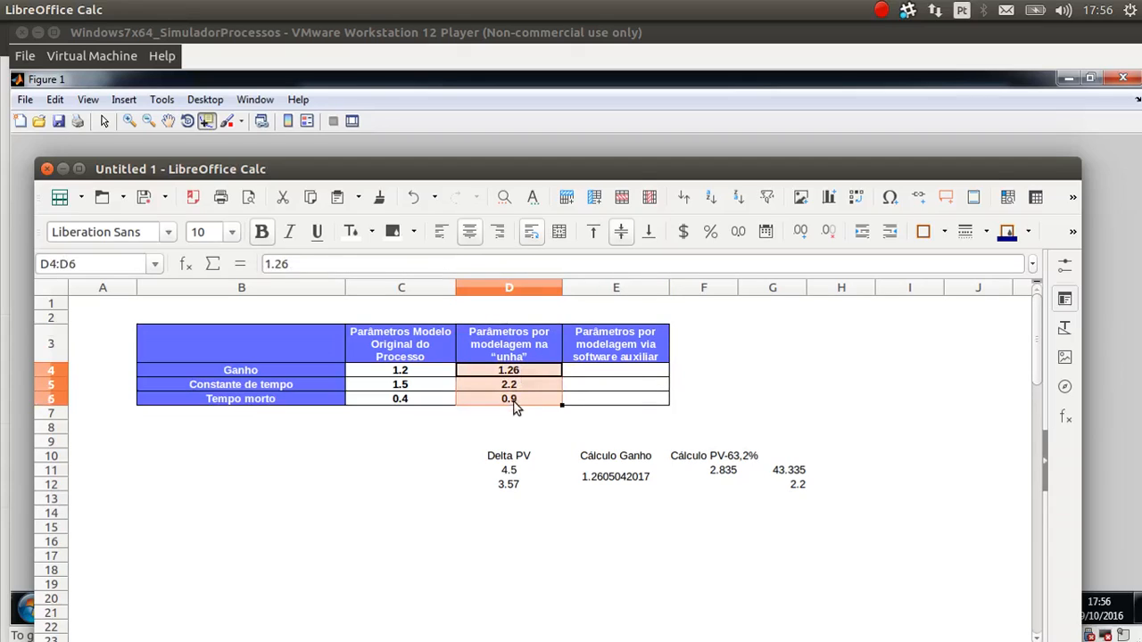
{"action": "left_click", "coordinate": [521, 355]}
{"action": "key", "text": "F2"}
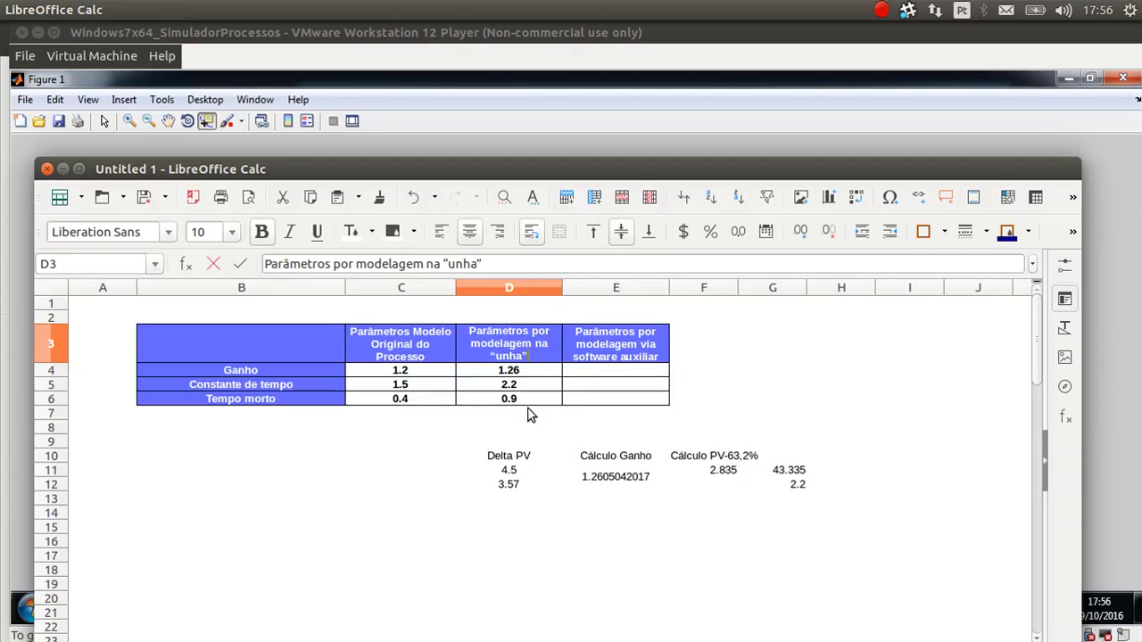
{"action": "left_click", "coordinate": [589, 360]}
{"action": "left_click", "coordinate": [580, 427]}
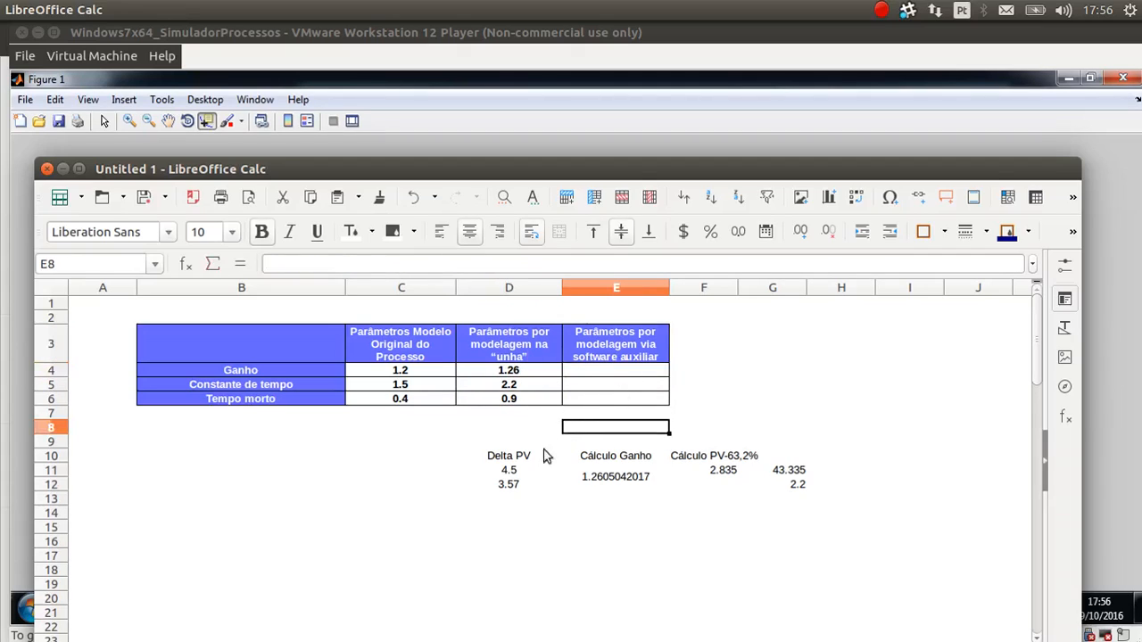
{"action": "left_click", "coordinate": [520, 457]}
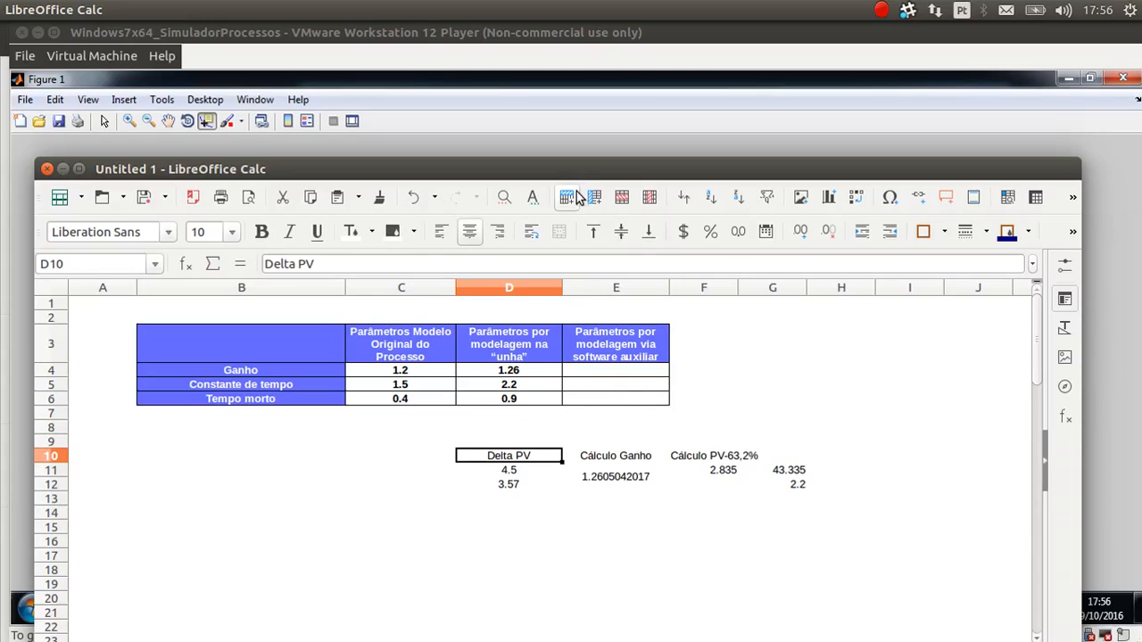
{"action": "left_click_drag", "start_coordinate": [574, 171], "coordinate": [582, 68]}
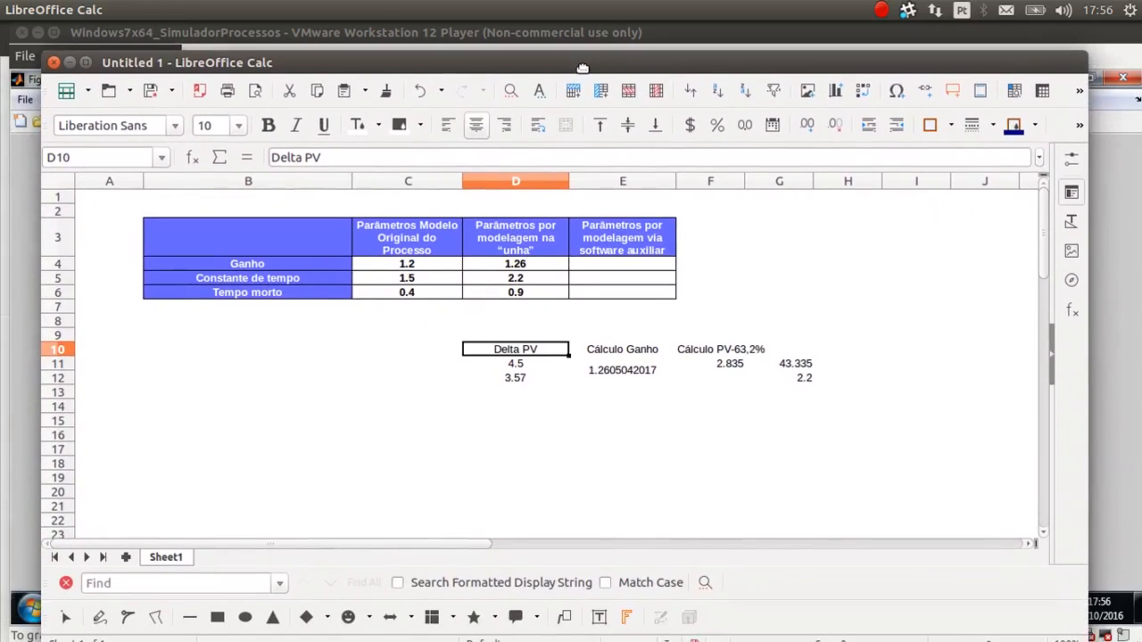